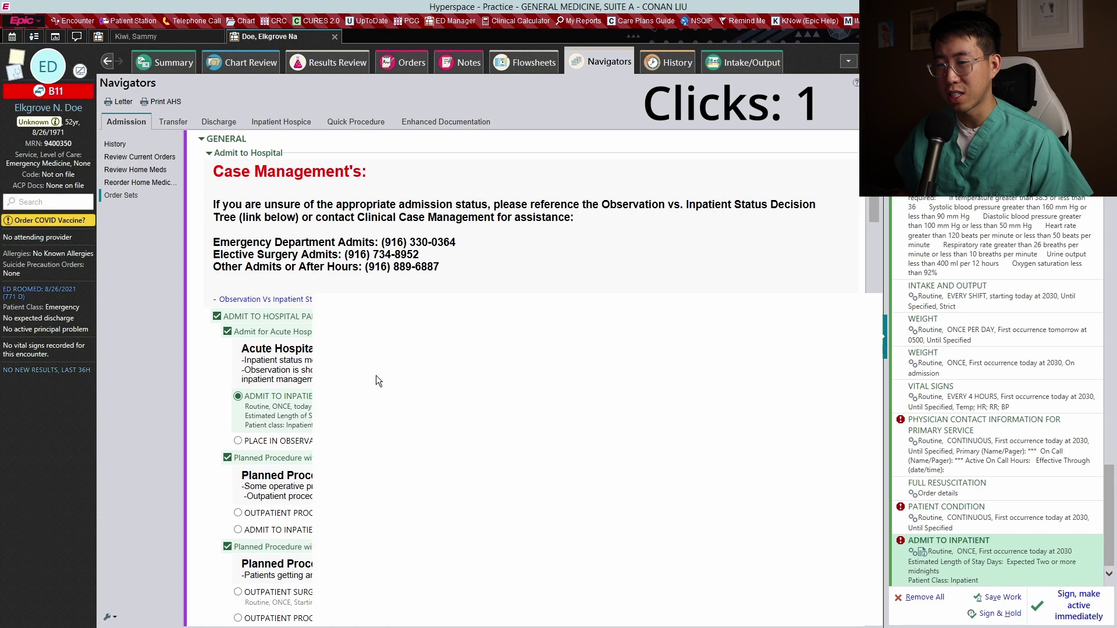
Fill Admit to Inpatient with the attending, Hospital Medicine Faculty Service and Team, Med/Surg, short stay No.
{"action": "left_click", "coordinate": [446, 413]}
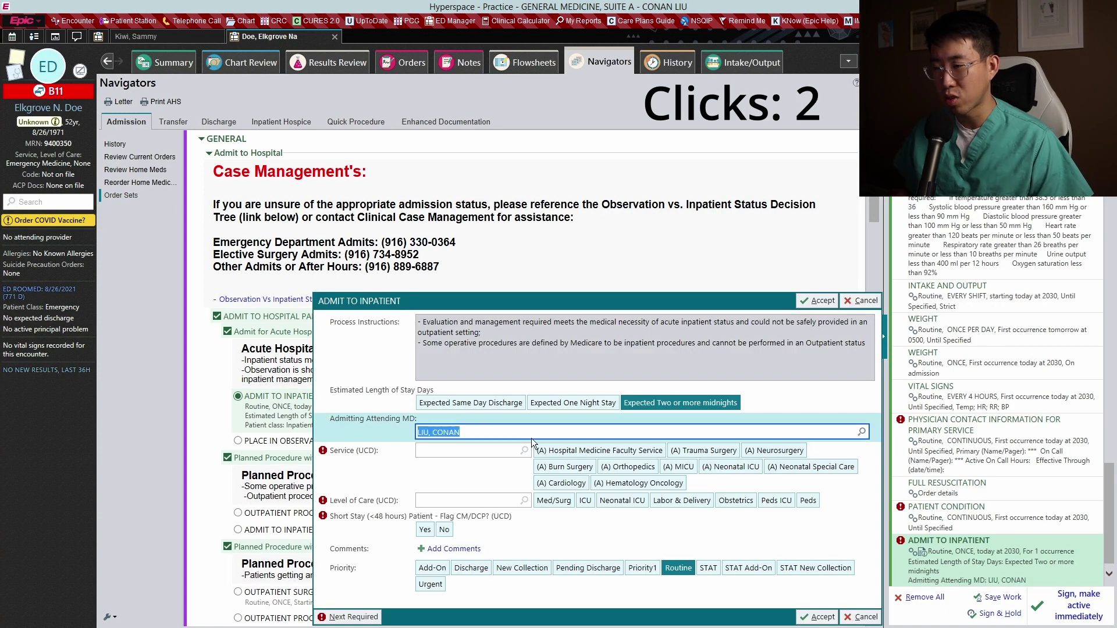
{"action": "left_click", "coordinate": [553, 452]}
{"action": "left_click", "coordinate": [472, 448]}
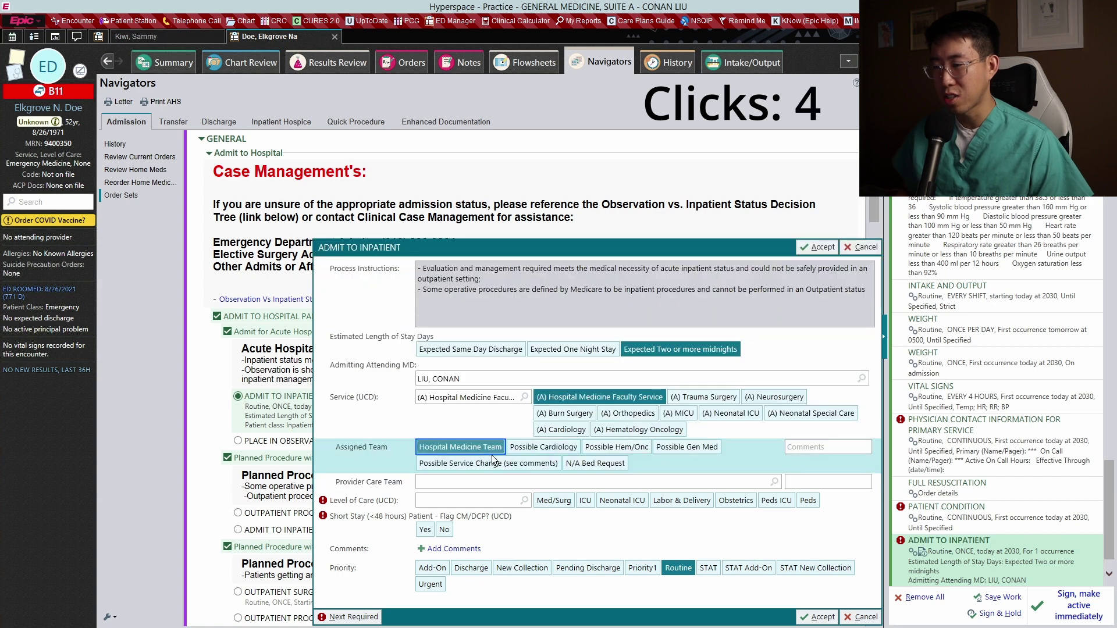
{"action": "left_click", "coordinate": [554, 501]}
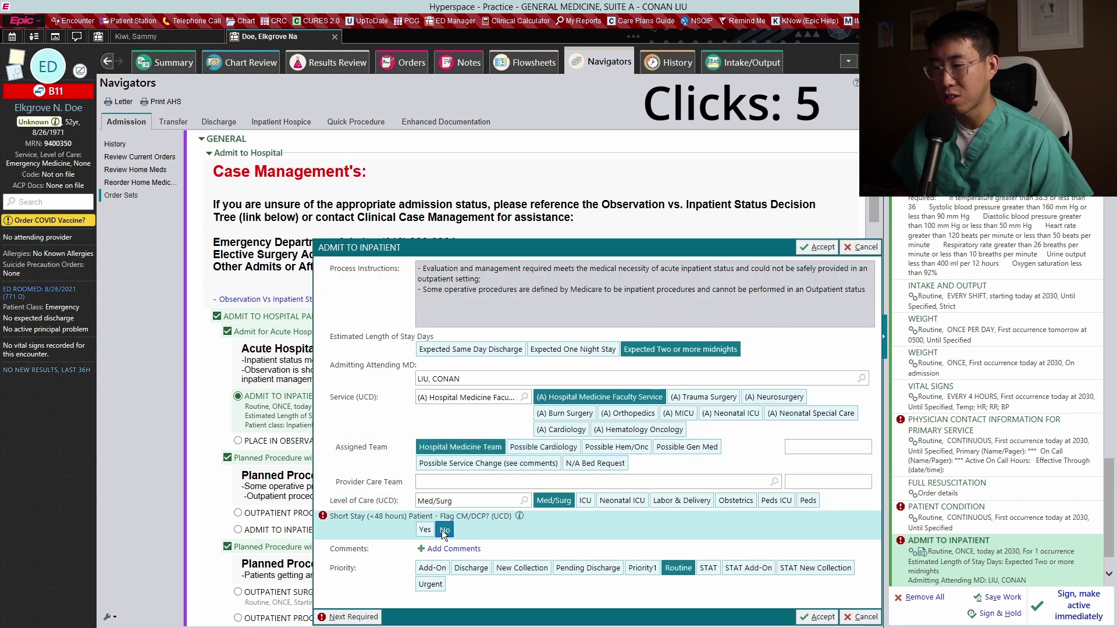
{"action": "left_click", "coordinate": [441, 530]}
Accept the admission order and set Patient Condition to Fair.
{"action": "left_click", "coordinate": [351, 385]}
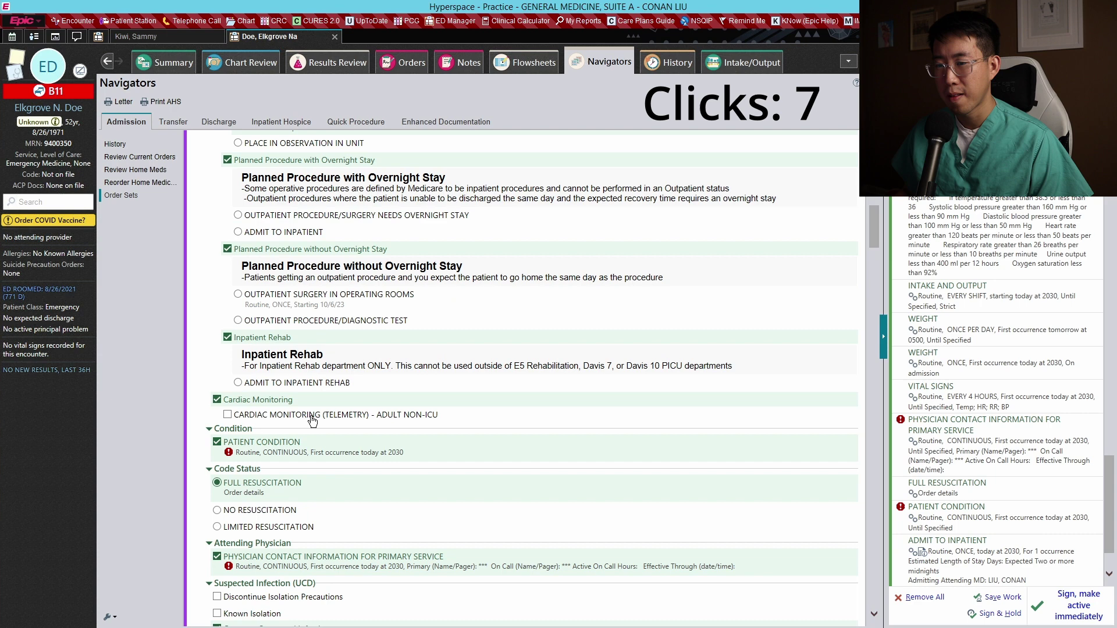
{"action": "scroll", "coordinate": [290, 419], "scroll_direction": "down", "scroll_amount": 5}
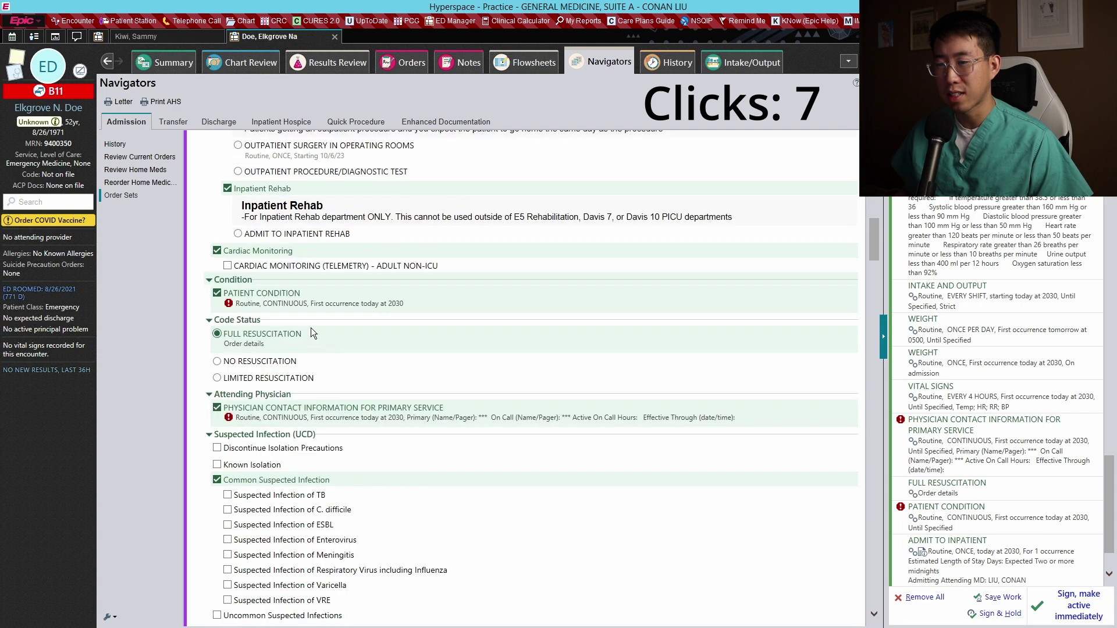
{"action": "left_click", "coordinate": [329, 304]}
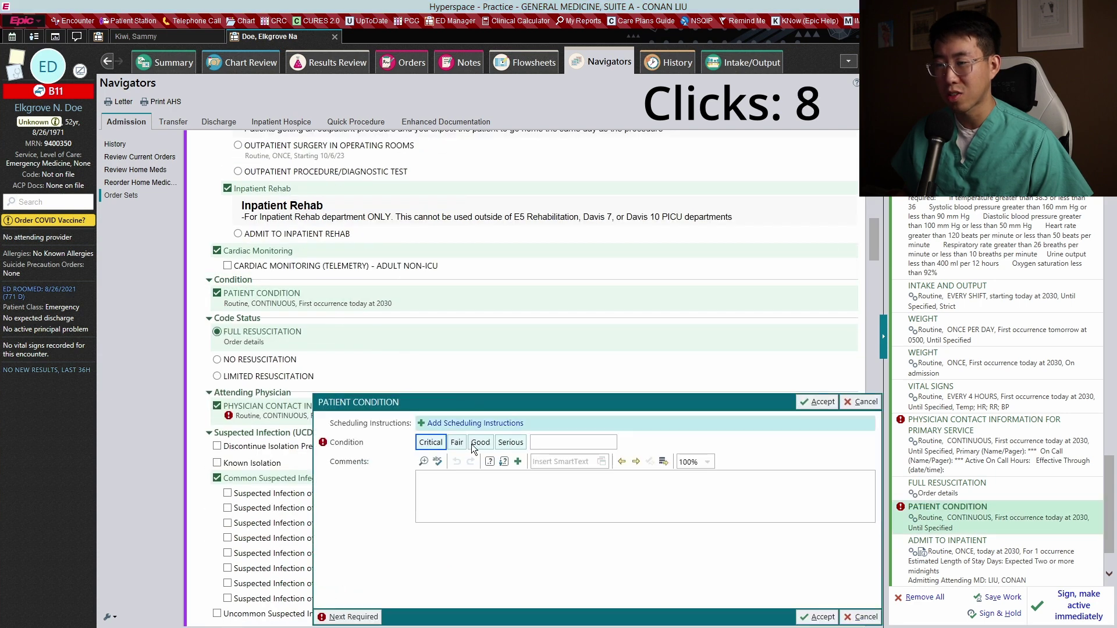
{"action": "left_click", "coordinate": [471, 442]}
{"action": "left_click", "coordinate": [328, 414]}
Replace the Physician Contact comments with the .contact paging SmartPhrase and accept the order.
{"action": "scroll", "coordinate": [315, 330], "scroll_direction": "down", "scroll_amount": 2}
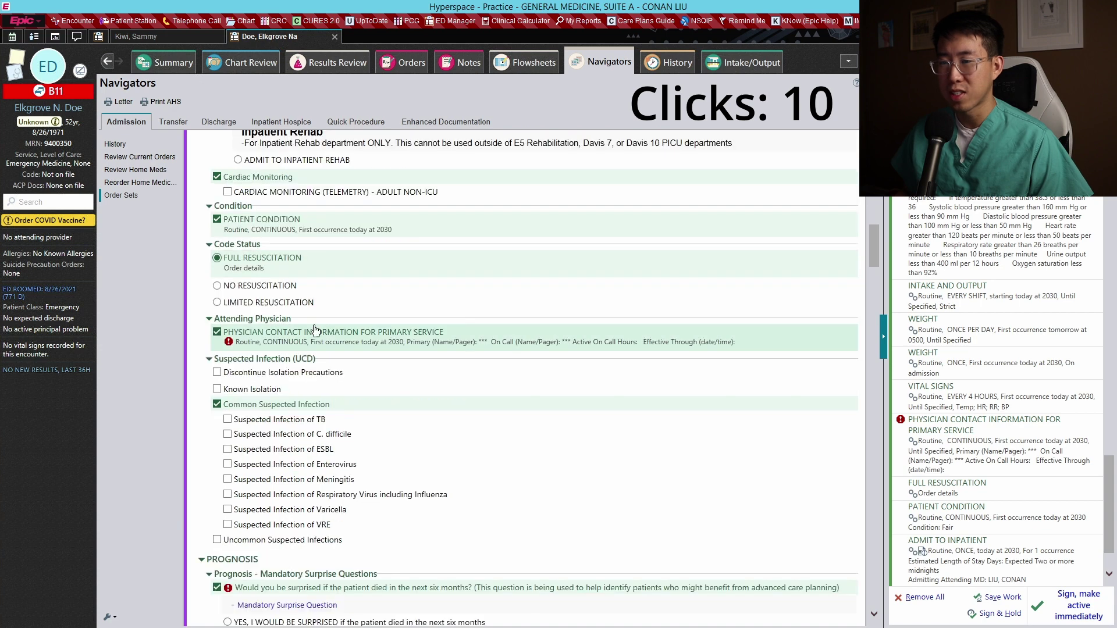
{"action": "left_click", "coordinate": [339, 336]}
{"action": "scroll", "coordinate": [402, 323], "scroll_direction": "up", "scroll_amount": 2}
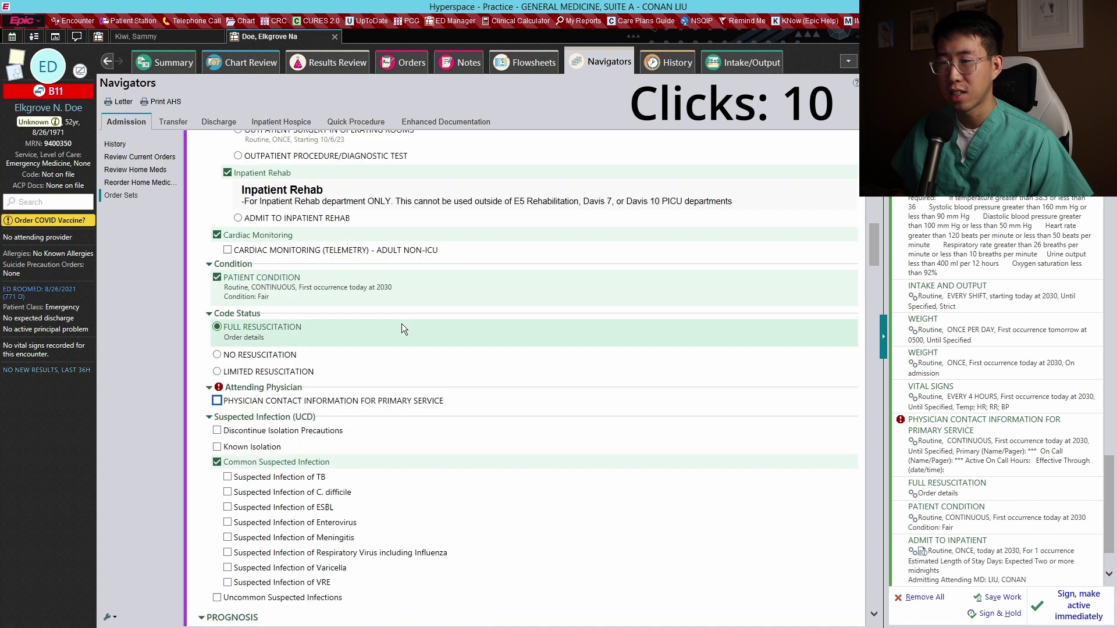
{"action": "left_click", "coordinate": [332, 405]}
{"action": "left_click_drag", "start_coordinate": [488, 438], "coordinate": [490, 427]}
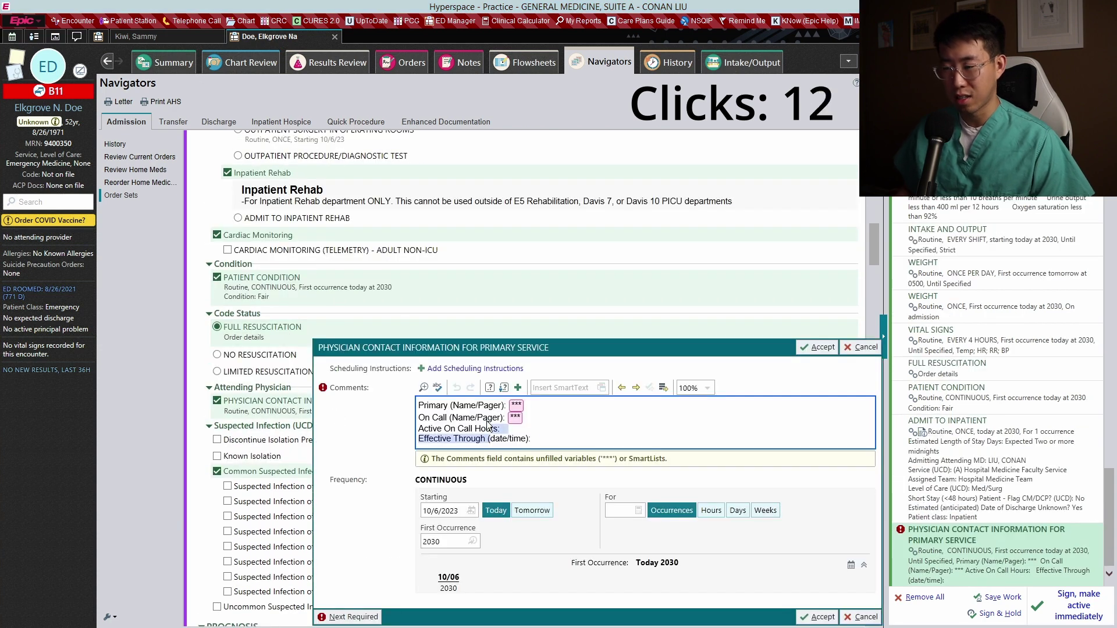
{"action": "key", "text": "ctrl+a"}
{"action": "type", "text": ".contact"}
{"action": "key", "text": "Return"}
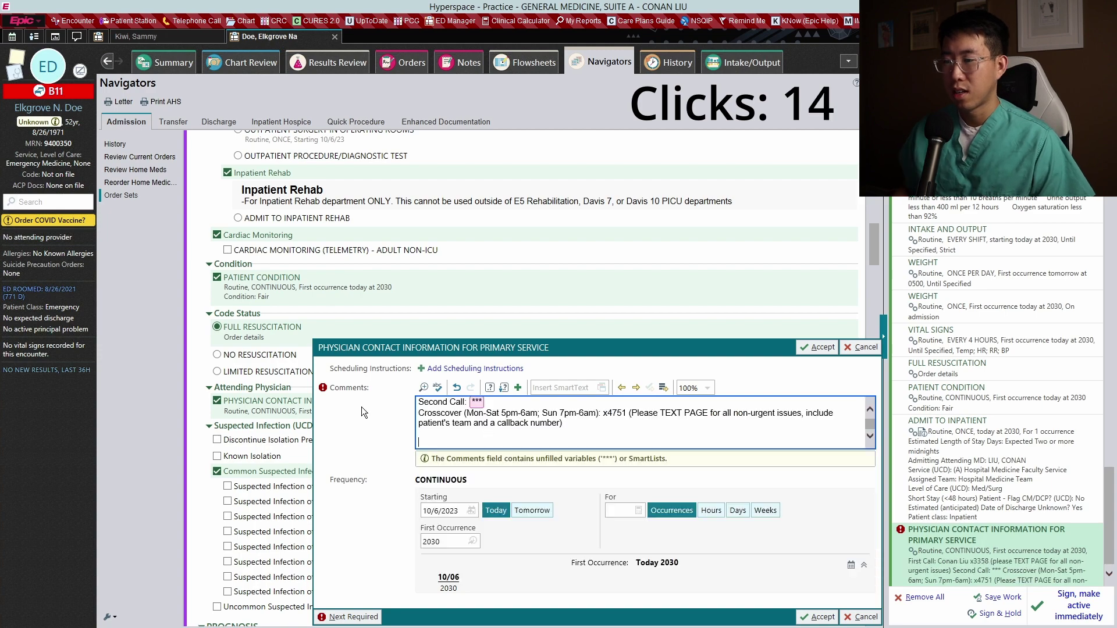
{"action": "left_click", "coordinate": [361, 407]}
Answer YES to the surprise question, drop daily weight, and add May Transport Without Telemetry.
{"action": "scroll", "coordinate": [371, 380], "scroll_direction": "down", "scroll_amount": 5}
{"action": "left_click", "coordinate": [326, 397]}
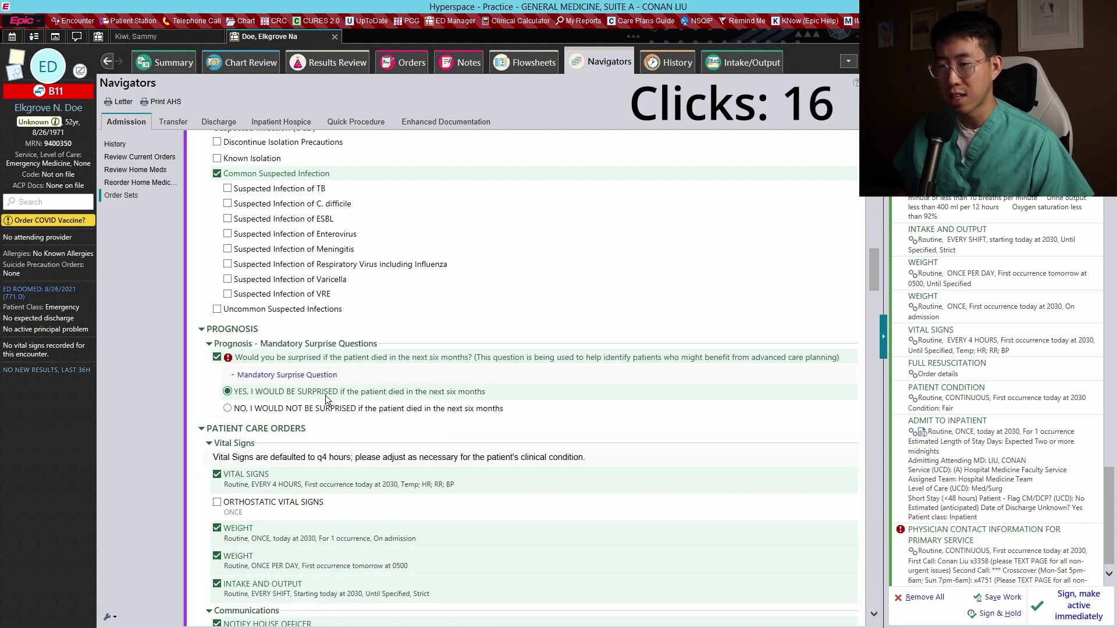
{"action": "scroll", "coordinate": [372, 372], "scroll_direction": "down", "scroll_amount": 2}
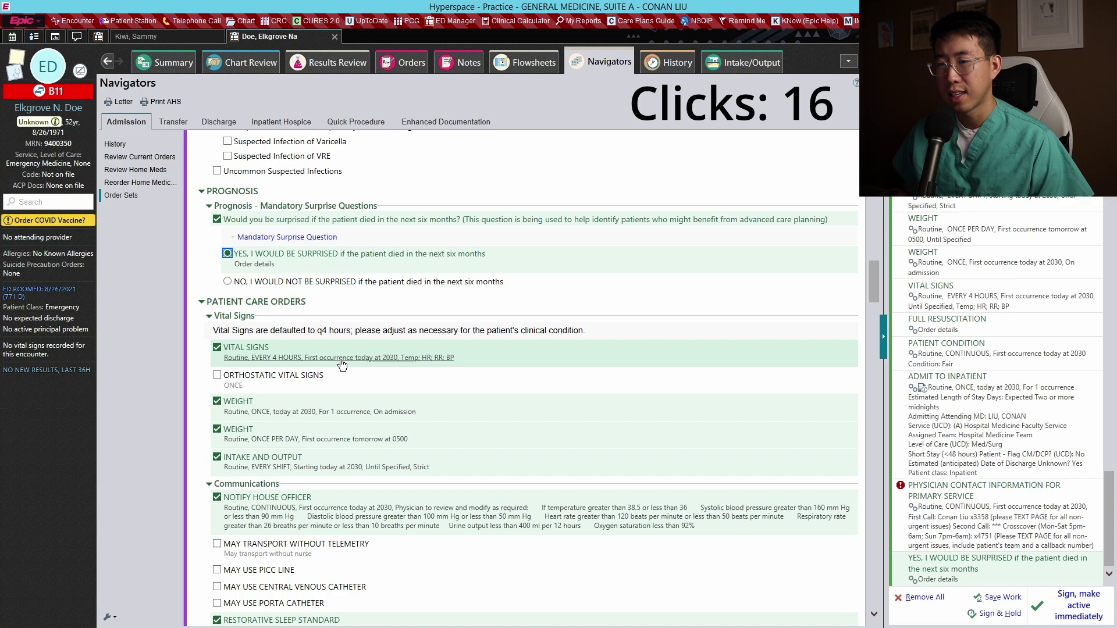
{"action": "left_click", "coordinate": [217, 429]}
{"action": "scroll", "coordinate": [391, 335], "scroll_direction": "down", "scroll_amount": 2}
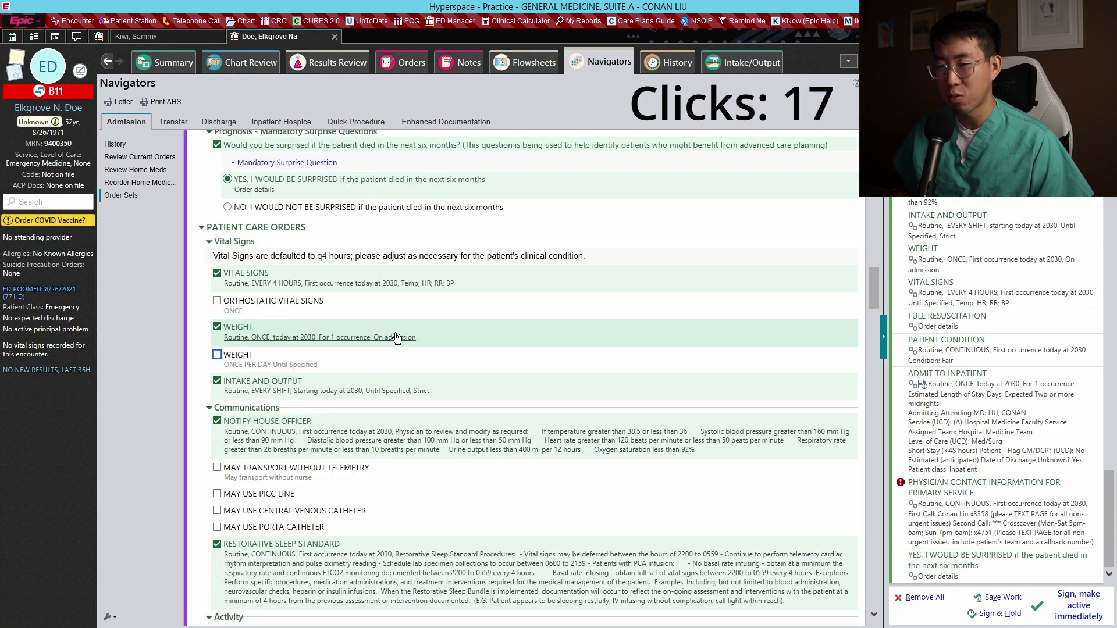
{"action": "left_click", "coordinate": [230, 396]}
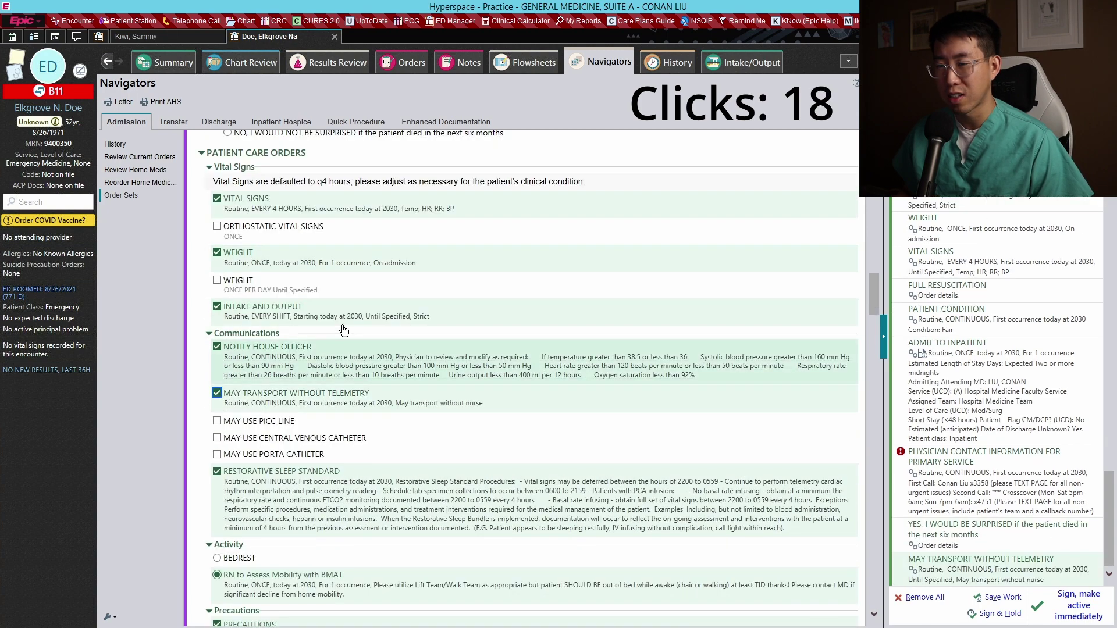
{"action": "scroll", "coordinate": [378, 329], "scroll_direction": "down", "scroll_amount": 2}
{"action": "scroll", "coordinate": [379, 329], "scroll_direction": "down", "scroll_amount": 1}
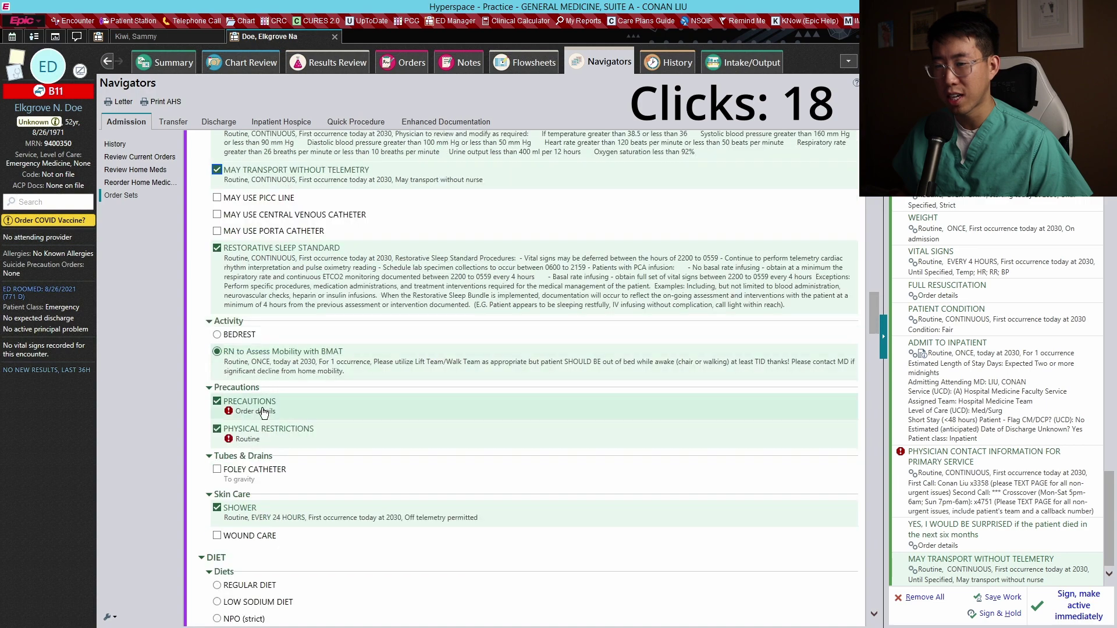
Set Precautions to No risk precautions and remove the Physical Restrictions order.
{"action": "left_click", "coordinate": [244, 411]}
{"action": "type", "text": "n"}
{"action": "key", "text": "Return"}
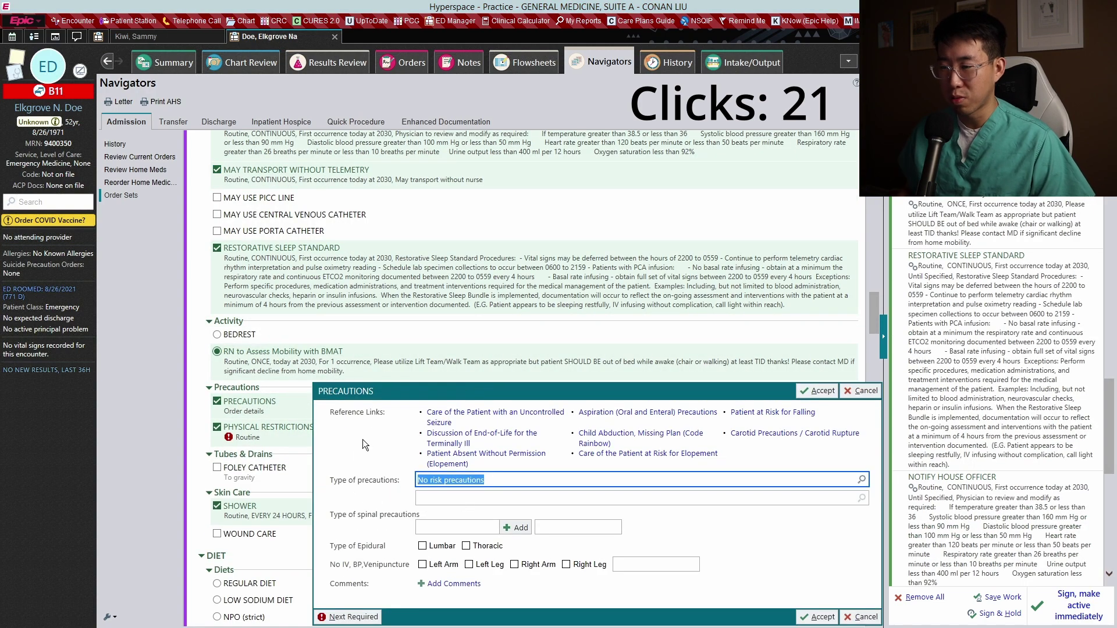
{"action": "key", "text": "Return"}
{"action": "left_click", "coordinate": [222, 424]}
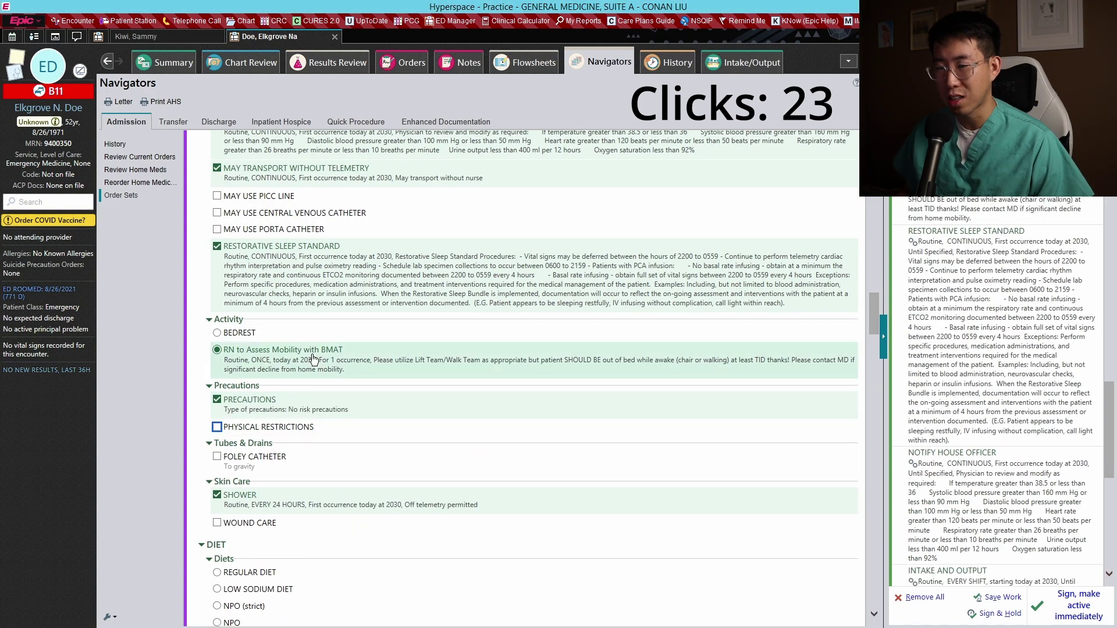
Add a Regular Diet, pulse oximetry with vitals, and oxygen therapy by nasal cannula.
{"action": "scroll", "coordinate": [309, 362], "scroll_direction": "down", "scroll_amount": 3}
{"action": "left_click", "coordinate": [217, 350]}
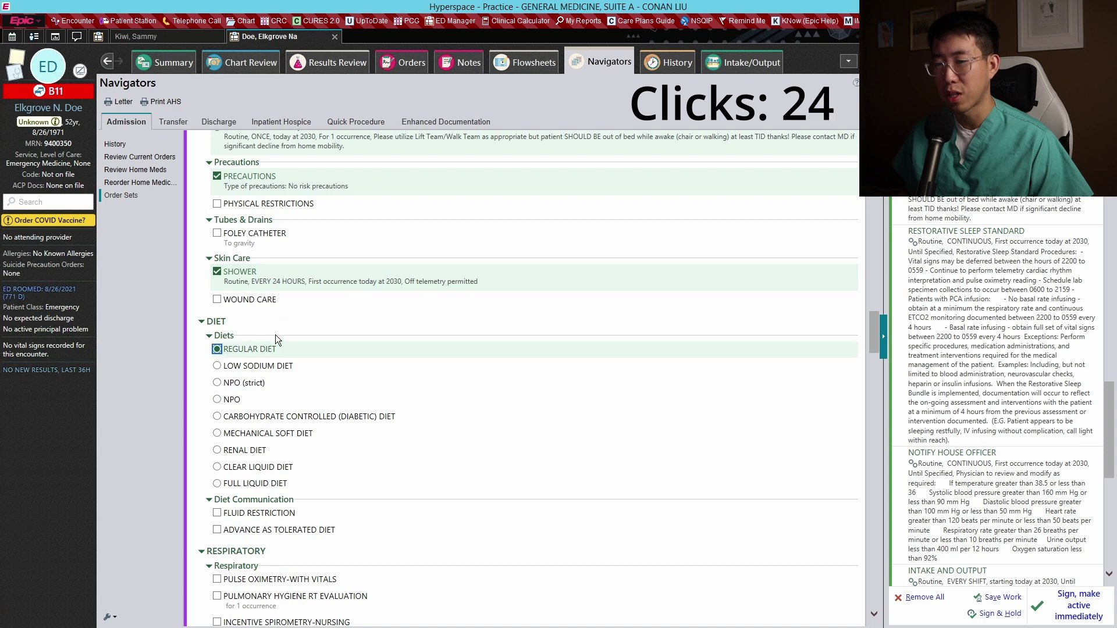
{"action": "scroll", "coordinate": [227, 372], "scroll_direction": "down", "scroll_amount": 3}
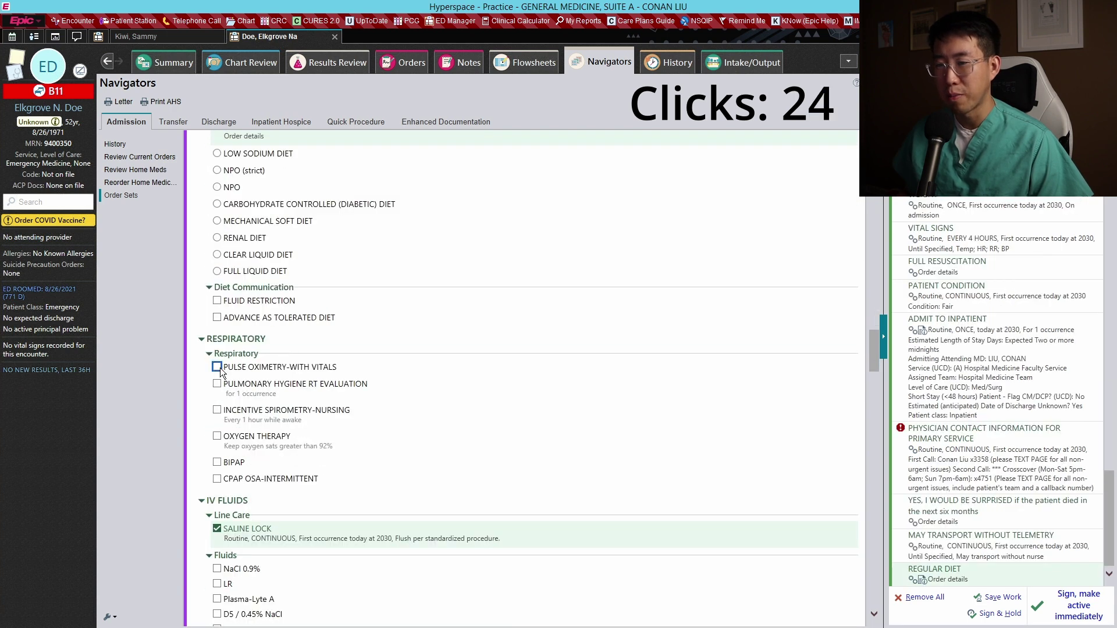
{"action": "left_click", "coordinate": [219, 368]}
{"action": "left_click", "coordinate": [217, 449]}
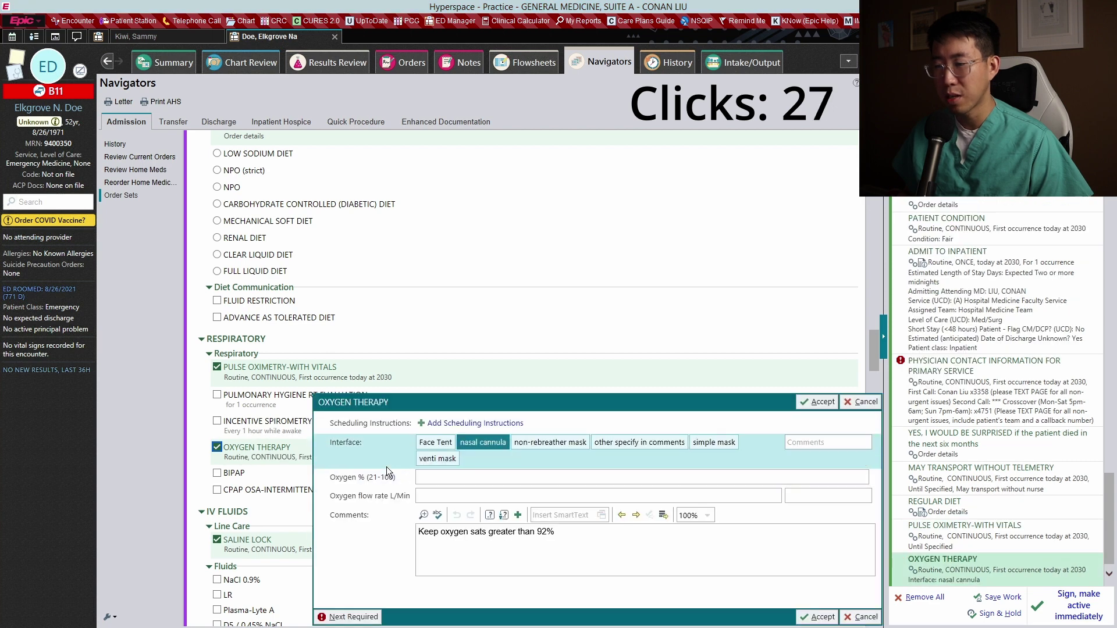
{"action": "left_click", "coordinate": [357, 435]}
Mark normal renal function and add acetaminophen 650 mg tablet PRN for mild pain.
{"action": "scroll", "coordinate": [357, 435], "scroll_direction": "down", "scroll_amount": 3}
{"action": "scroll", "coordinate": [373, 433], "scroll_direction": "down", "scroll_amount": 3}
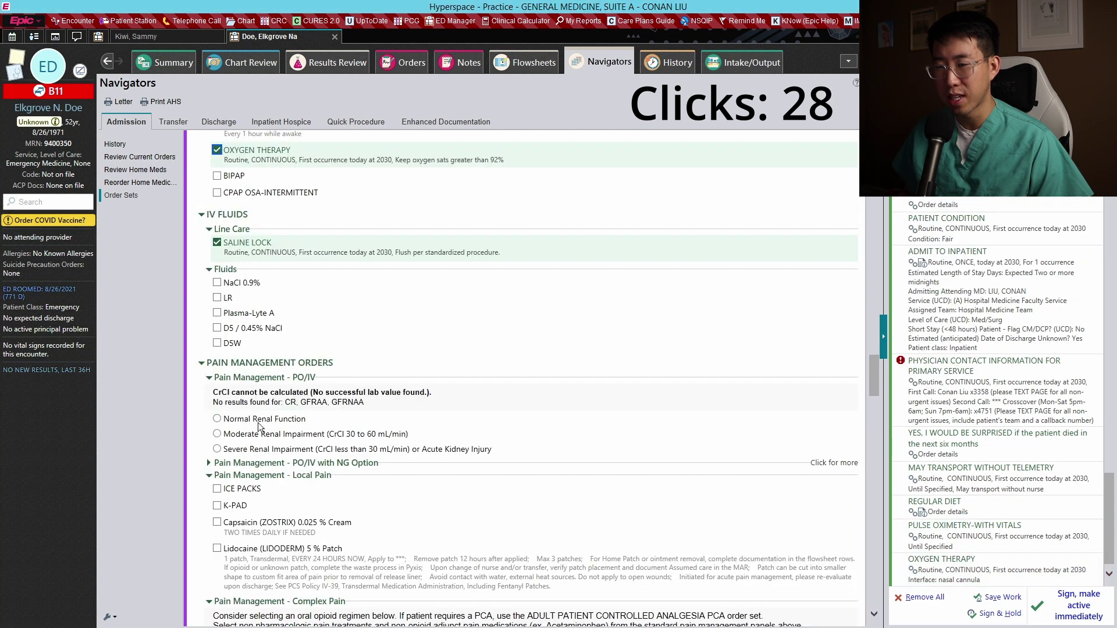
{"action": "left_click", "coordinate": [257, 420]}
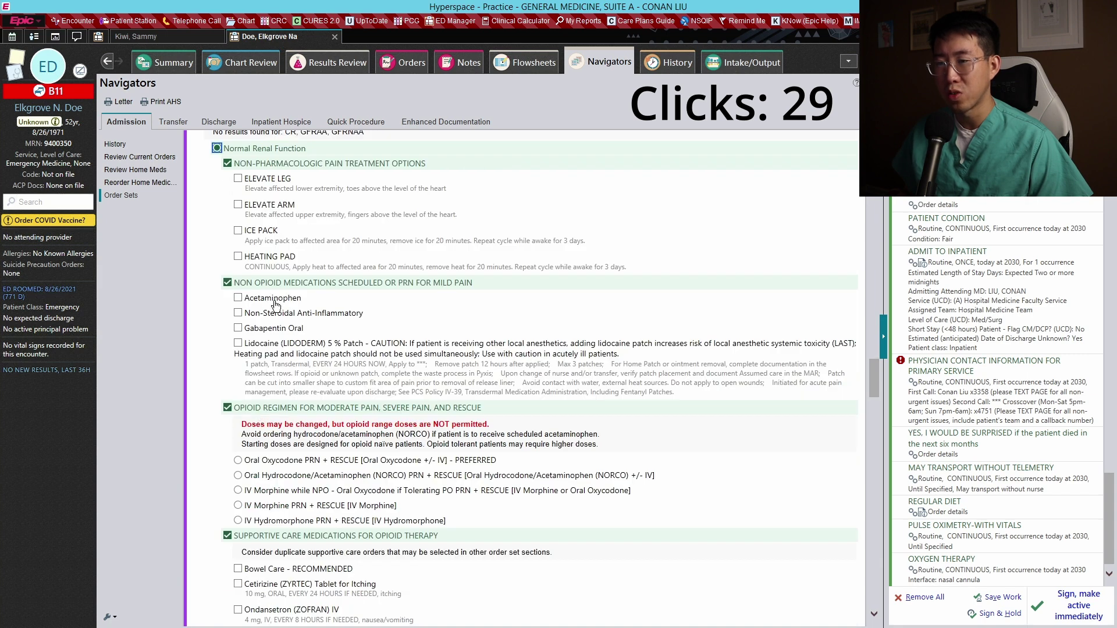
{"action": "left_click", "coordinate": [238, 298]}
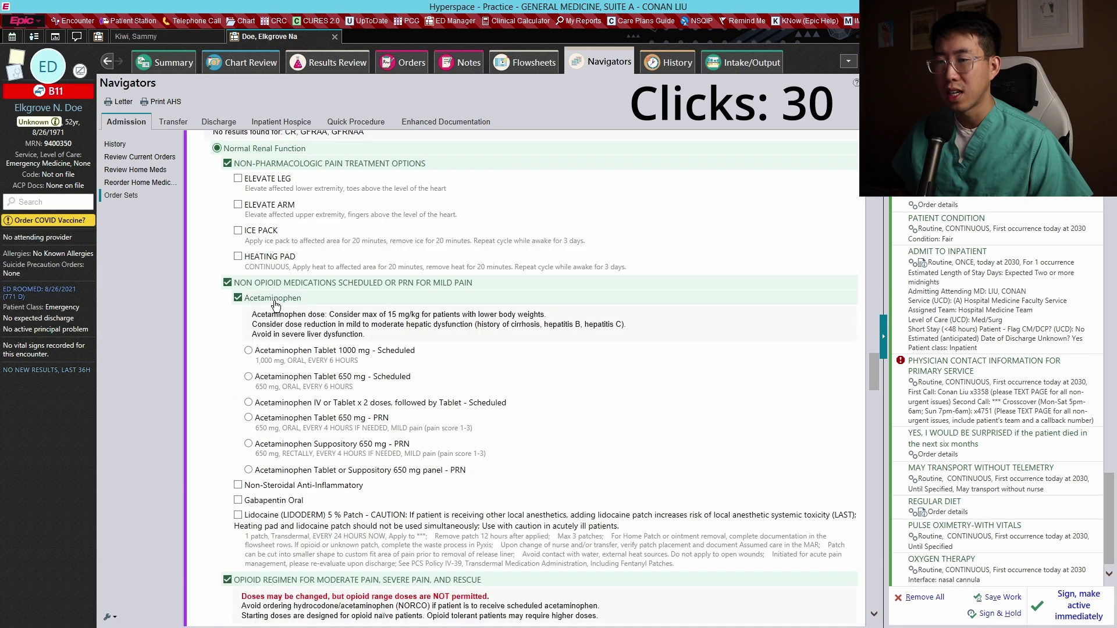
{"action": "left_click", "coordinate": [343, 420]}
{"action": "scroll", "coordinate": [471, 387], "scroll_direction": "down", "scroll_amount": 8}
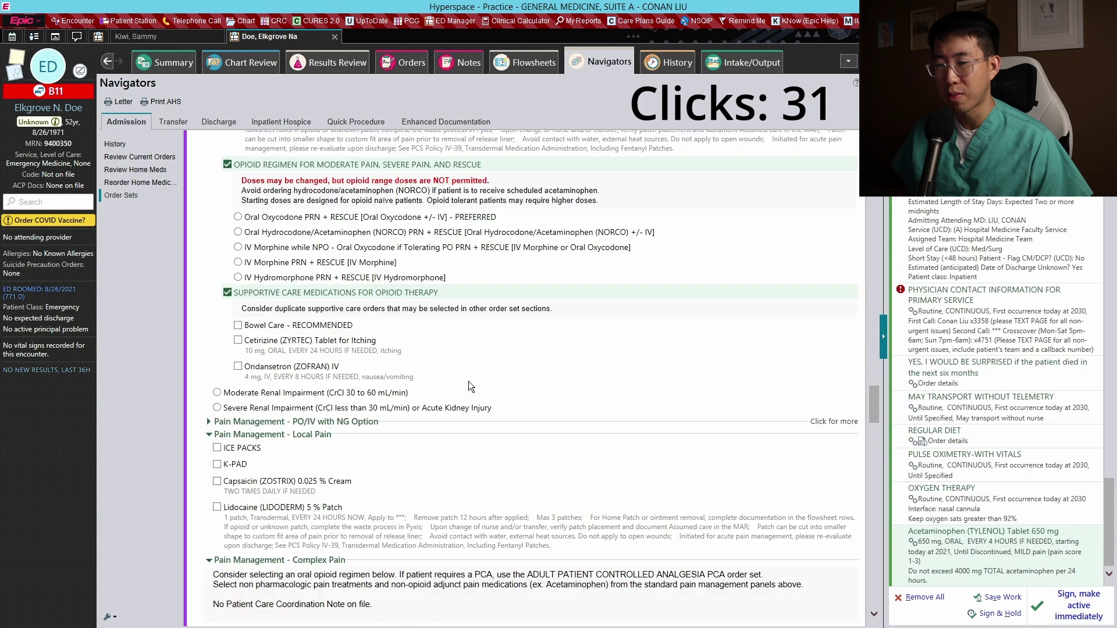
{"action": "scroll", "coordinate": [333, 382], "scroll_direction": "down", "scroll_amount": 4}
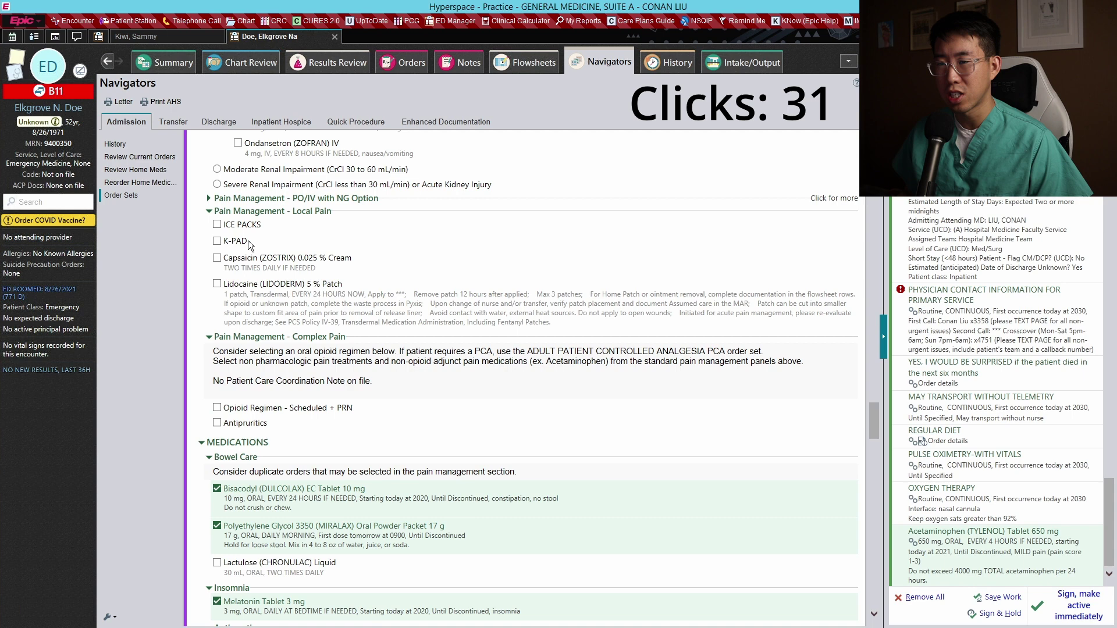
{"action": "scroll", "coordinate": [260, 235], "scroll_direction": "down", "scroll_amount": 4}
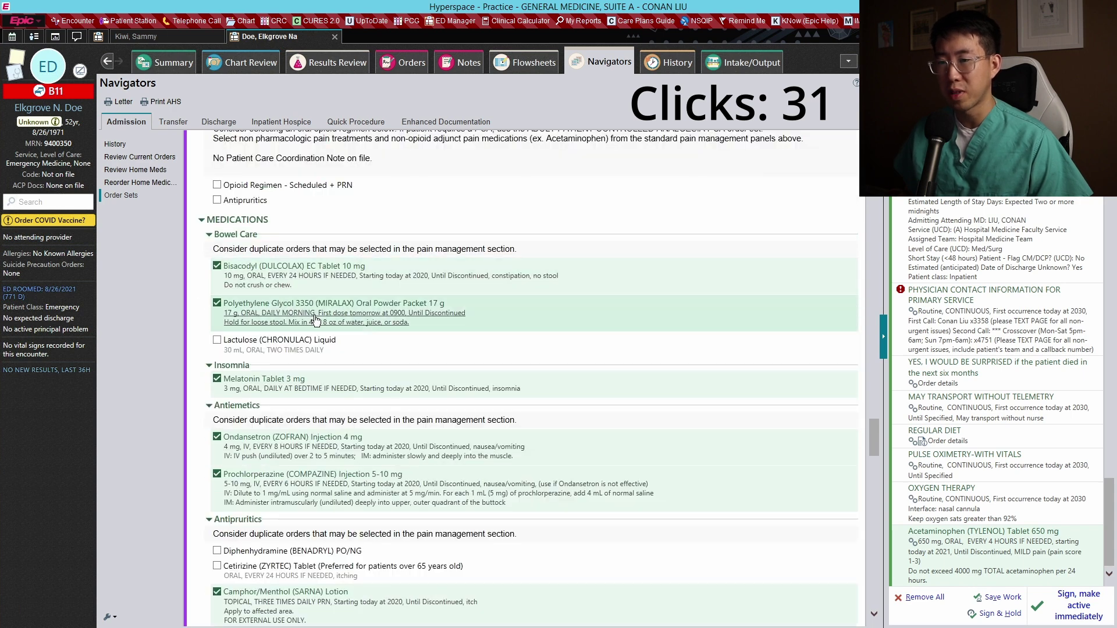
{"action": "scroll", "coordinate": [310, 296], "scroll_direction": "down", "scroll_amount": 4}
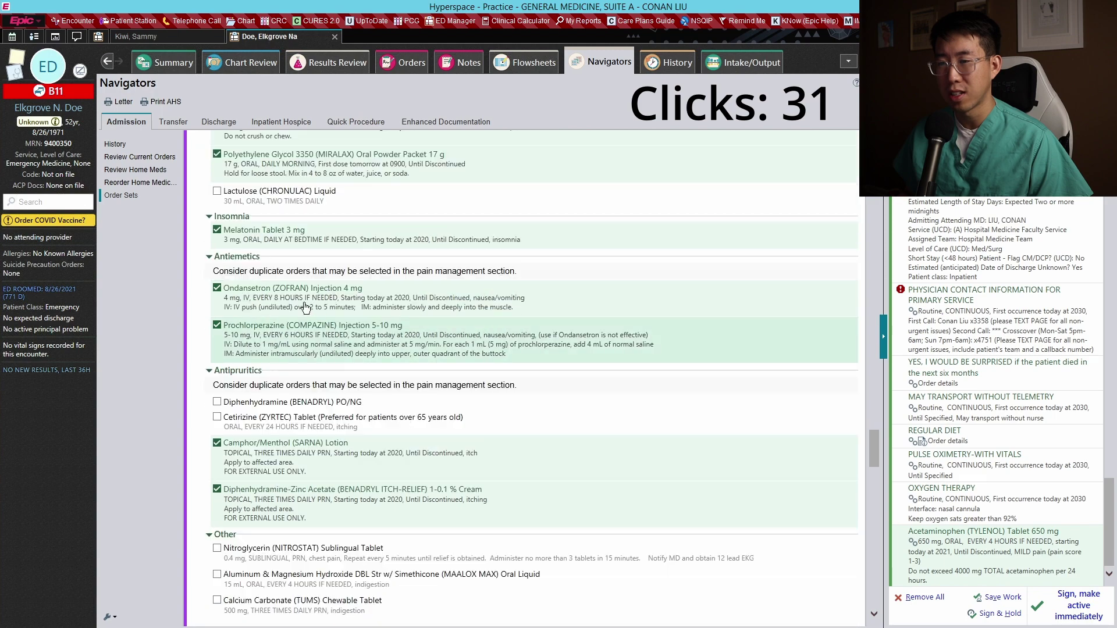
{"action": "scroll", "coordinate": [272, 259], "scroll_direction": "down", "scroll_amount": 4}
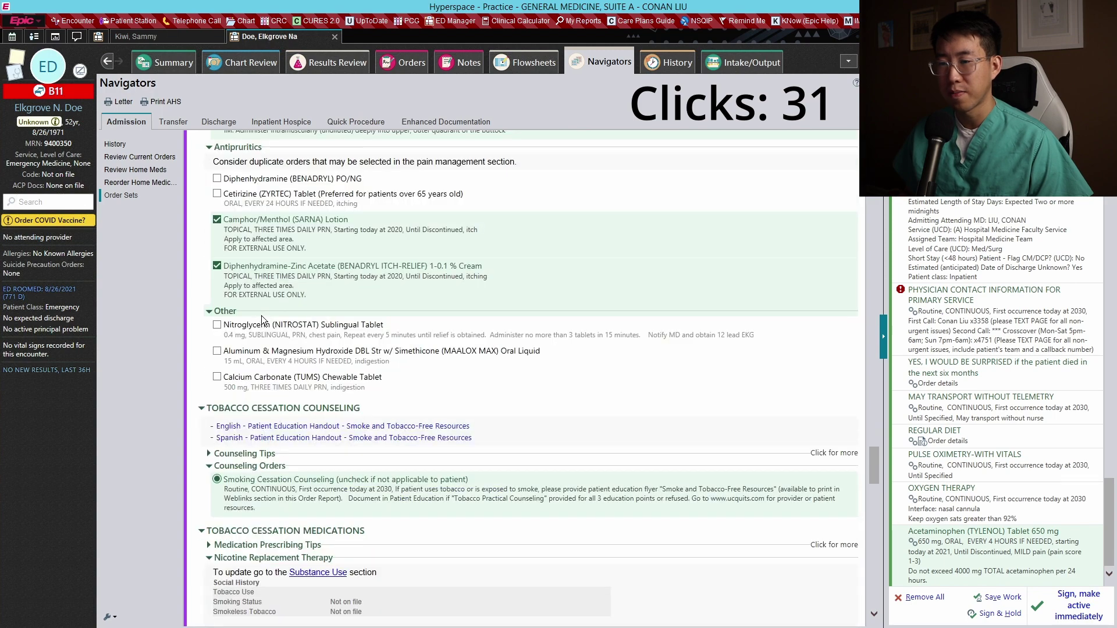
{"action": "scroll", "coordinate": [274, 349], "scroll_direction": "down", "scroll_amount": 4}
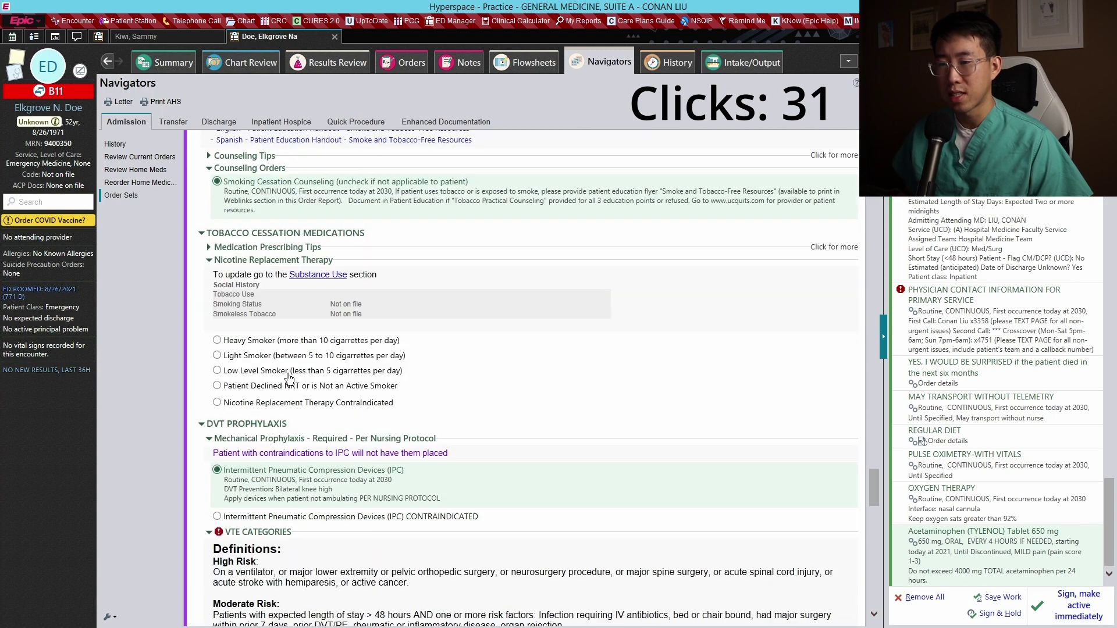
{"action": "scroll", "coordinate": [289, 378], "scroll_direction": "down", "scroll_amount": 1}
{"action": "scroll", "coordinate": [383, 344], "scroll_direction": "down", "scroll_amount": 3}
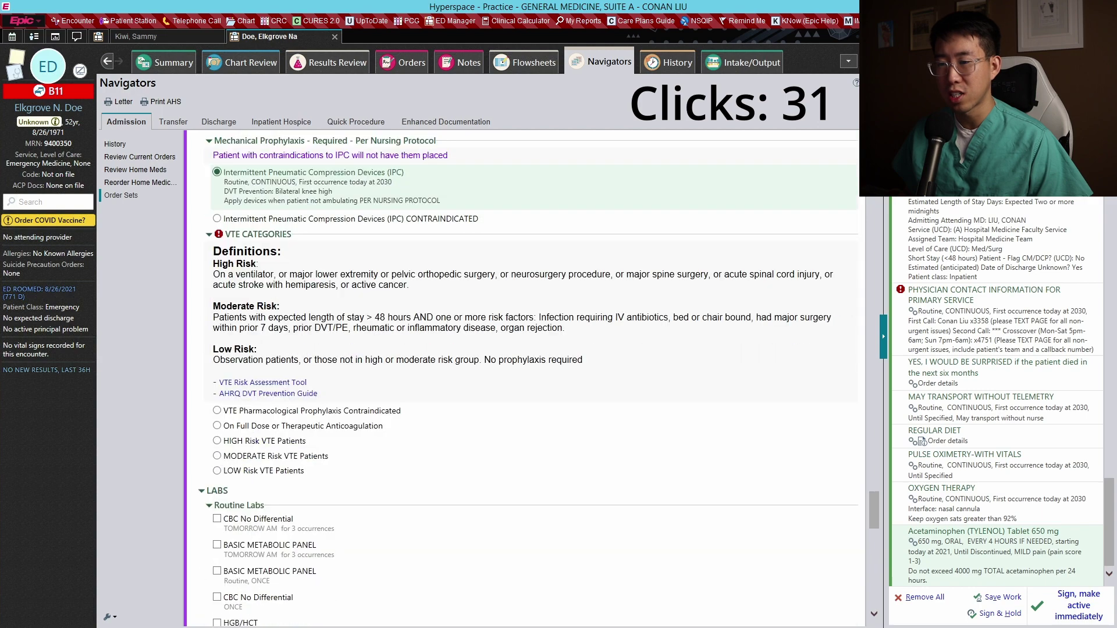
Mark moderate VTE risk and order enoxaparin 40 mg daily injection.
{"action": "left_click", "coordinate": [304, 461]}
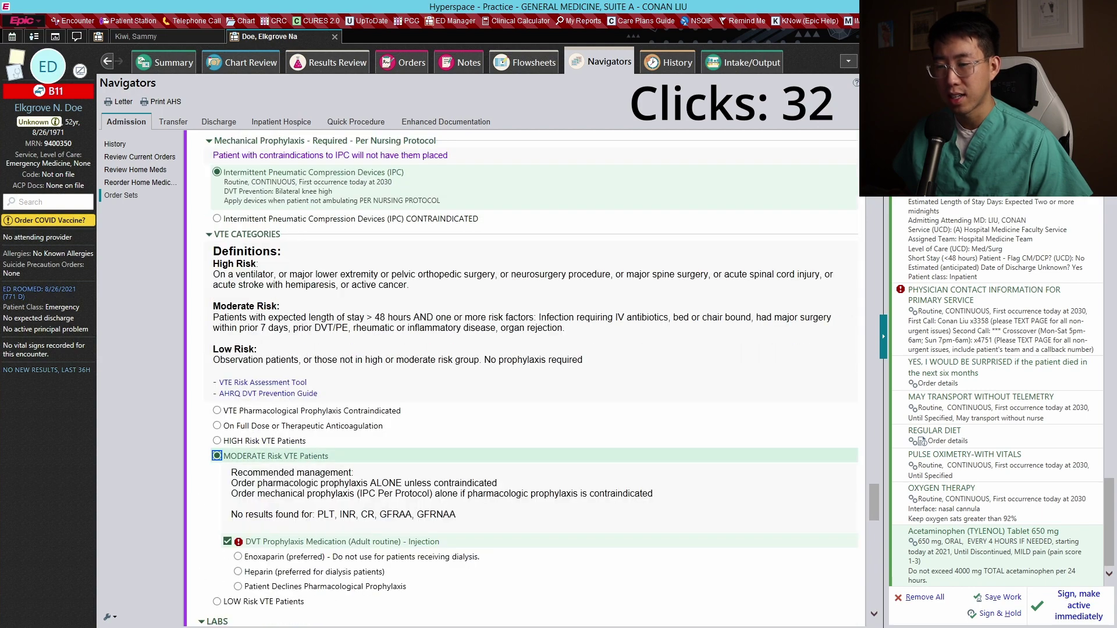
{"action": "left_click", "coordinate": [340, 560]}
{"action": "left_click", "coordinate": [278, 560]}
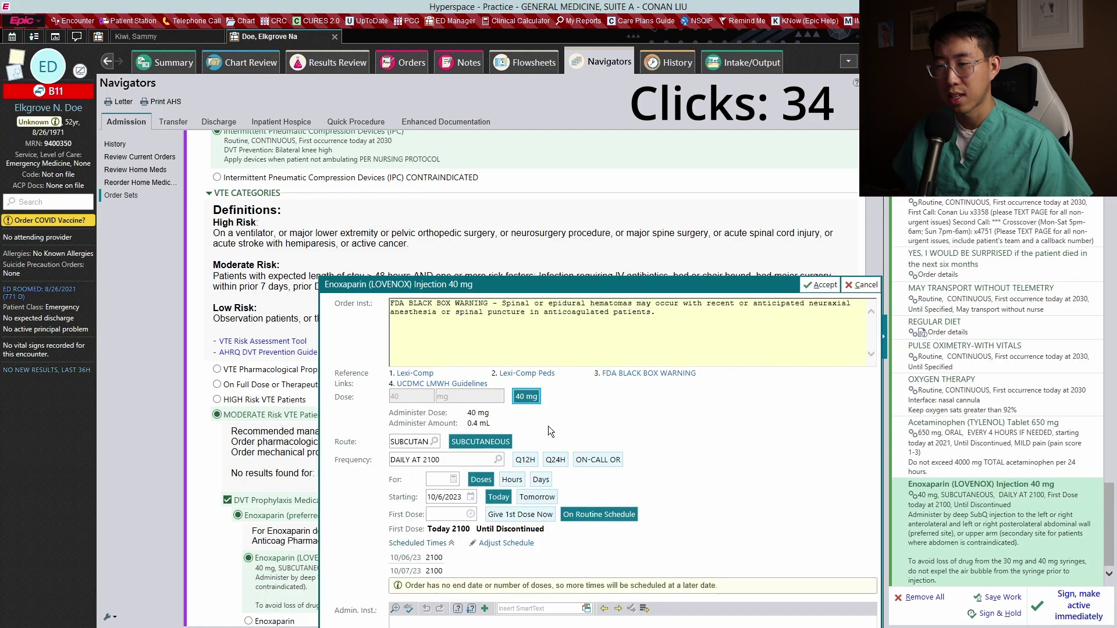
{"action": "left_click", "coordinate": [526, 397]}
{"action": "scroll", "coordinate": [410, 407], "scroll_direction": "down", "scroll_amount": 5}
{"action": "scroll", "coordinate": [349, 401], "scroll_direction": "down", "scroll_amount": 1}
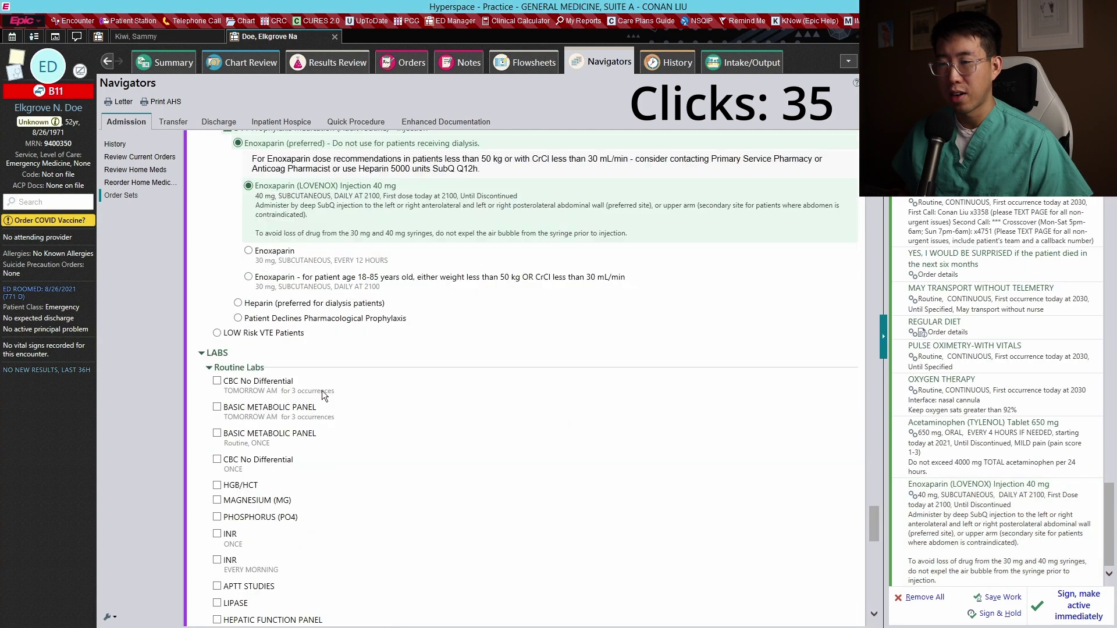
{"action": "scroll", "coordinate": [323, 390], "scroll_direction": "down", "scroll_amount": 2}
Order CBC No Differential (accepting HIV/HCV screens) and a Basic Metabolic Panel without occurrence limits.
{"action": "left_click", "coordinate": [282, 310]}
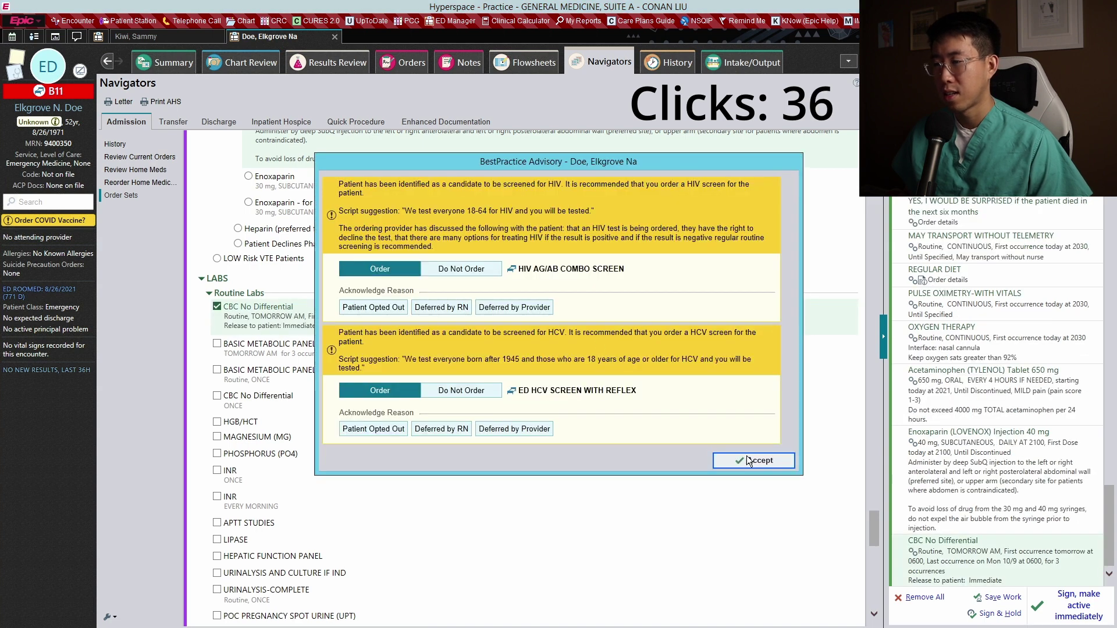
{"action": "left_click", "coordinate": [746, 455]}
{"action": "left_click", "coordinate": [399, 317]}
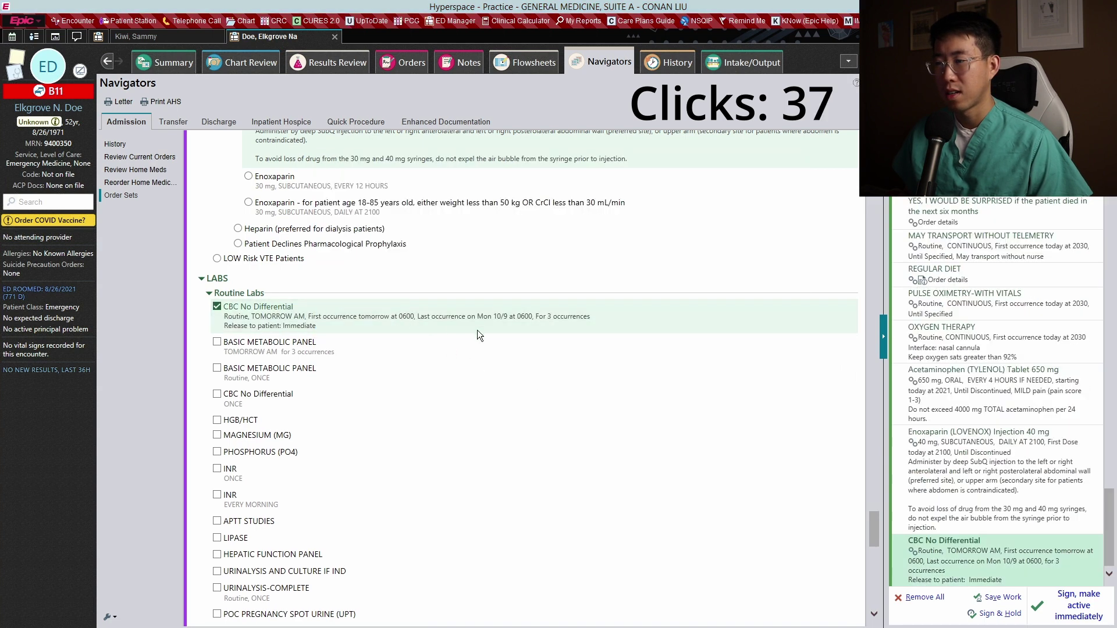
{"action": "double_click", "coordinate": [644, 354]}
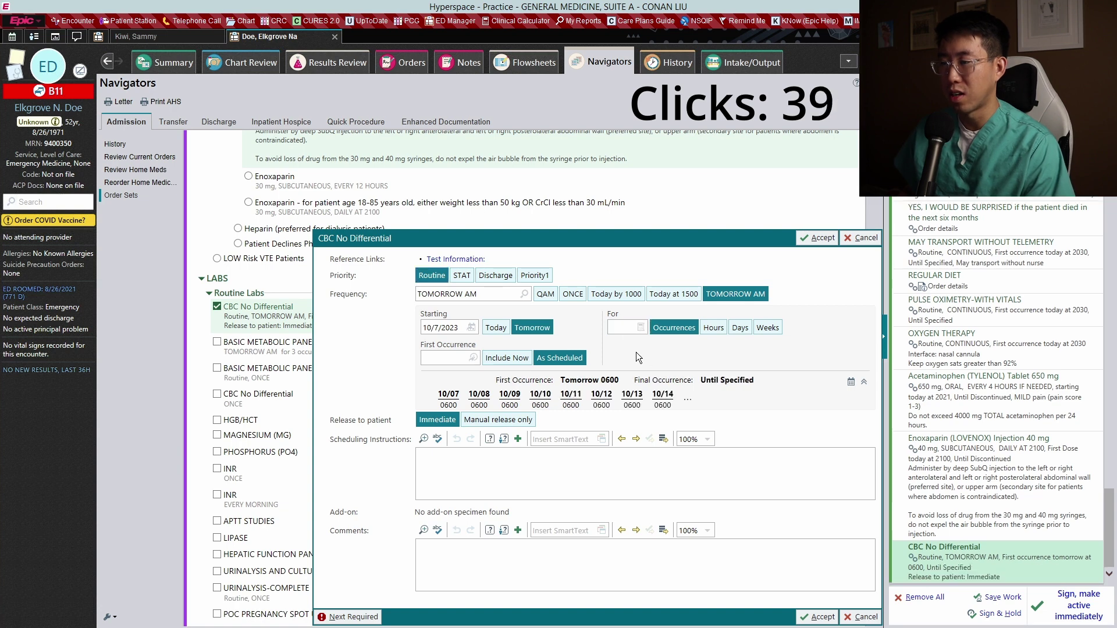
{"action": "left_click", "coordinate": [296, 358]}
{"action": "left_click", "coordinate": [285, 348]}
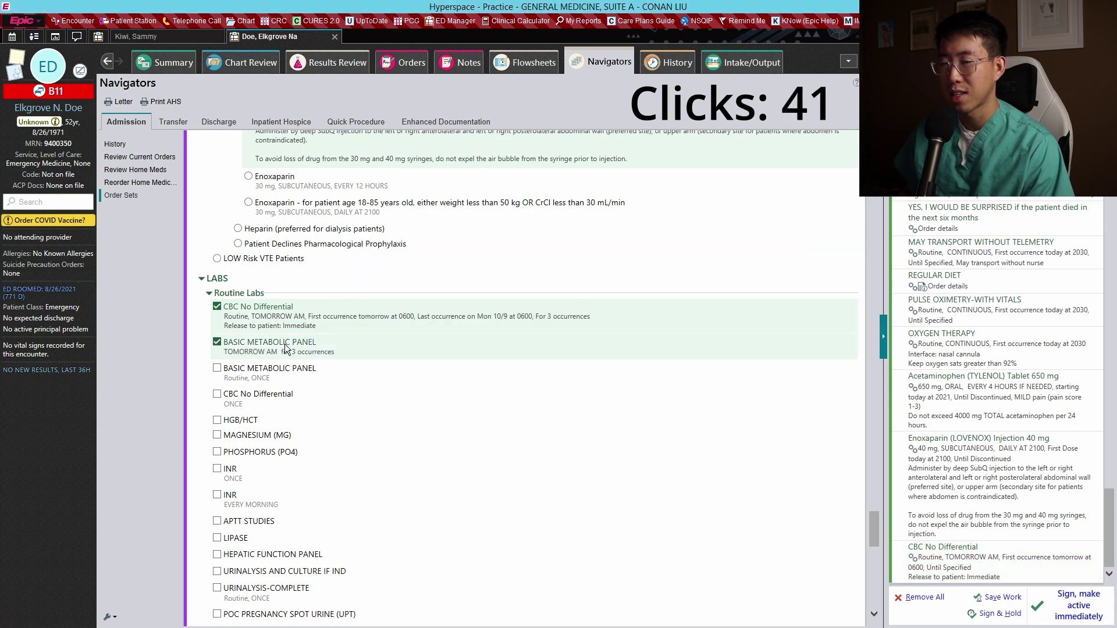
{"action": "left_click", "coordinate": [303, 357]}
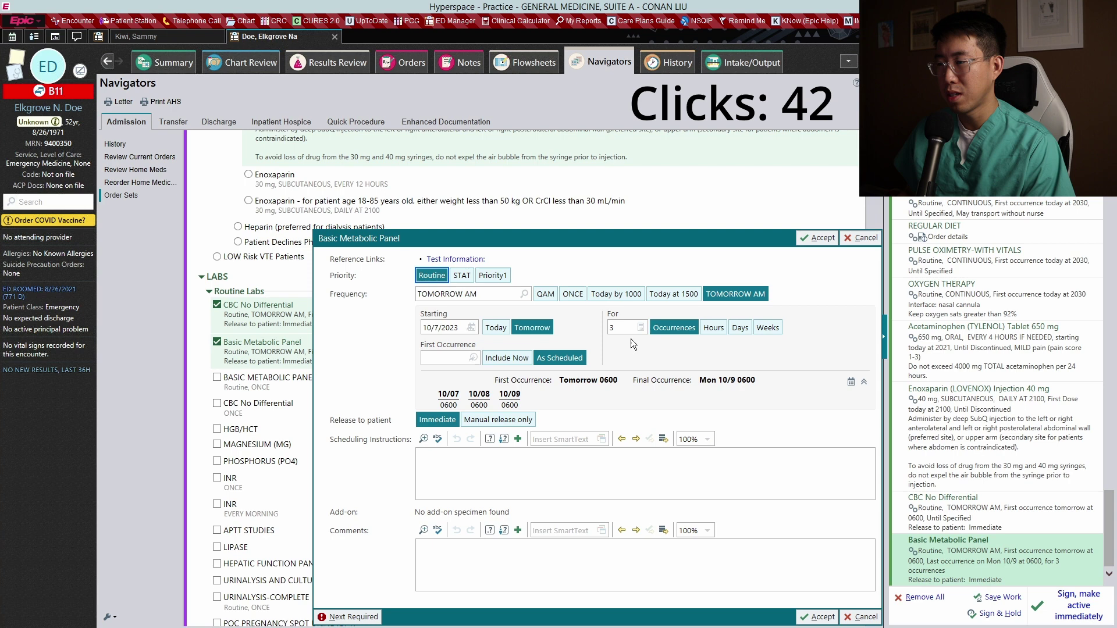
{"action": "double_click", "coordinate": [648, 351]}
{"action": "left_click", "coordinate": [363, 384]}
{"action": "scroll", "coordinate": [335, 394], "scroll_direction": "down", "scroll_amount": 3}
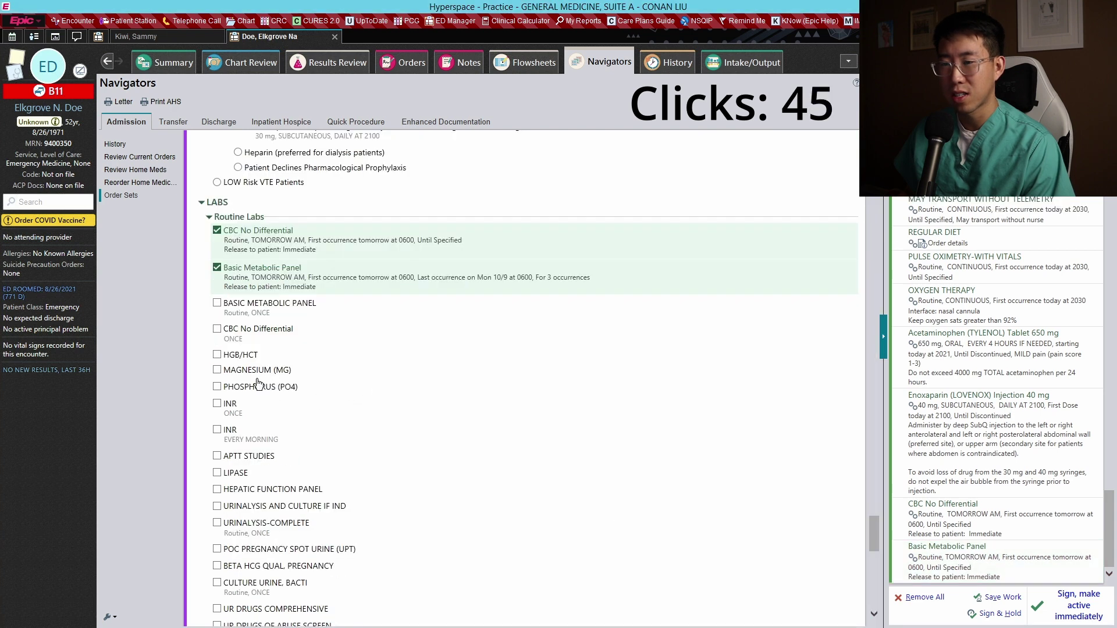
Order a Magnesium level starting tomorrow morning with no duration limit.
{"action": "left_click", "coordinate": [259, 377]}
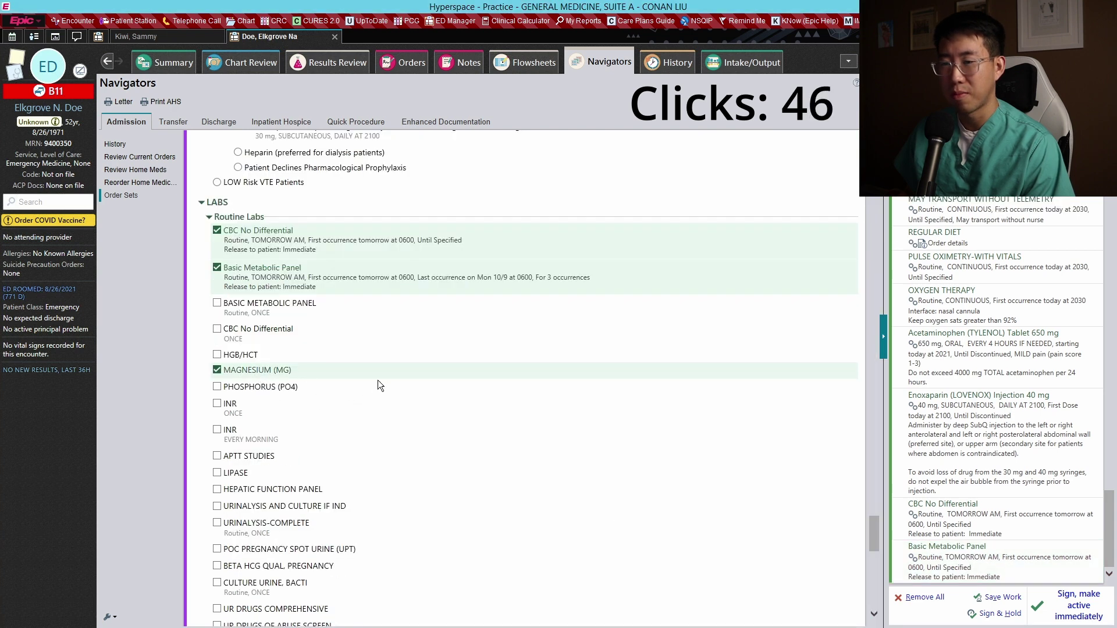
{"action": "left_click", "coordinate": [337, 378]}
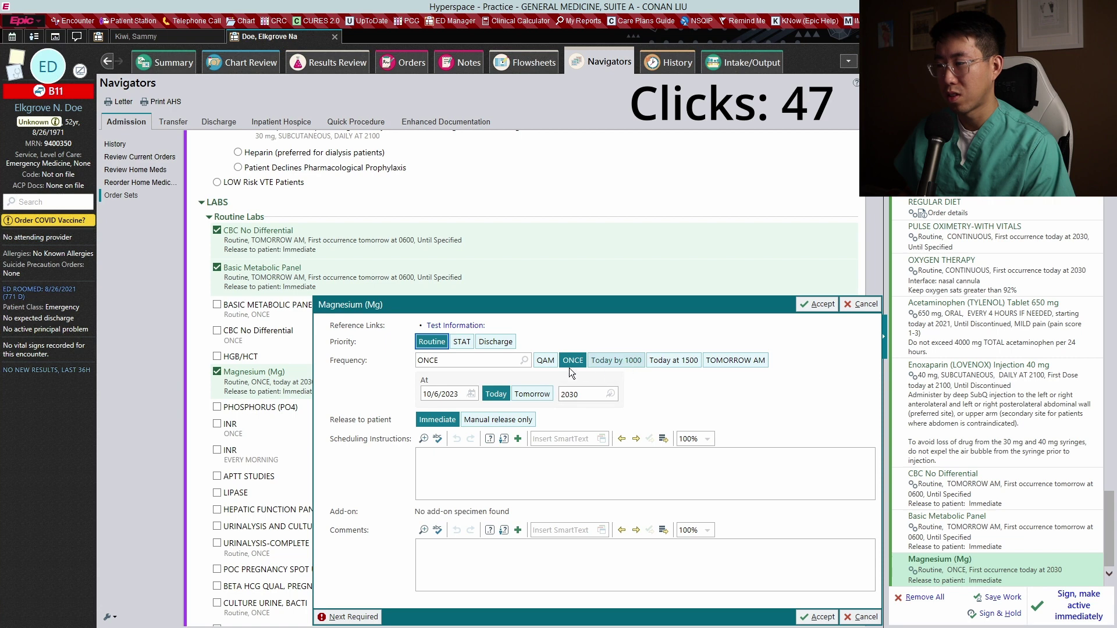
{"action": "left_click", "coordinate": [725, 360]}
{"action": "left_click", "coordinate": [626, 330]}
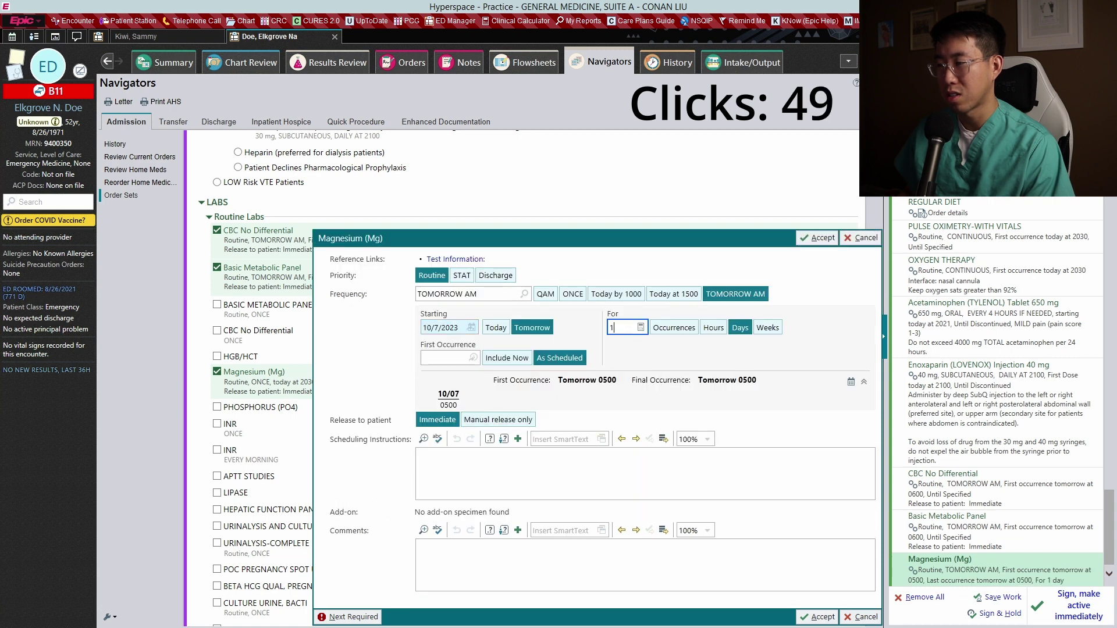
{"action": "left_click", "coordinate": [638, 346]}
{"action": "key", "text": "Return"}
{"action": "scroll", "coordinate": [432, 364], "scroll_direction": "down", "scroll_amount": 2}
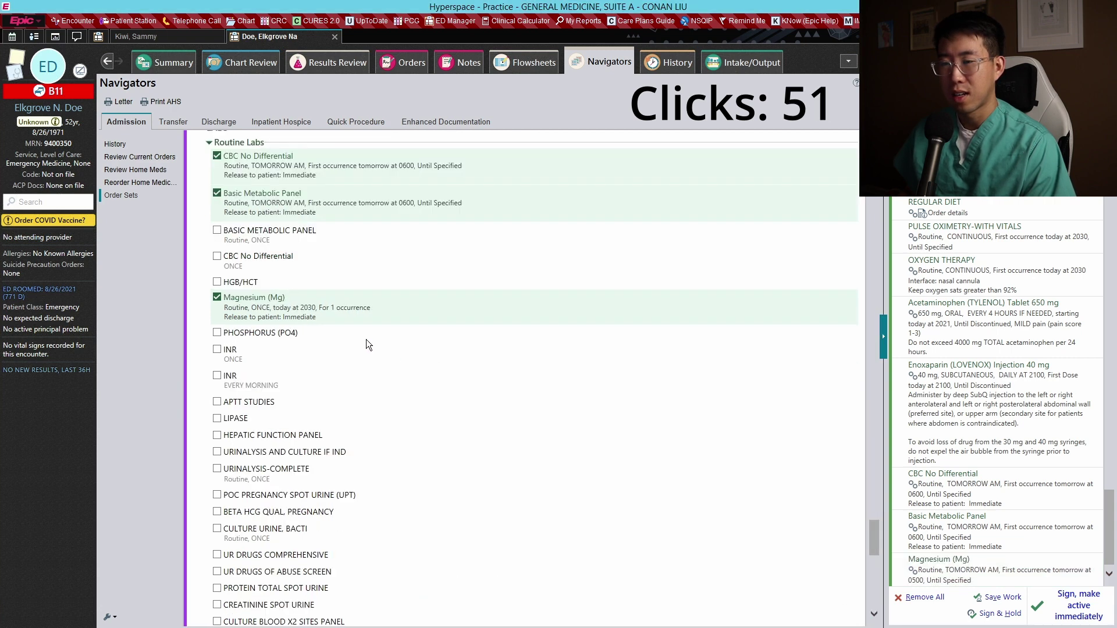
{"action": "scroll", "coordinate": [297, 349], "scroll_direction": "down", "scroll_amount": 8}
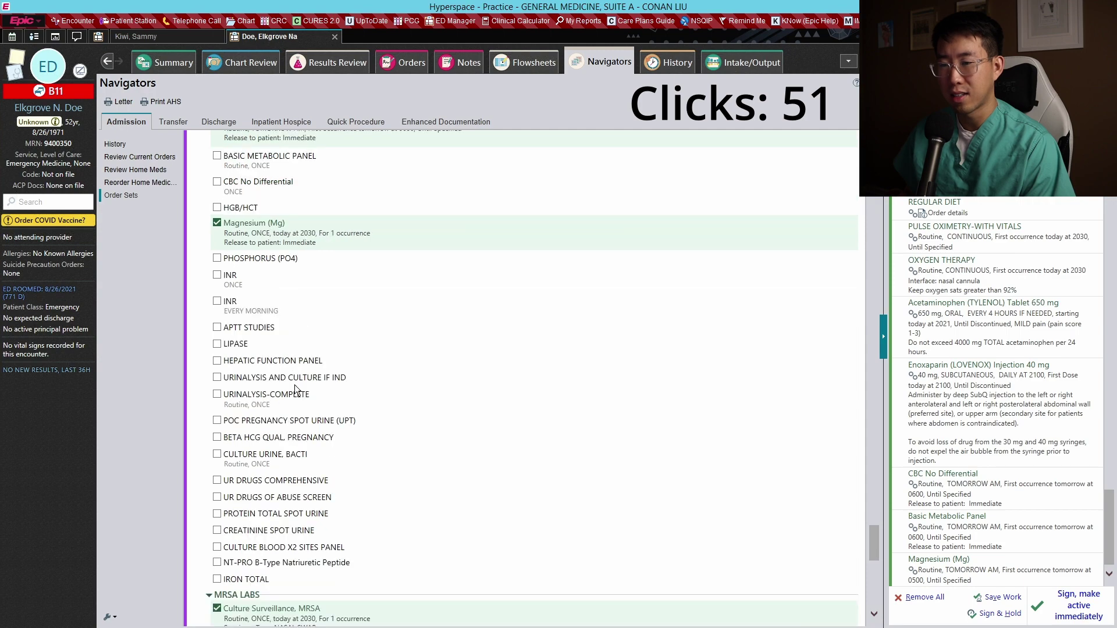
{"action": "scroll", "coordinate": [301, 374], "scroll_direction": "down", "scroll_amount": 6}
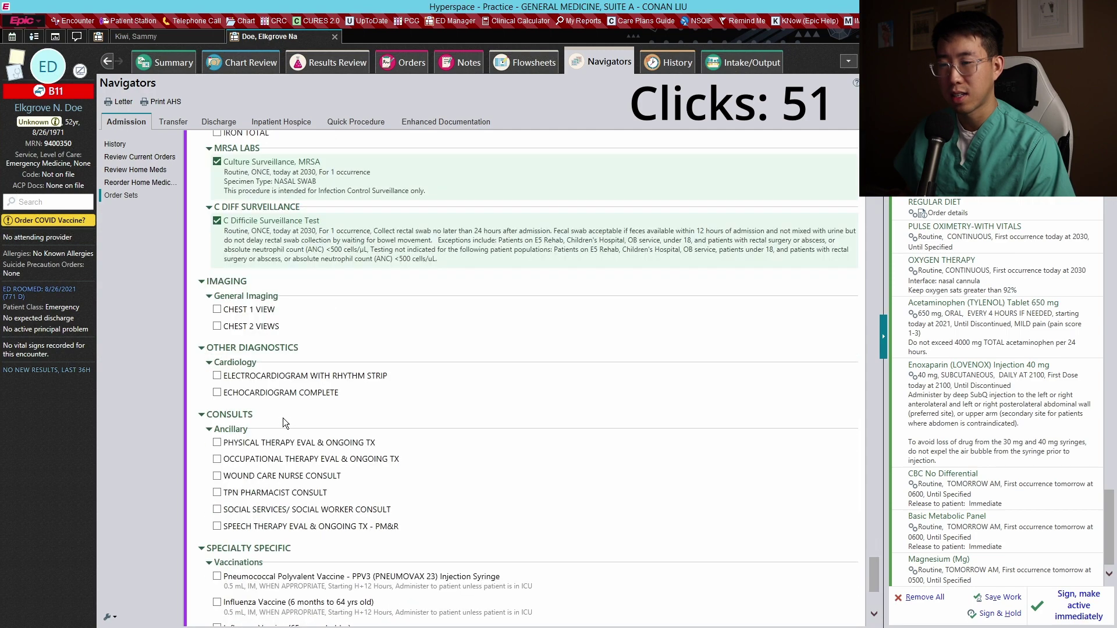
Order PT and OT Eval & Ongoing TX, both expecting discharge after more than 48 hours, then check the stopwatch.
{"action": "scroll", "coordinate": [301, 387], "scroll_direction": "down", "scroll_amount": 2}
{"action": "left_click", "coordinate": [321, 370]}
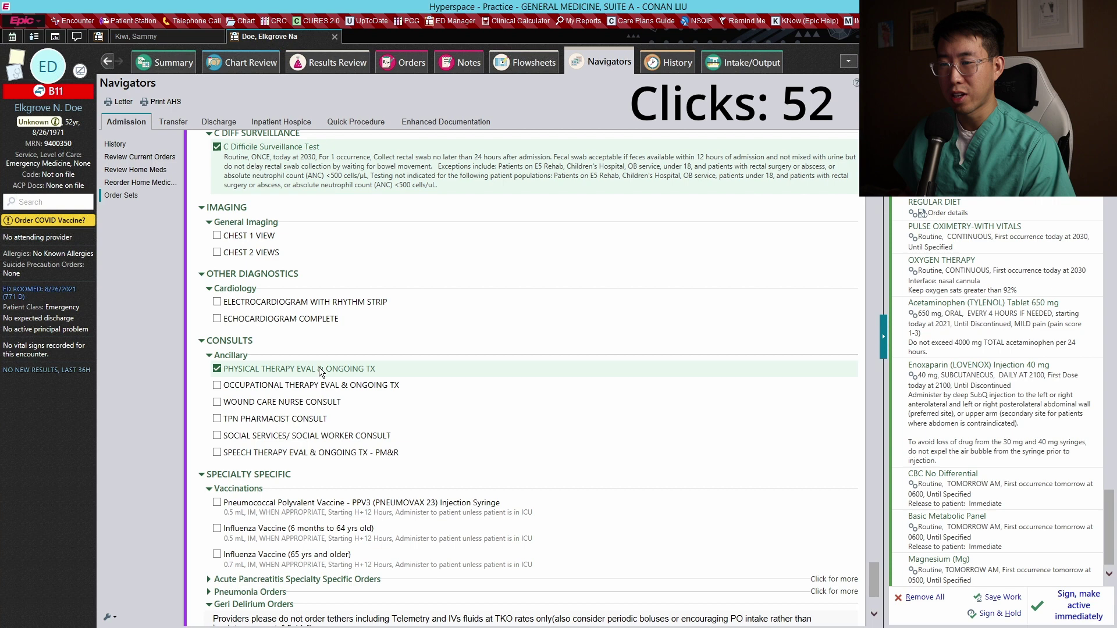
{"action": "left_click", "coordinate": [560, 525]}
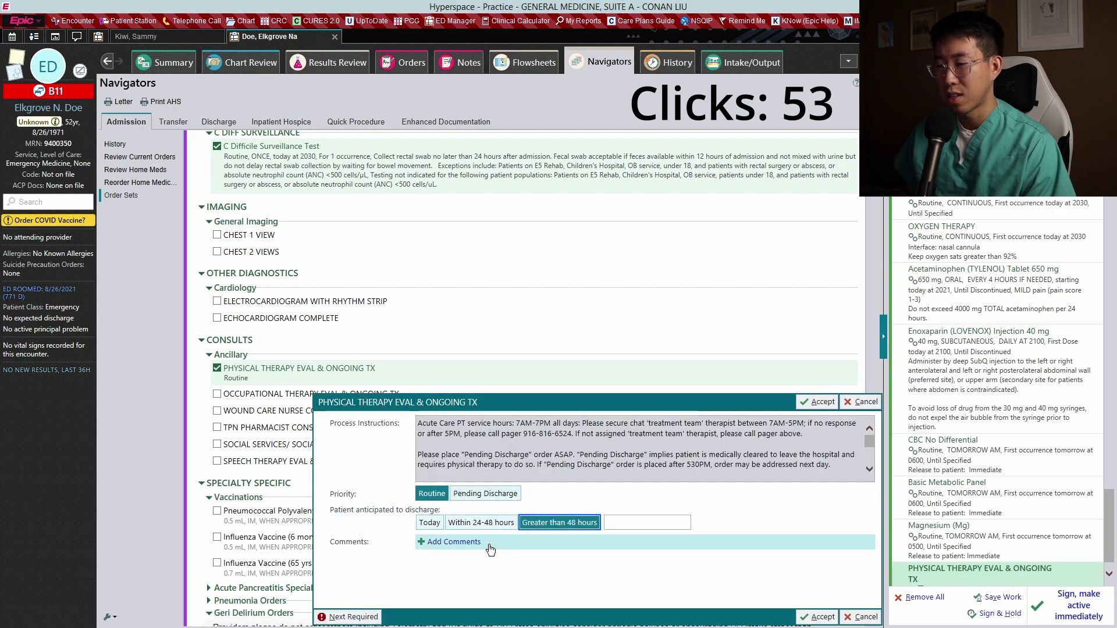
{"action": "left_click", "coordinate": [817, 617]}
{"action": "left_click", "coordinate": [333, 395]}
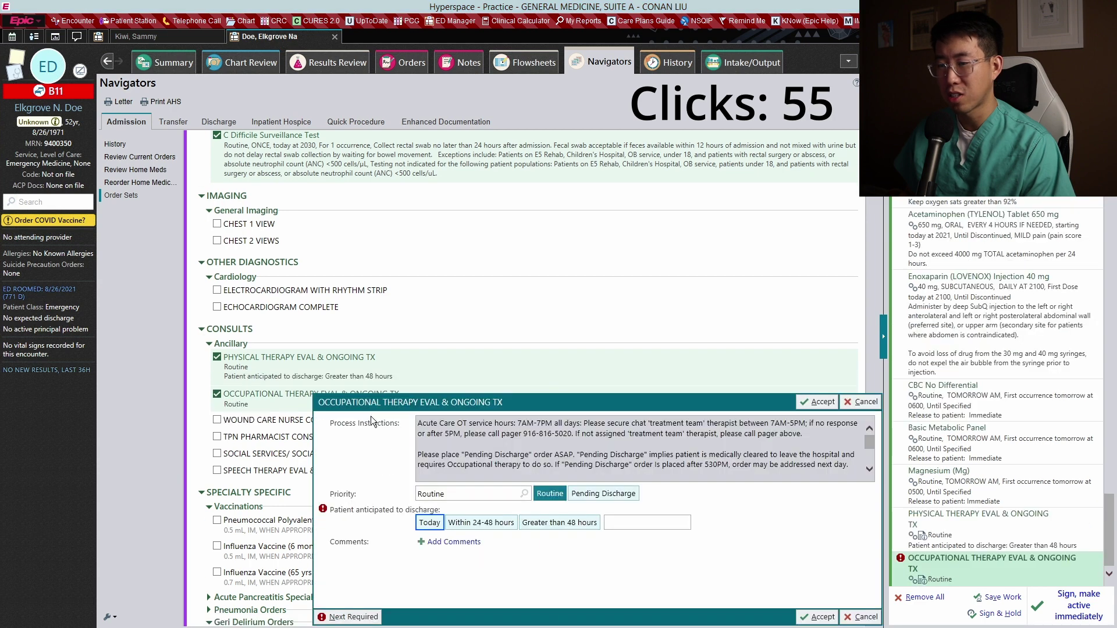
{"action": "left_click", "coordinate": [576, 524]}
{"action": "left_click", "coordinate": [817, 617]}
{"action": "scroll", "coordinate": [477, 480], "scroll_direction": "down", "scroll_amount": 3}
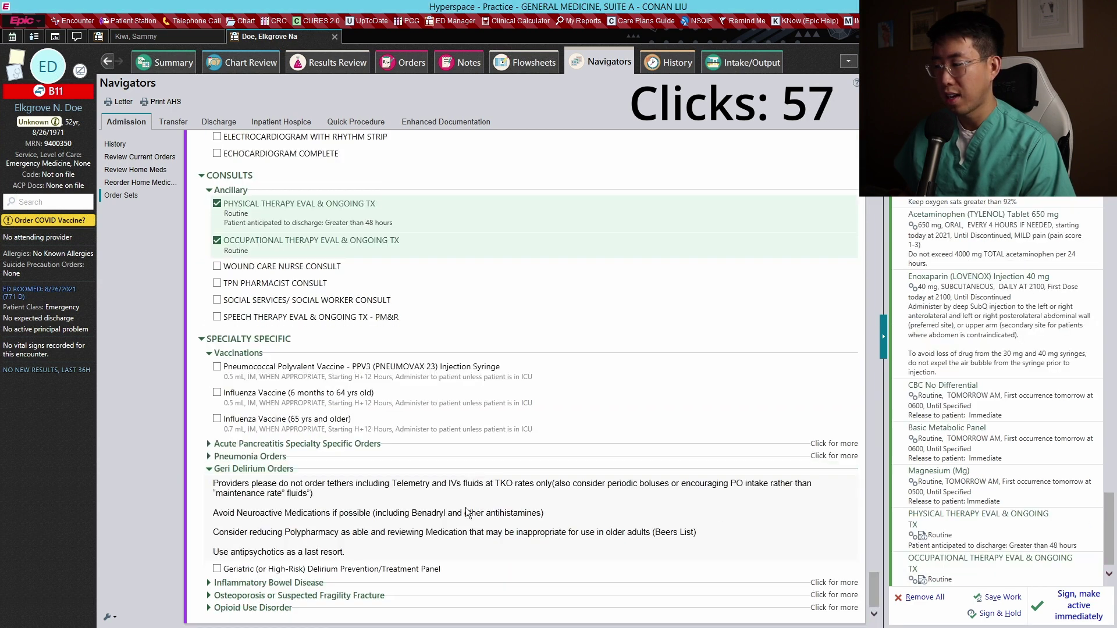
{"action": "key", "text": "alt+Tab"}
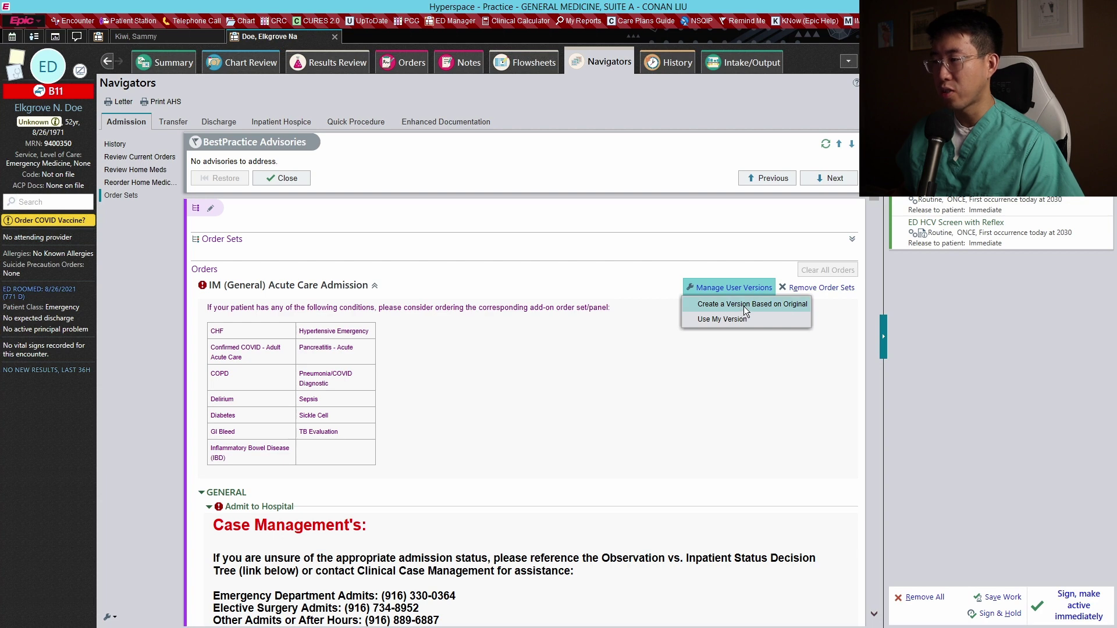
Create a user version of IM (General) Acute Care Admission based on the original order set.
{"action": "left_click", "coordinate": [743, 304]}
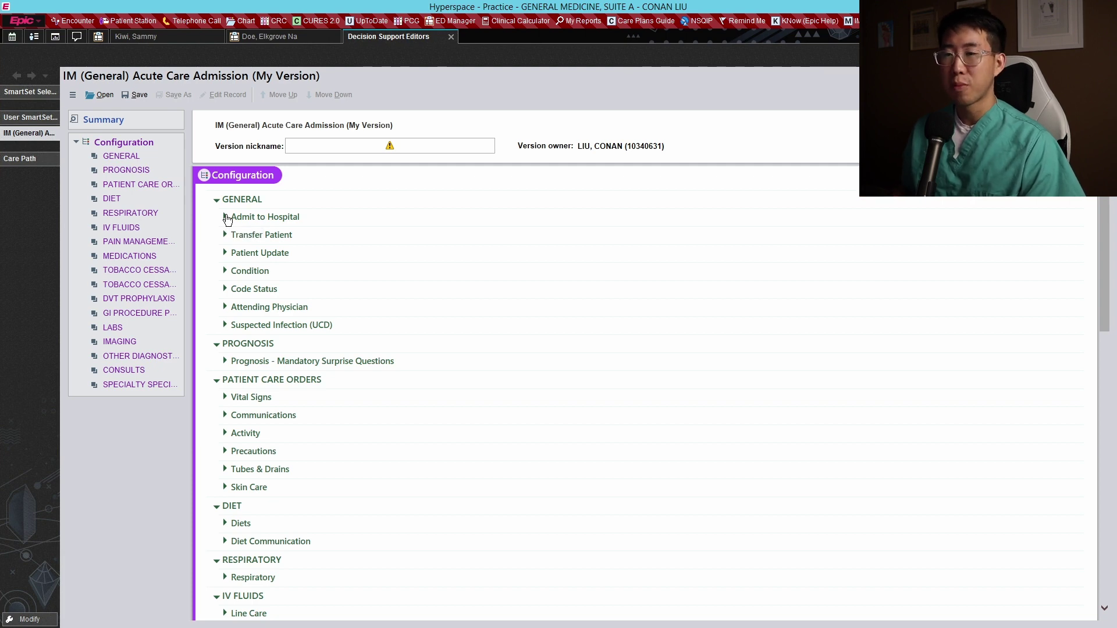
Drop the planned-procedure and Inpatient Rehab panels and preselect ADMIT TO INPATIENT.
{"action": "left_click", "coordinate": [225, 217]}
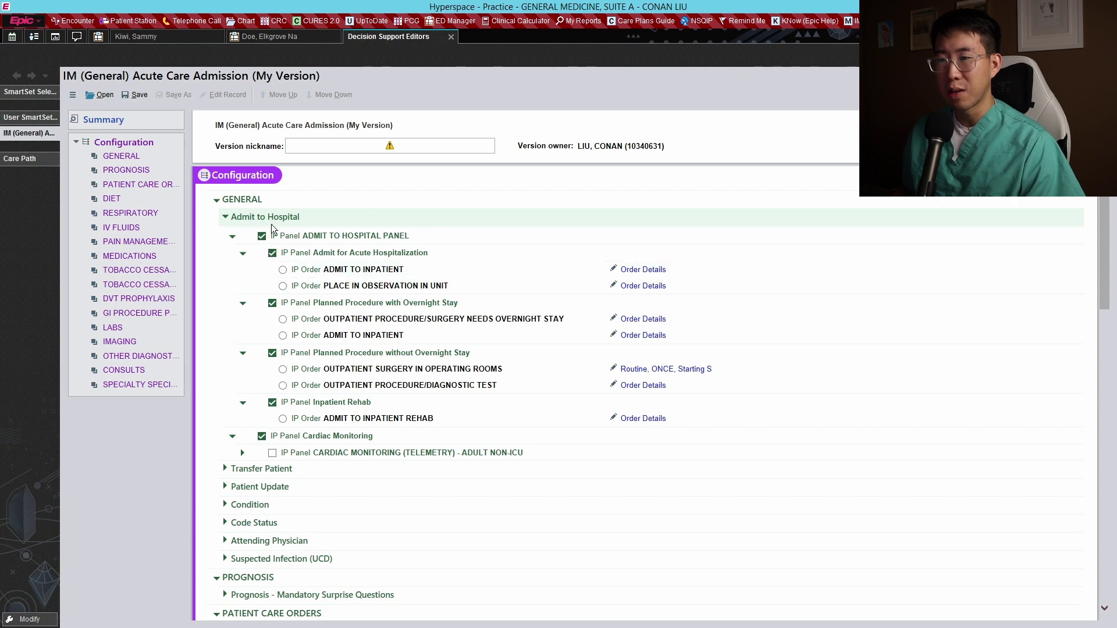
{"action": "left_click", "coordinate": [272, 353]}
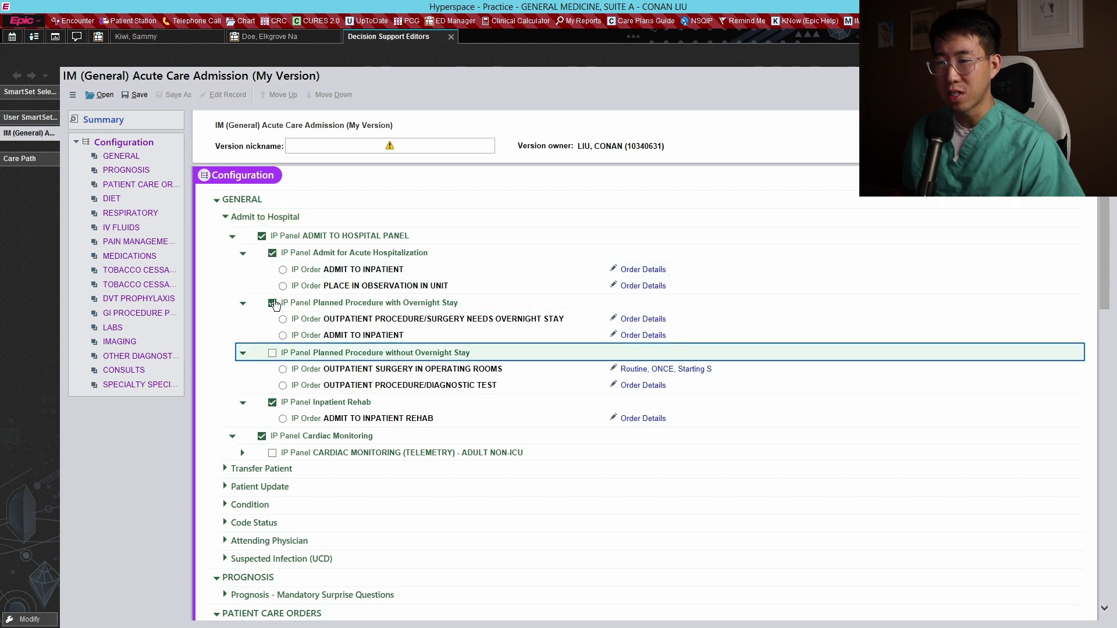
{"action": "left_click", "coordinate": [273, 304]}
{"action": "left_click", "coordinate": [271, 403]}
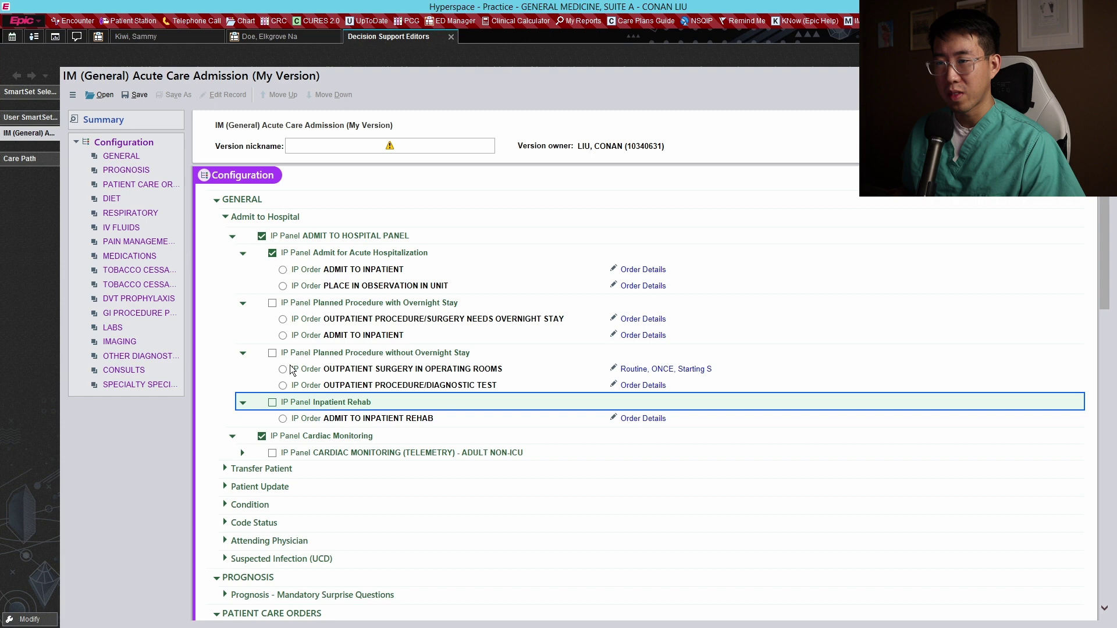
{"action": "left_click", "coordinate": [283, 270]}
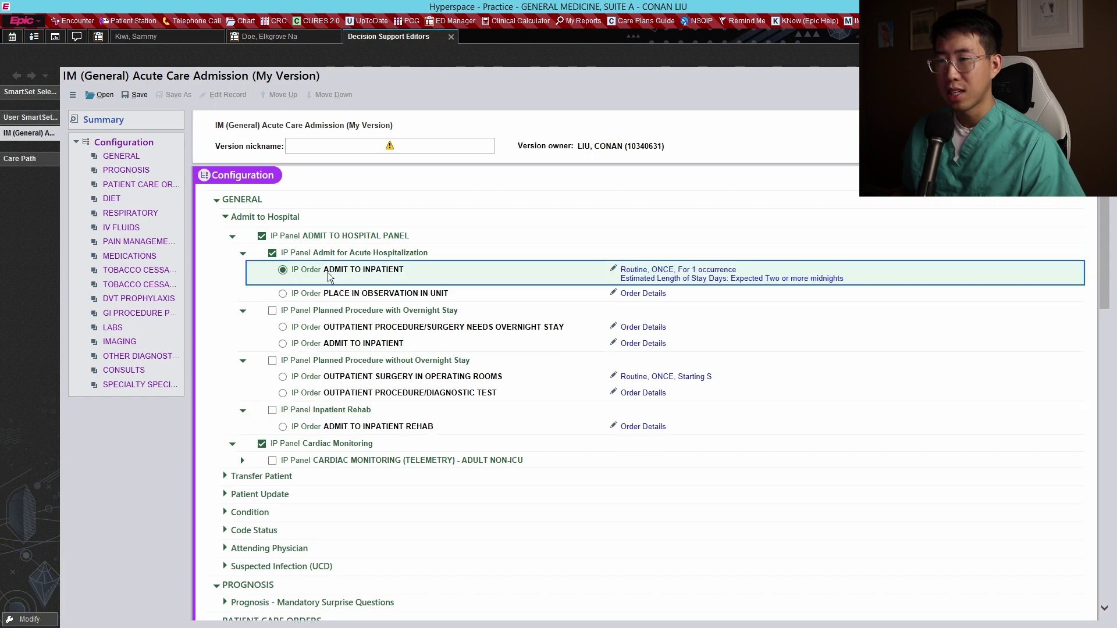
Default the admit order to the looked-up attending, Hospital Medicine Faculty Service and Team, Med/Surg, short stay No.
{"action": "scroll", "coordinate": [664, 270], "scroll_direction": "down", "scroll_amount": 3}
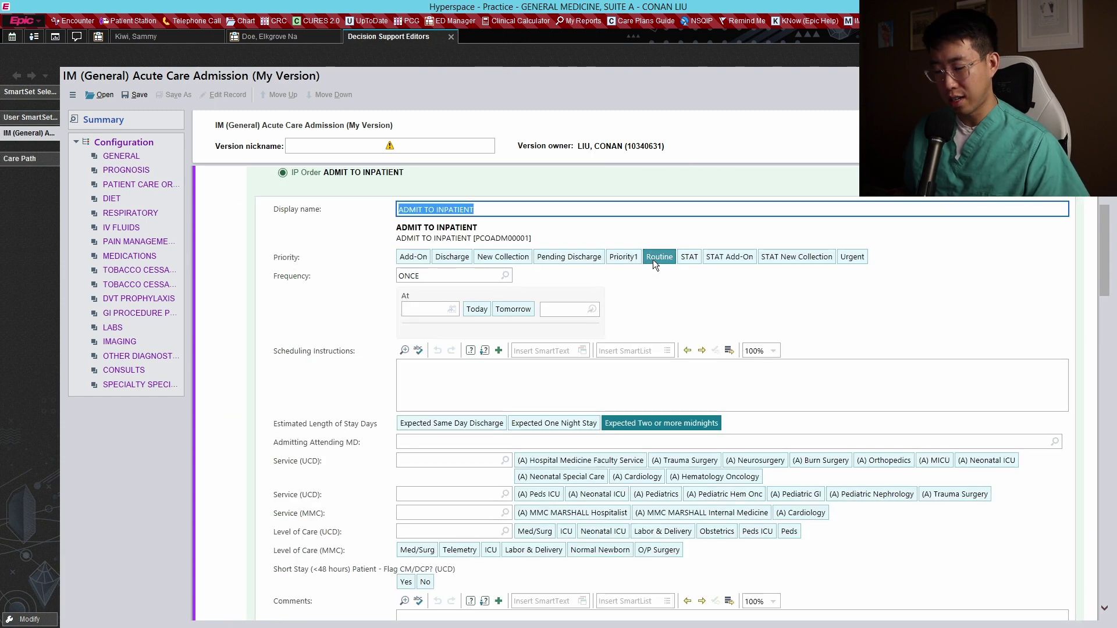
{"action": "left_click", "coordinate": [483, 442]}
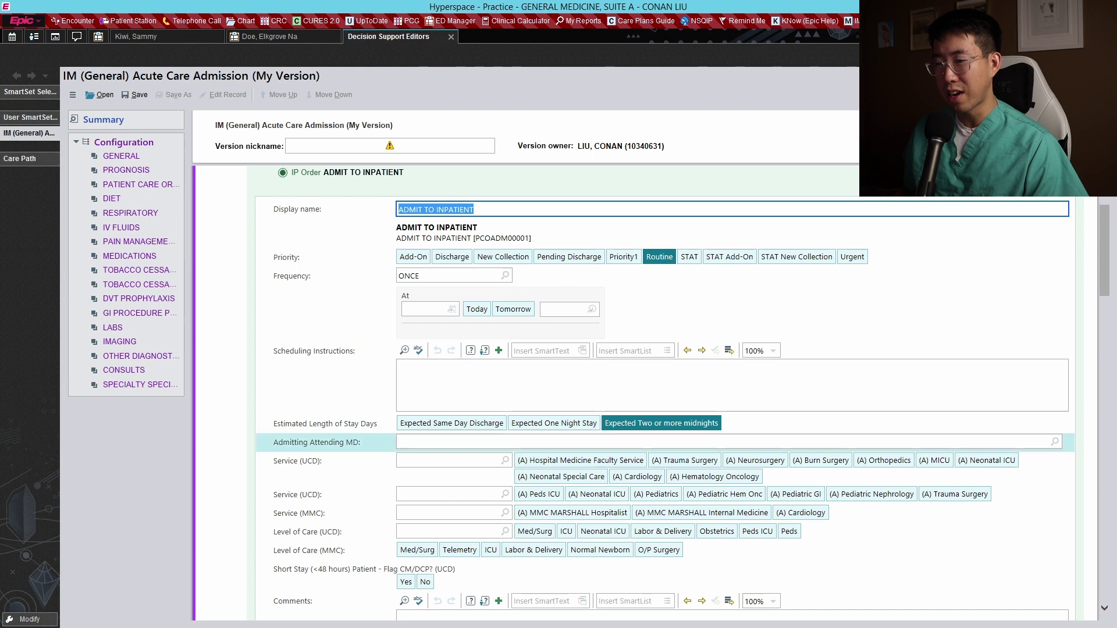
{"action": "type", "text": "liu"}
{"action": "key", "text": "Return"}
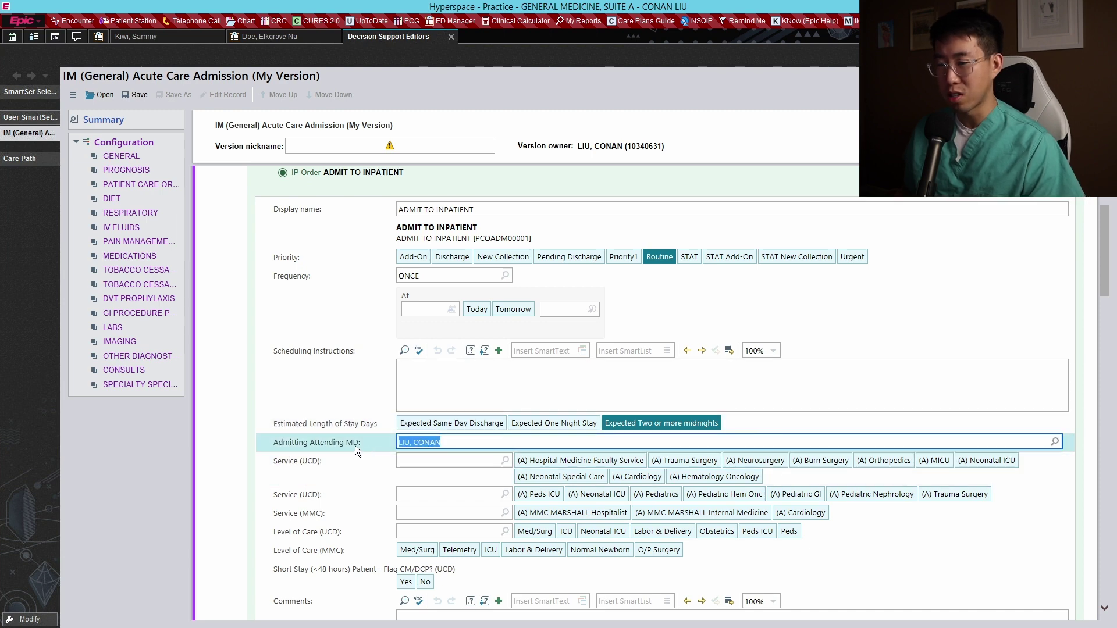
{"action": "left_click", "coordinate": [553, 460]}
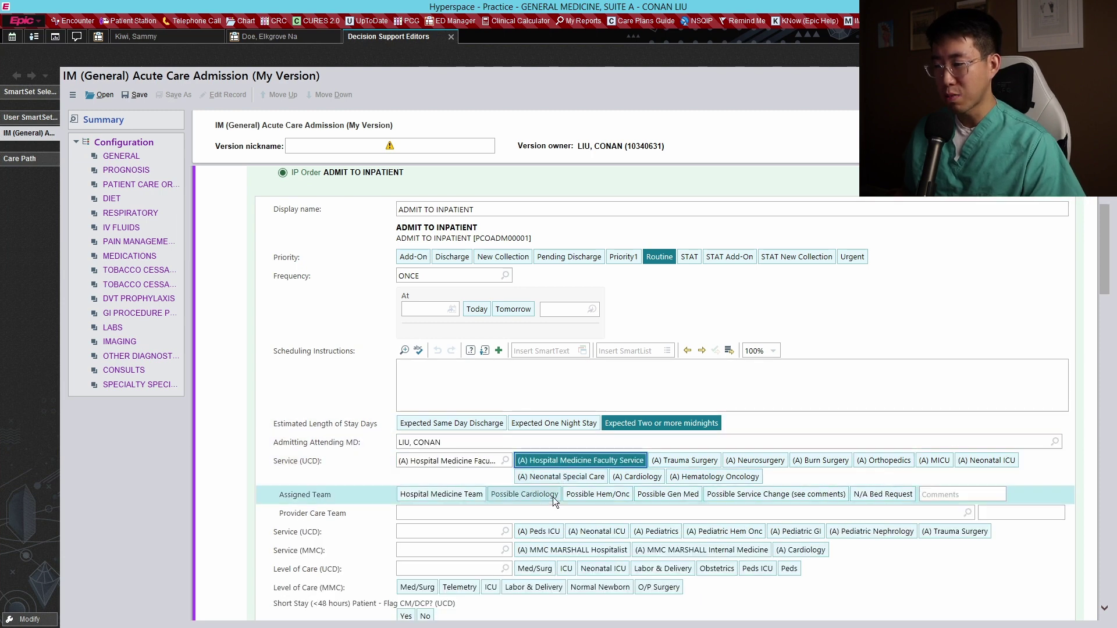
{"action": "left_click", "coordinate": [463, 494]}
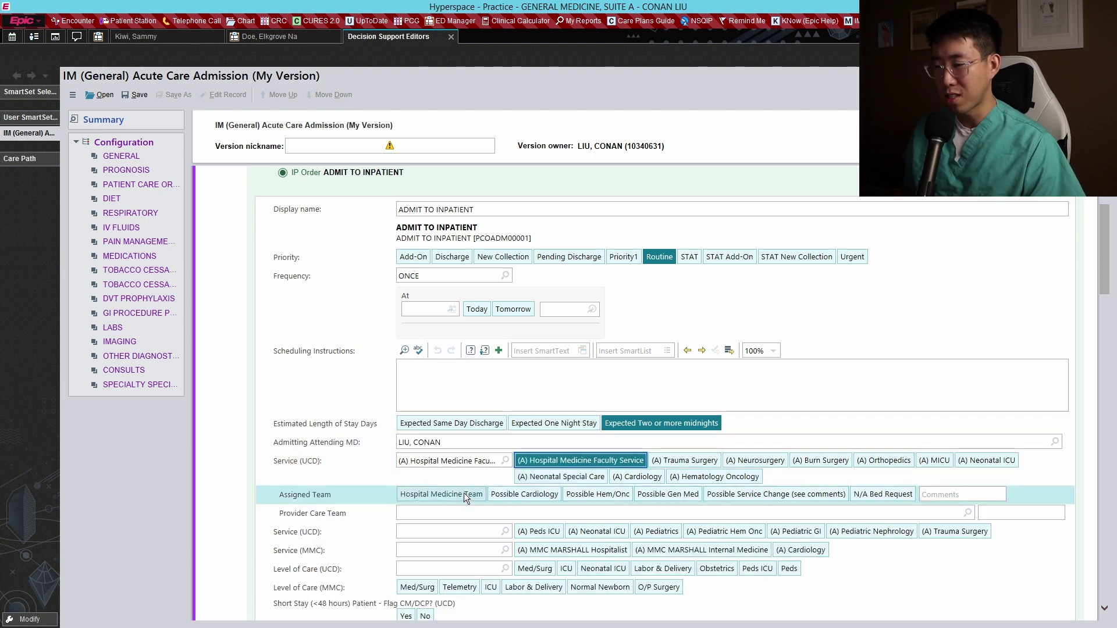
{"action": "left_click", "coordinate": [535, 568]}
{"action": "scroll", "coordinate": [542, 570], "scroll_direction": "down", "scroll_amount": 1}
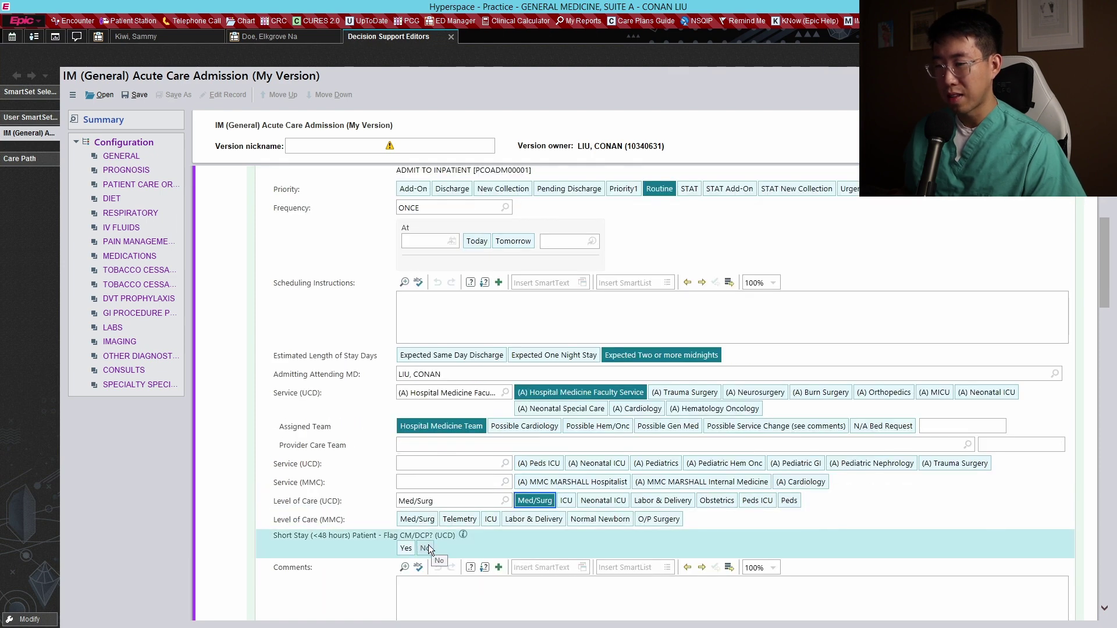
{"action": "left_click", "coordinate": [426, 548]}
{"action": "scroll", "coordinate": [368, 428], "scroll_direction": "down", "scroll_amount": 2}
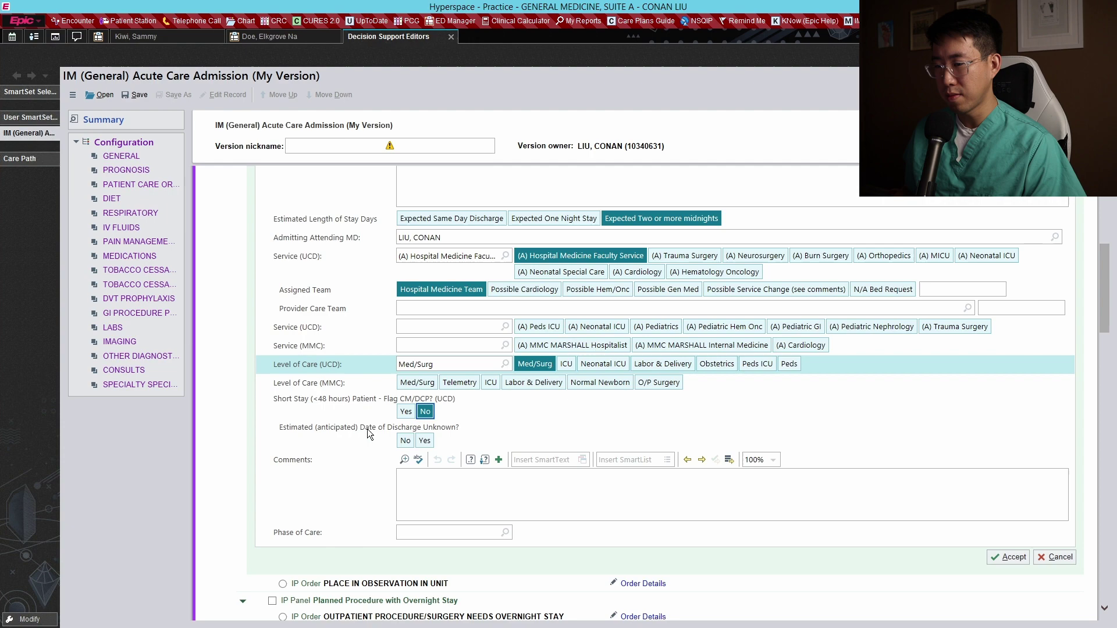
{"action": "key", "text": "alt+a"}
{"action": "left_click", "coordinate": [817, 384]}
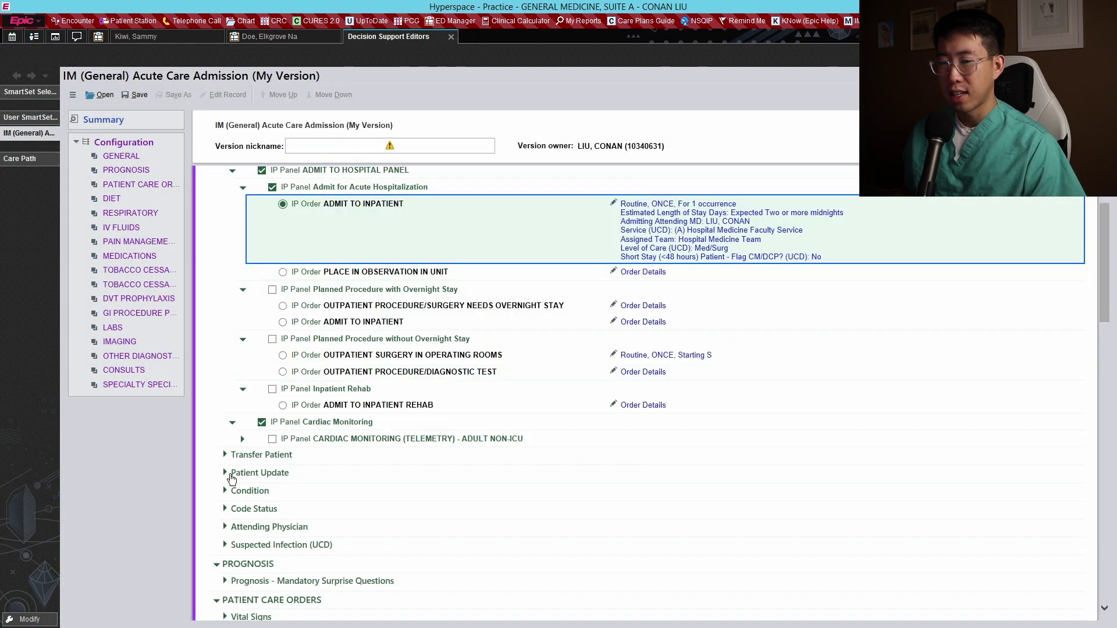
Default the Patient Condition order to Fair, keeping its display name.
{"action": "left_click", "coordinate": [227, 475]}
{"action": "left_click", "coordinate": [225, 508]}
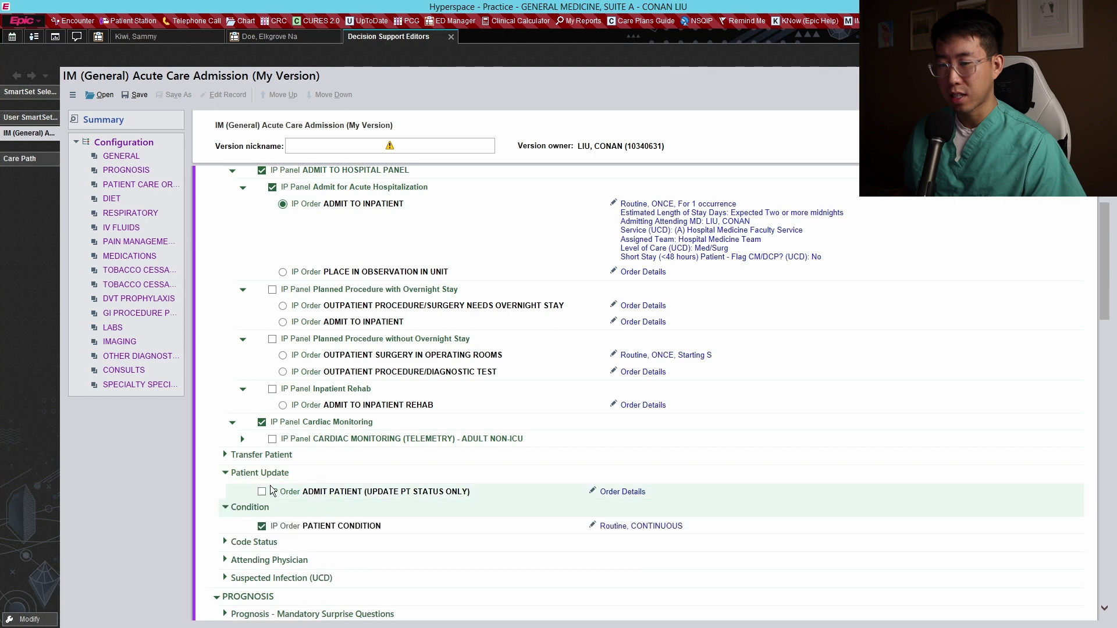
{"action": "left_click", "coordinate": [632, 526]}
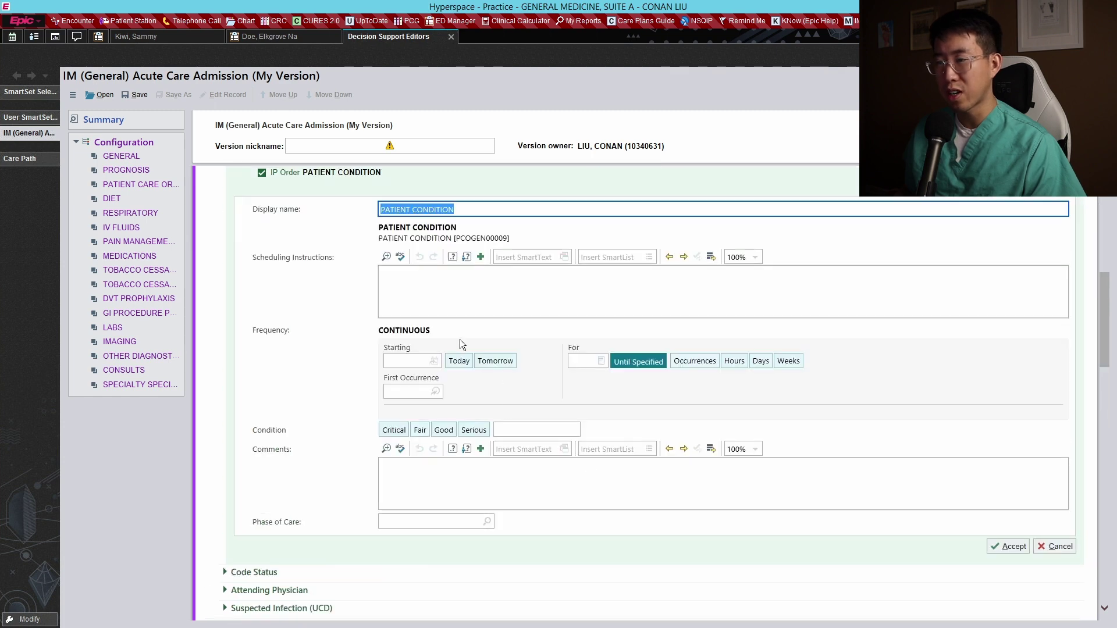
{"action": "scroll", "coordinate": [460, 407], "scroll_direction": "up", "scroll_amount": 1}
{"action": "left_click", "coordinate": [421, 496]}
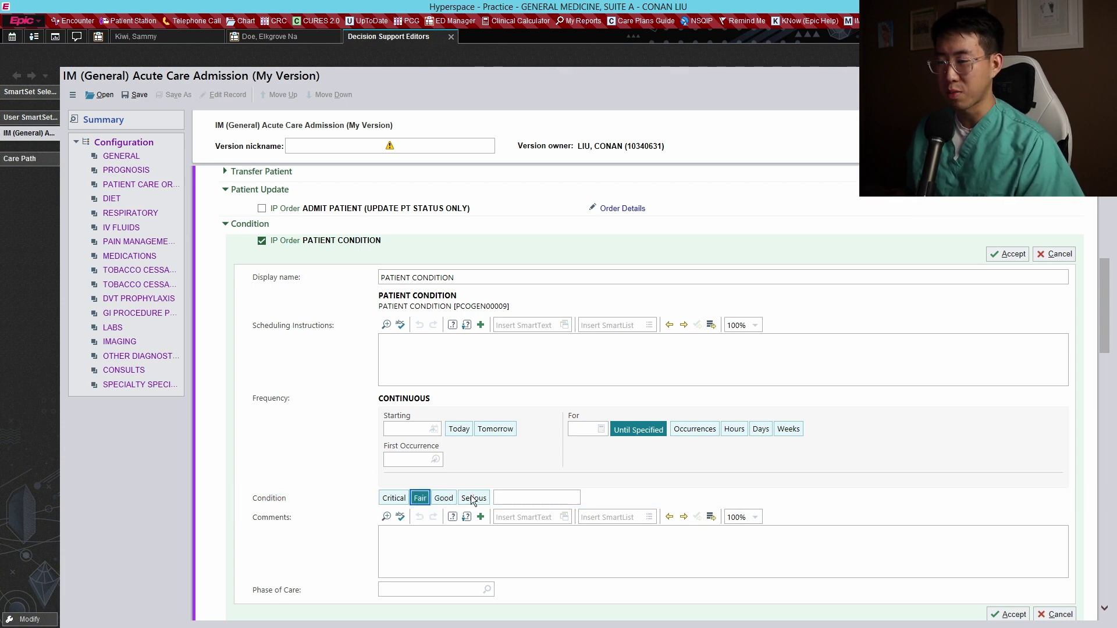
{"action": "key", "text": "alt+a"}
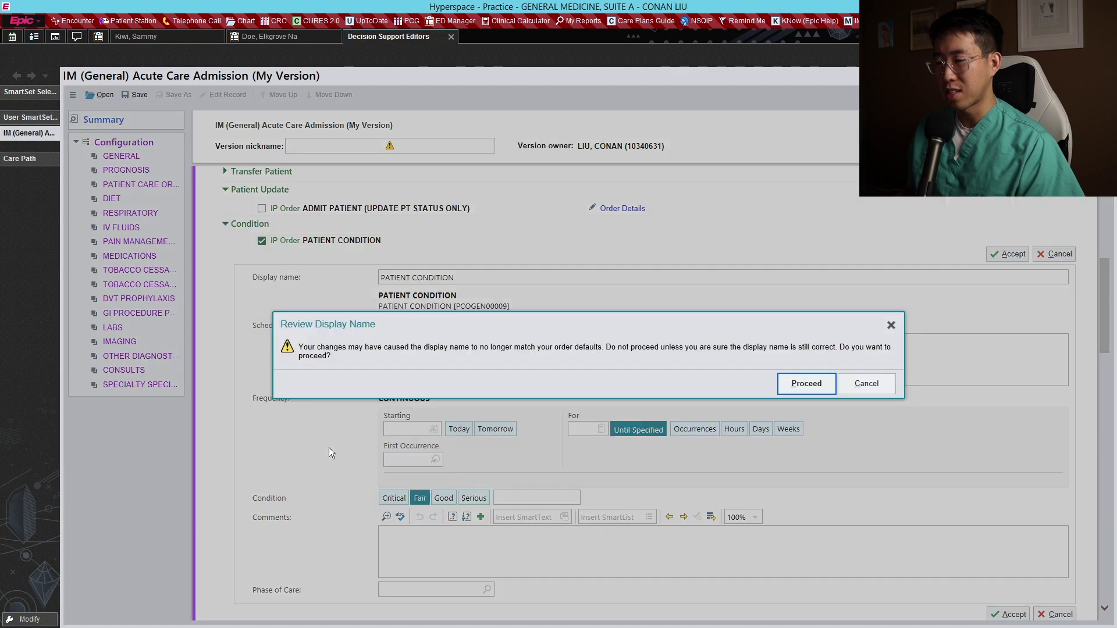
{"action": "left_click", "coordinate": [787, 384]}
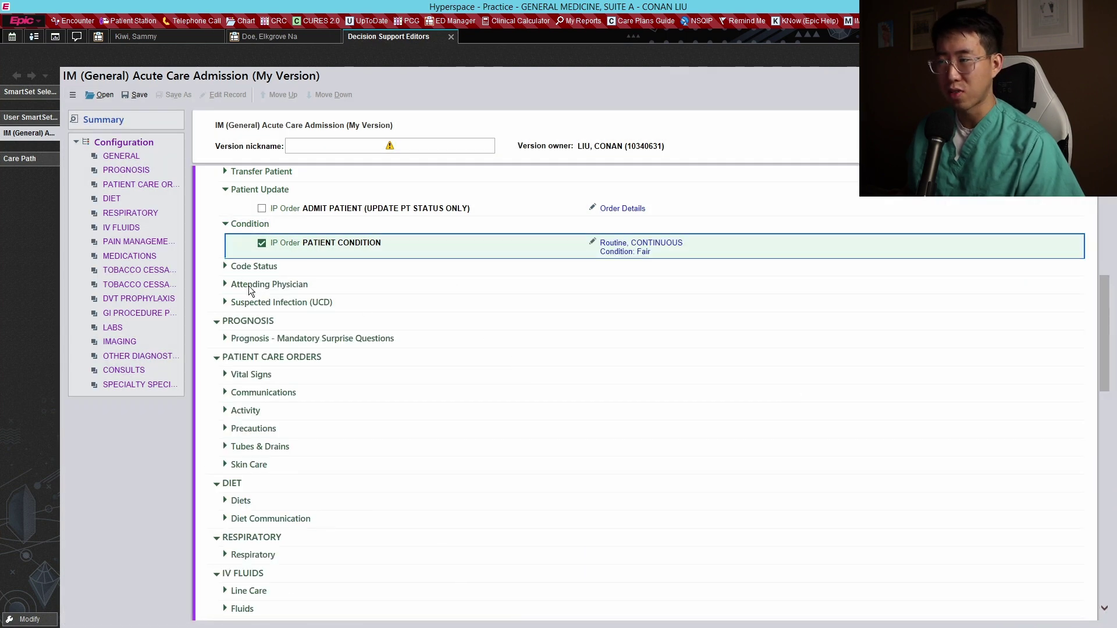
Replace the Physician Contact comments with the .floorcont paging SmartPhrase and accept.
{"action": "left_click", "coordinate": [226, 267]}
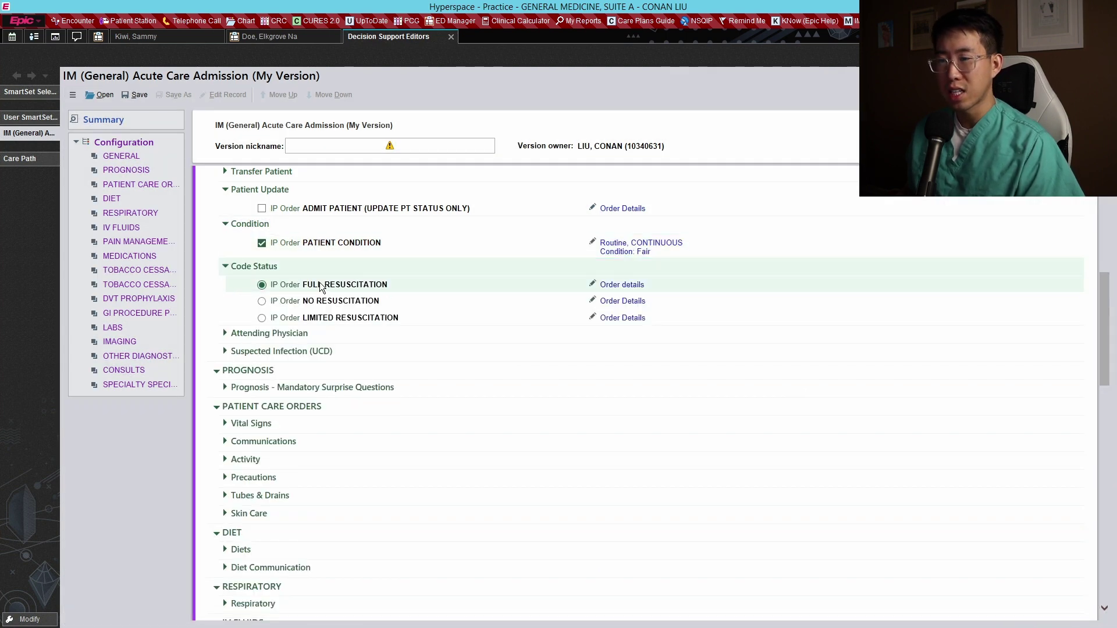
{"action": "left_click", "coordinate": [226, 333]}
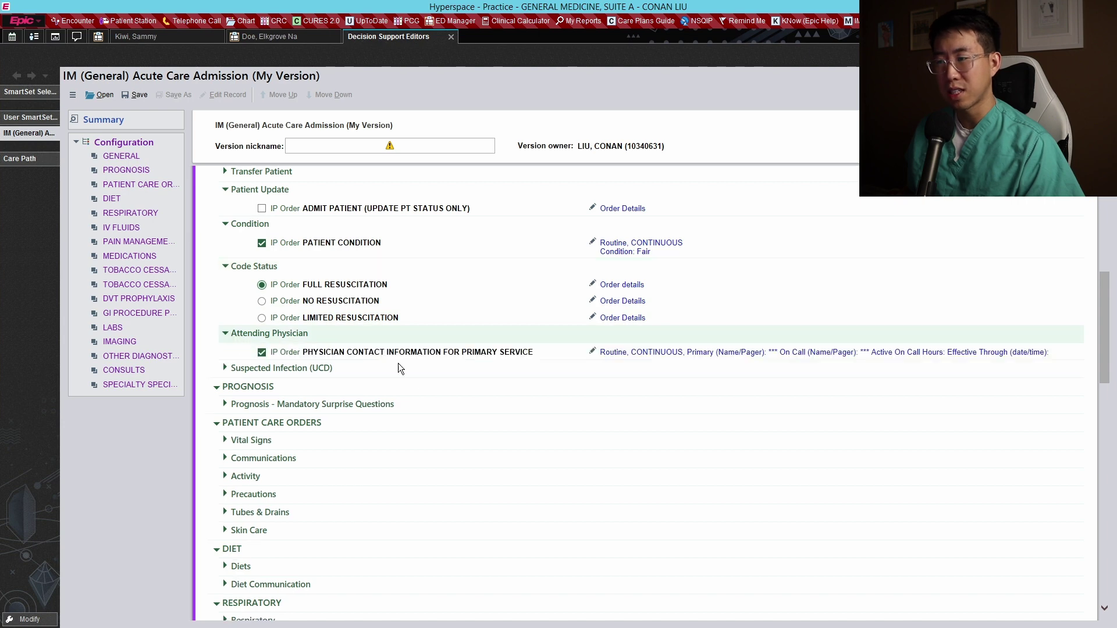
{"action": "left_click", "coordinate": [640, 352]}
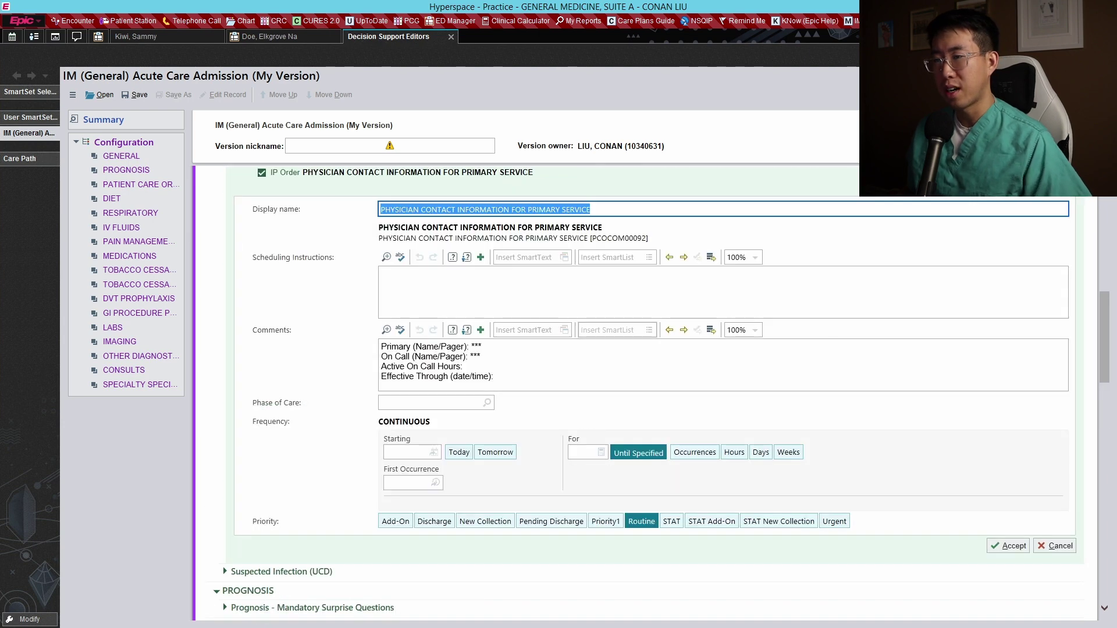
{"action": "left_click", "coordinate": [510, 376]}
{"action": "key", "text": "ctrl+a"}
{"action": "type", "text": ".floorcont"}
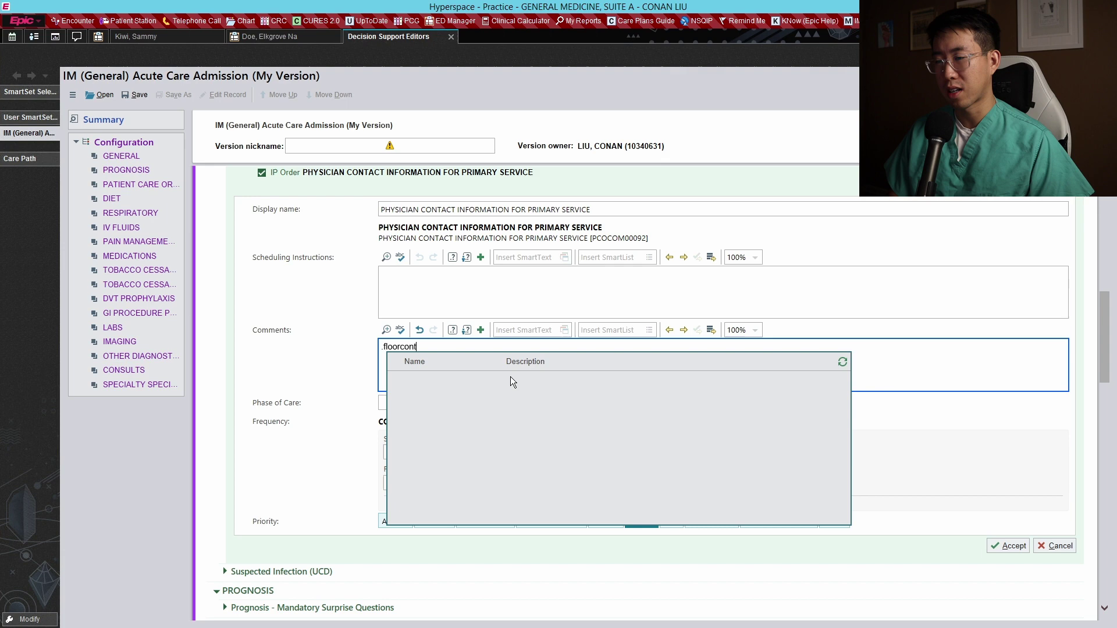
{"action": "key", "text": "Return"}
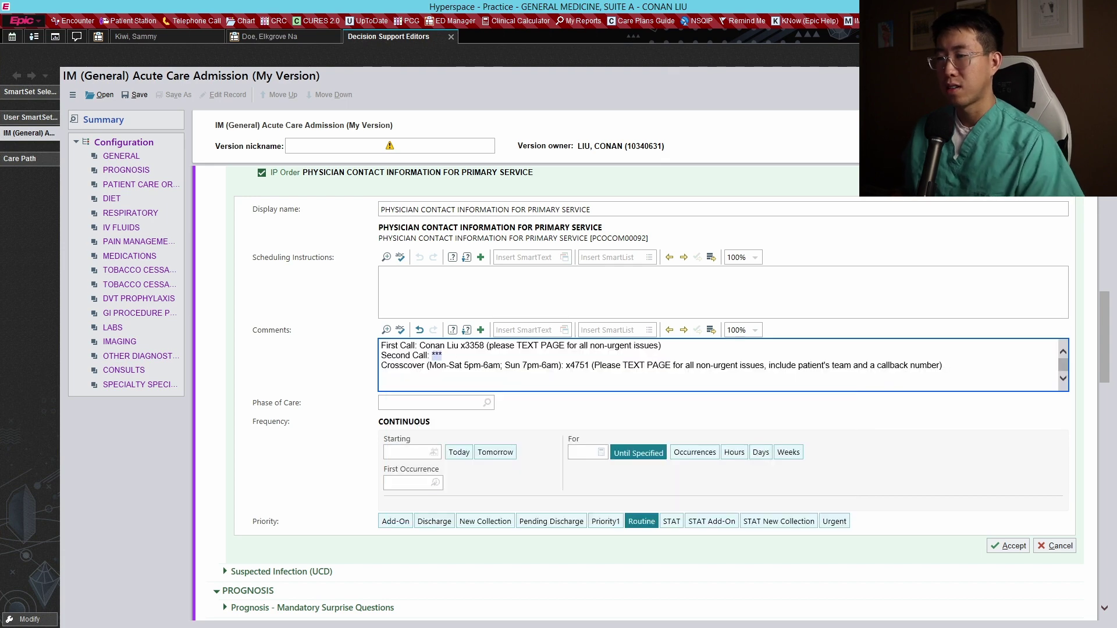
{"action": "key", "text": "alt+a"}
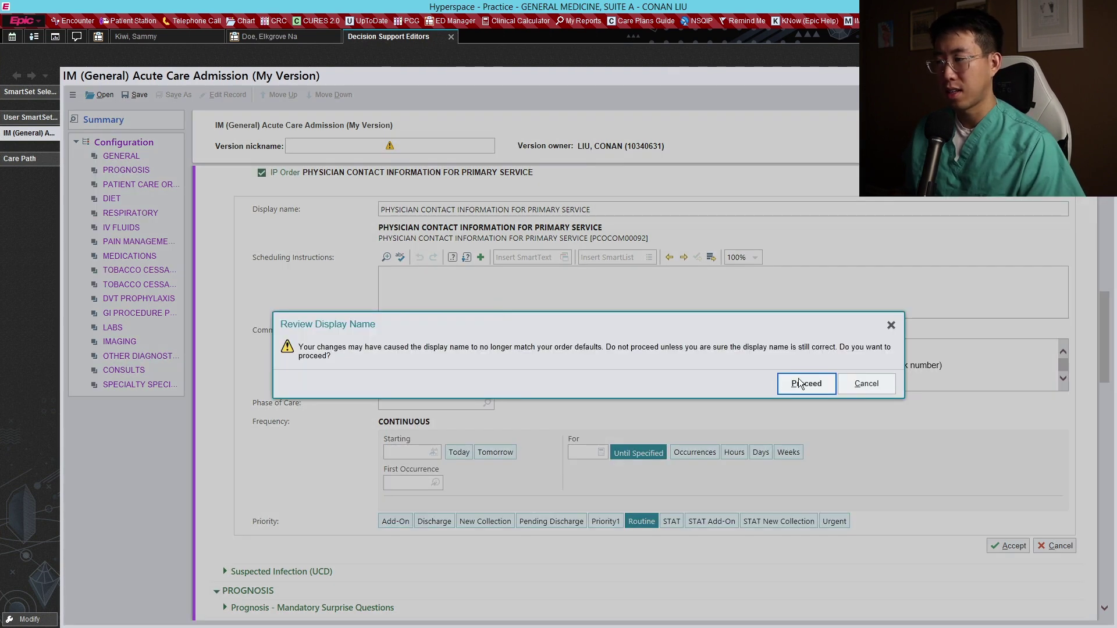
{"action": "left_click", "coordinate": [805, 383]}
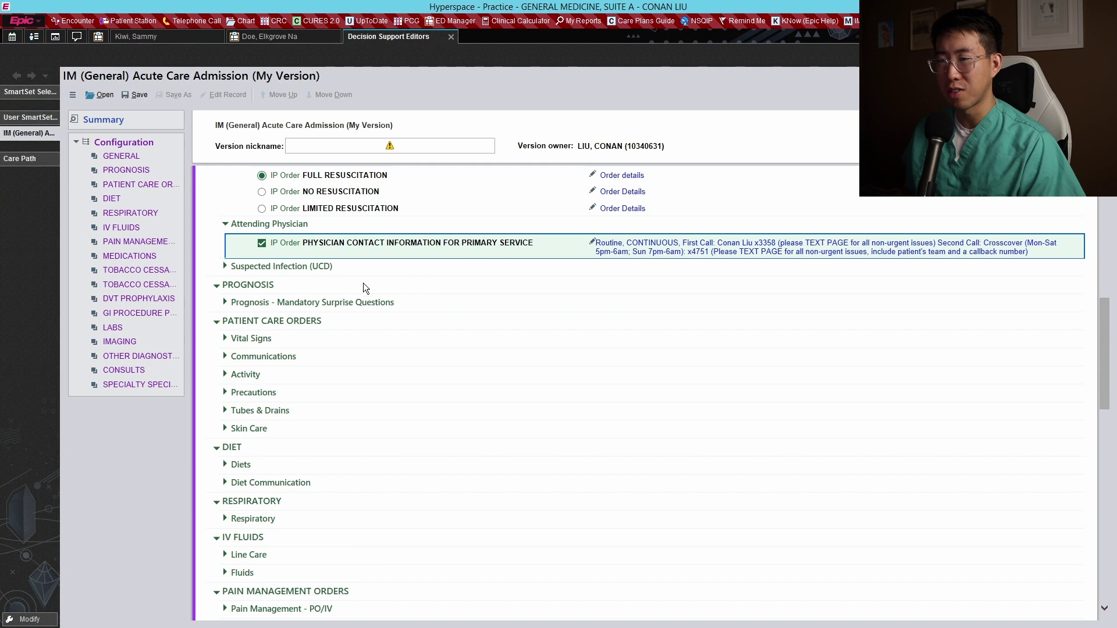
Set the VITAL SIGNS order default to every 6 hours (Q6H).
{"action": "left_click", "coordinate": [224, 338]}
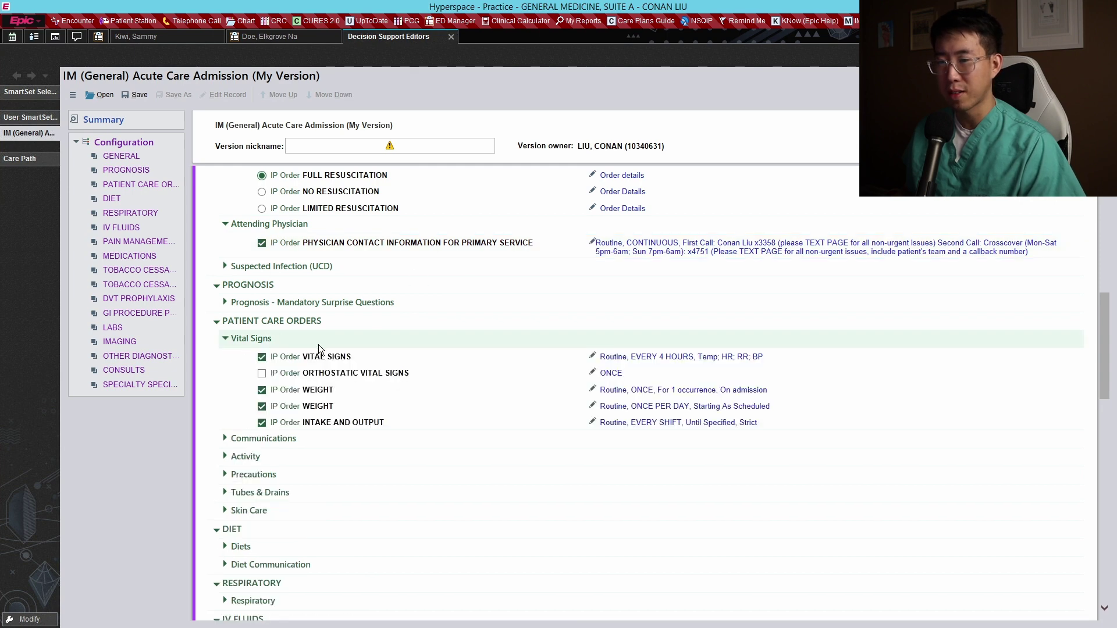
{"action": "left_click", "coordinate": [635, 352]}
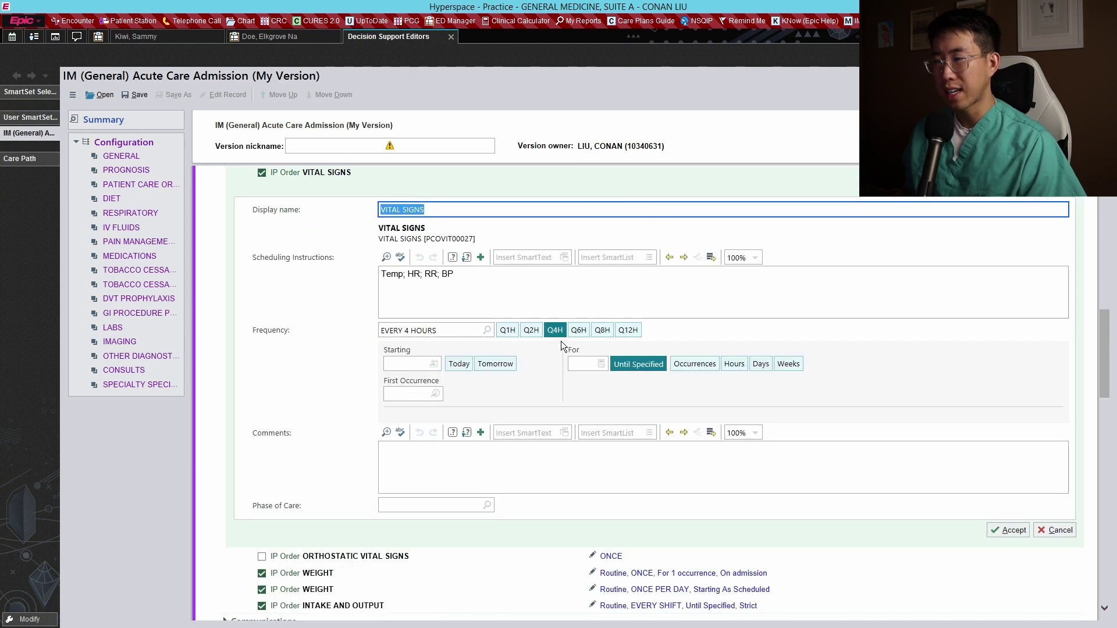
{"action": "key", "text": "alt+a"}
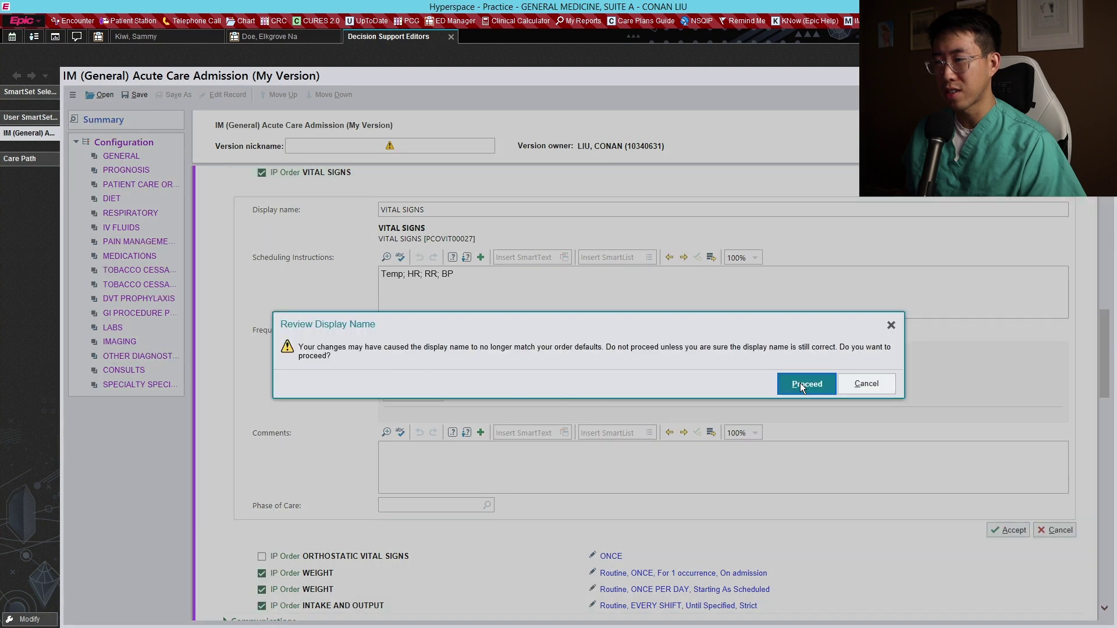
{"action": "left_click", "coordinate": [801, 384]}
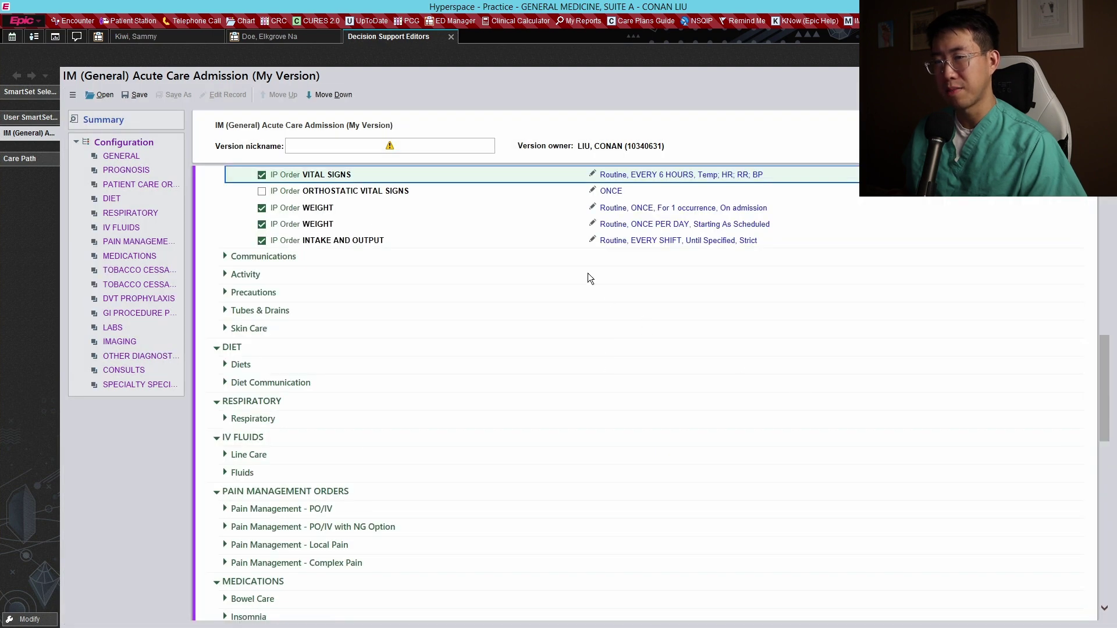
Uncheck the daily WEIGHT order and preselect MAY TRANSPORT WITHOUT TELEMETRY.
{"action": "left_click", "coordinate": [261, 224]}
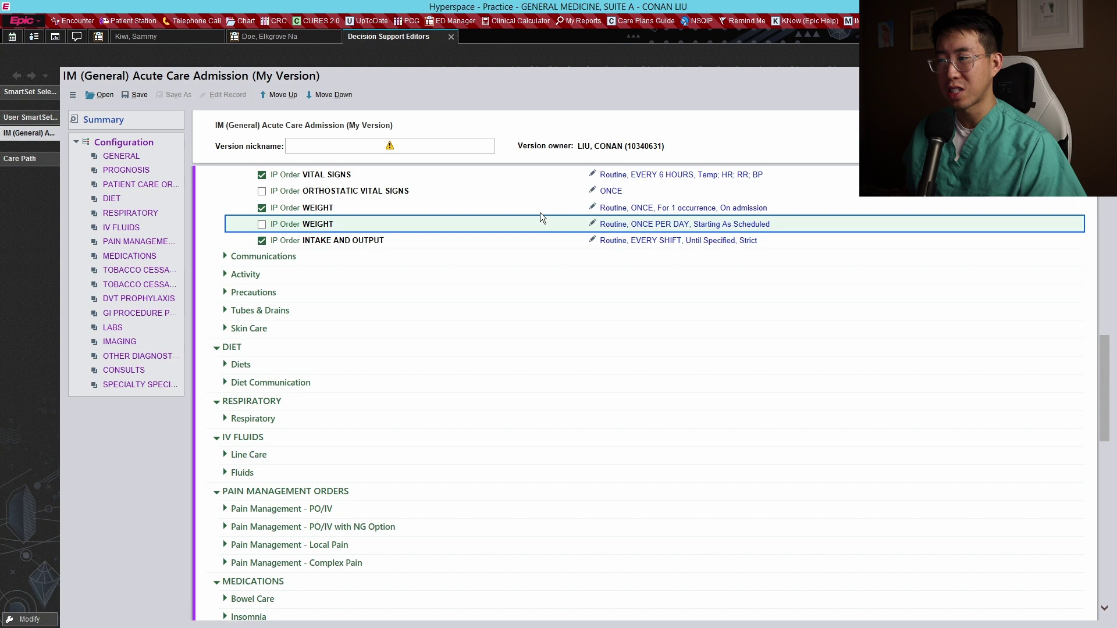
{"action": "left_click", "coordinate": [225, 258]}
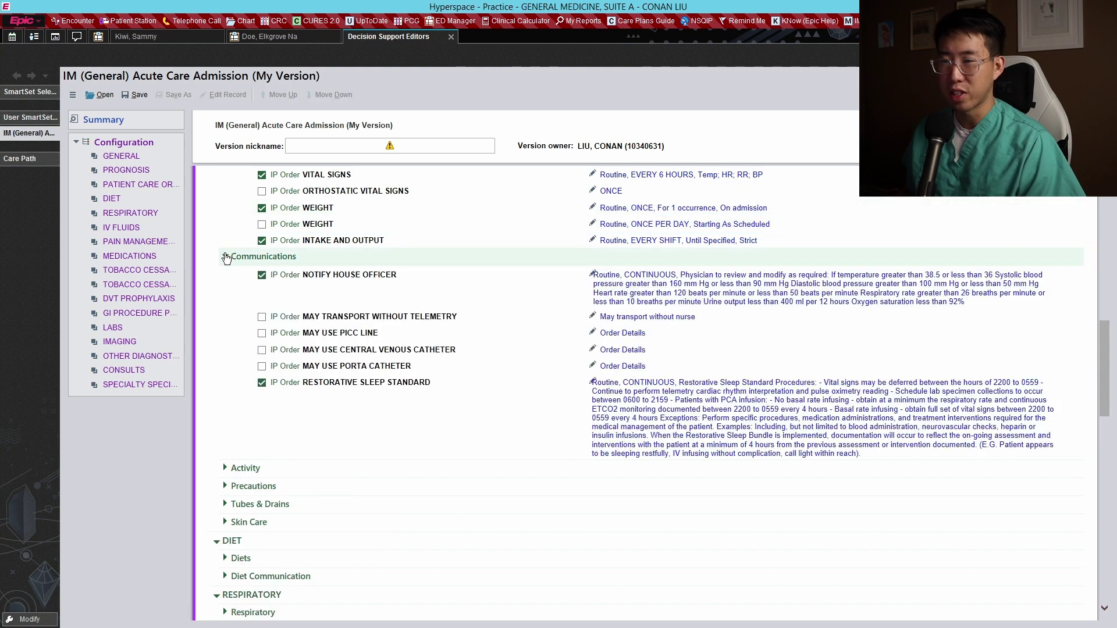
{"action": "left_click", "coordinate": [261, 317]}
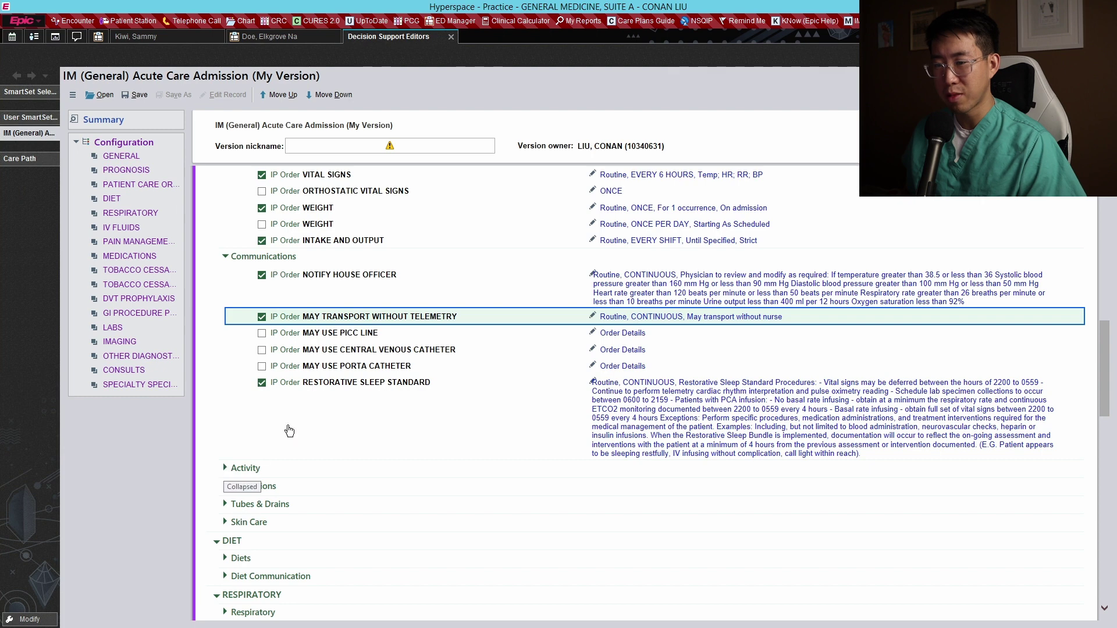
{"action": "left_click", "coordinate": [225, 468]}
{"action": "scroll", "coordinate": [275, 442], "scroll_direction": "down", "scroll_amount": 3}
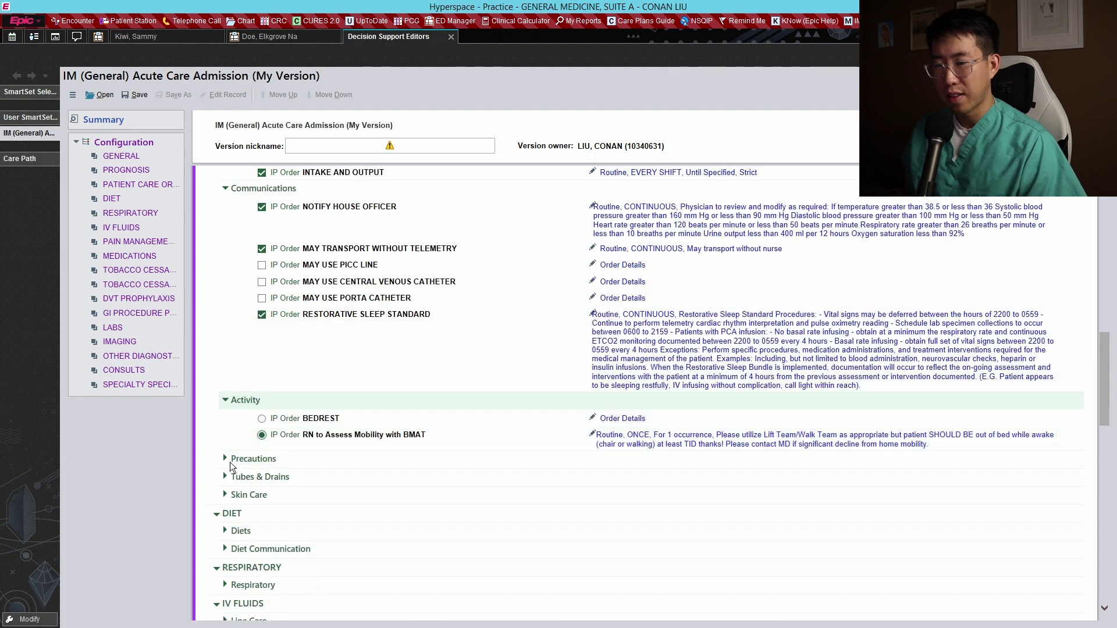
Set the Precautions order to No risk precautions and accept the change.
{"action": "left_click", "coordinate": [226, 460]}
{"action": "left_click", "coordinate": [611, 476]}
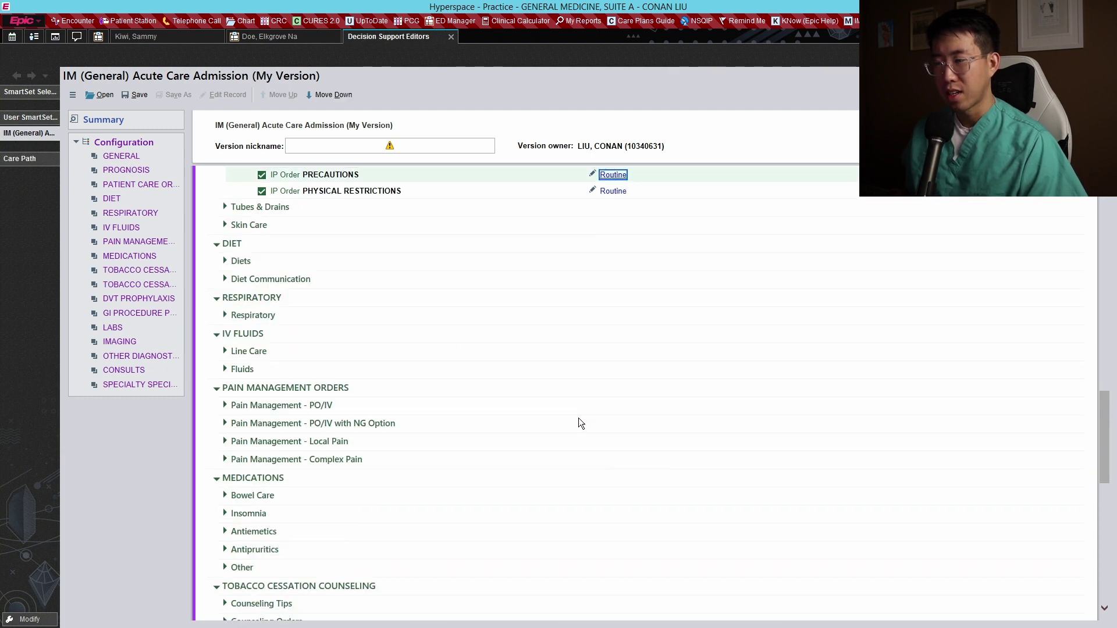
{"action": "left_click", "coordinate": [491, 294]}
{"action": "type", "text": "no"}
{"action": "key", "text": "Return"}
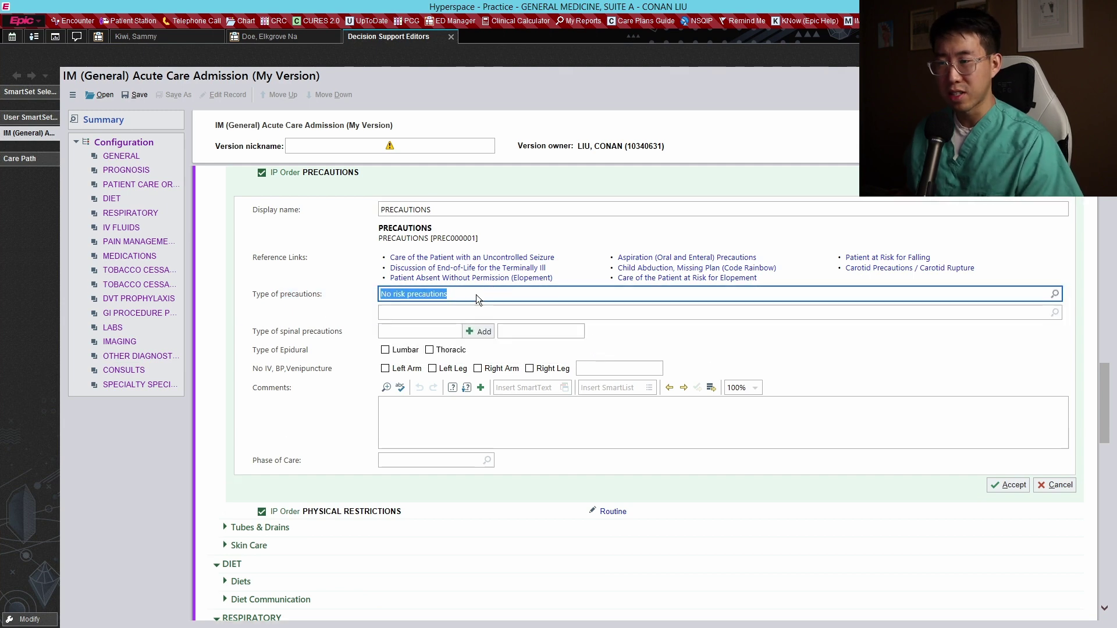
{"action": "left_click", "coordinate": [335, 410]}
{"action": "left_click", "coordinate": [806, 383]}
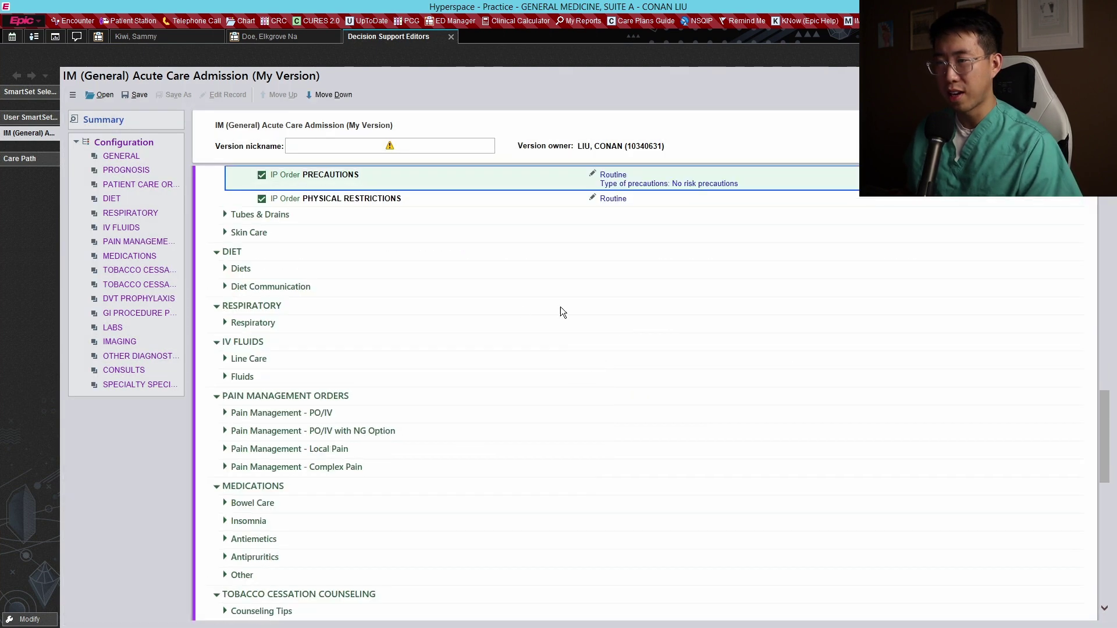
Drop Physical Restrictions and make Regular Diet the default diet.
{"action": "left_click", "coordinate": [262, 199]}
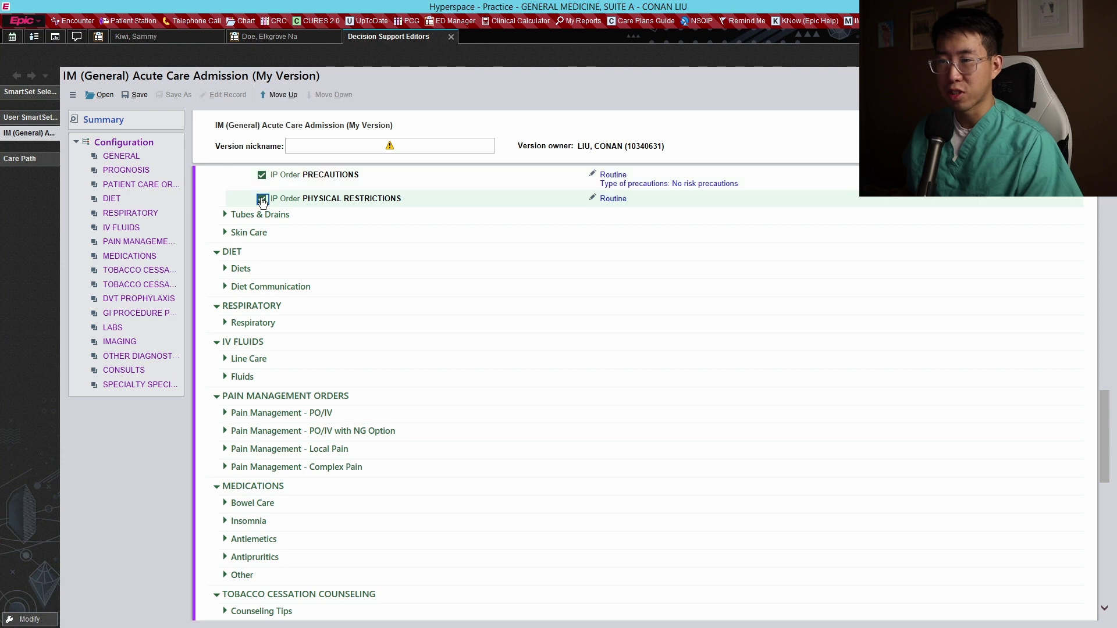
{"action": "left_click", "coordinate": [226, 215]}
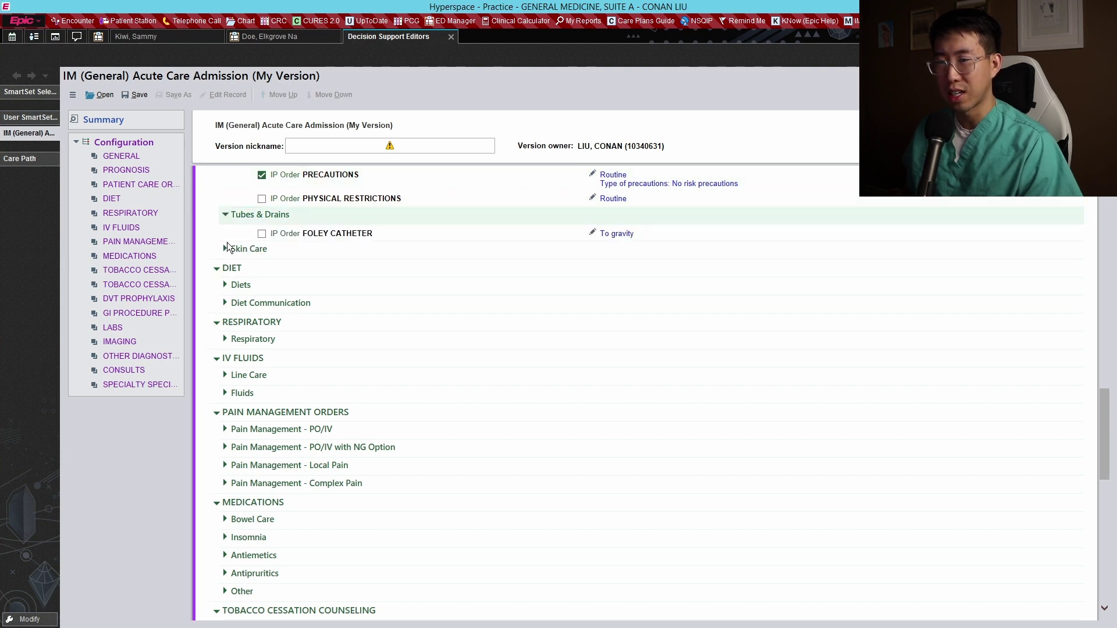
{"action": "left_click", "coordinate": [226, 248]}
{"action": "left_click", "coordinate": [226, 318]}
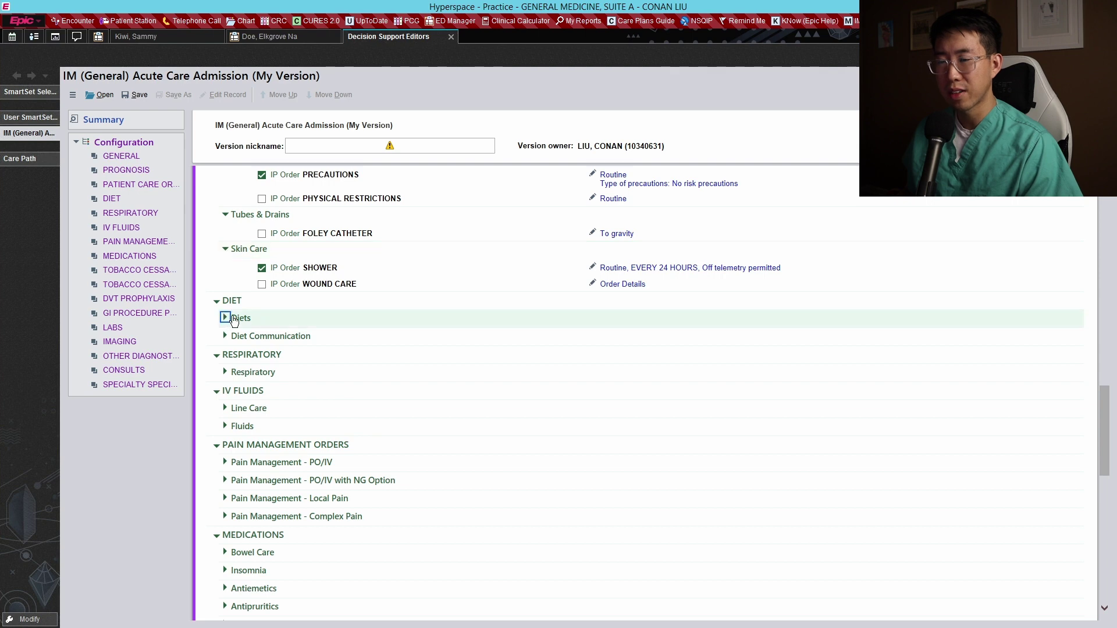
{"action": "left_click", "coordinate": [260, 336]}
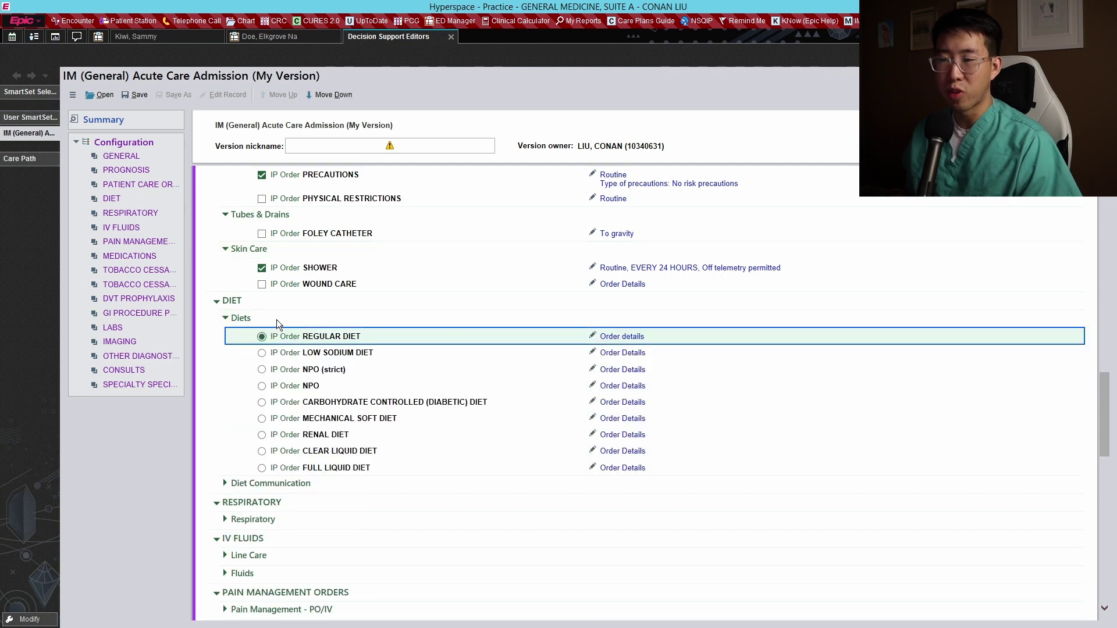
{"action": "scroll", "coordinate": [216, 360], "scroll_direction": "down", "scroll_amount": 2}
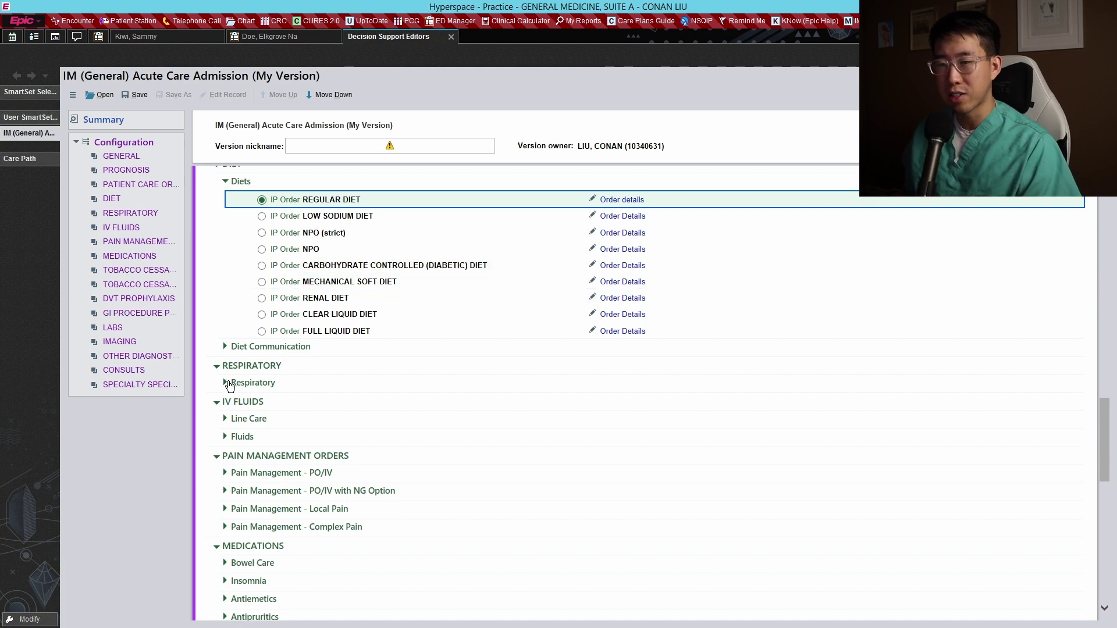
Preselect Pulse Oximetry and Oxygen Therapy among the Respiratory orders.
{"action": "left_click", "coordinate": [225, 383]}
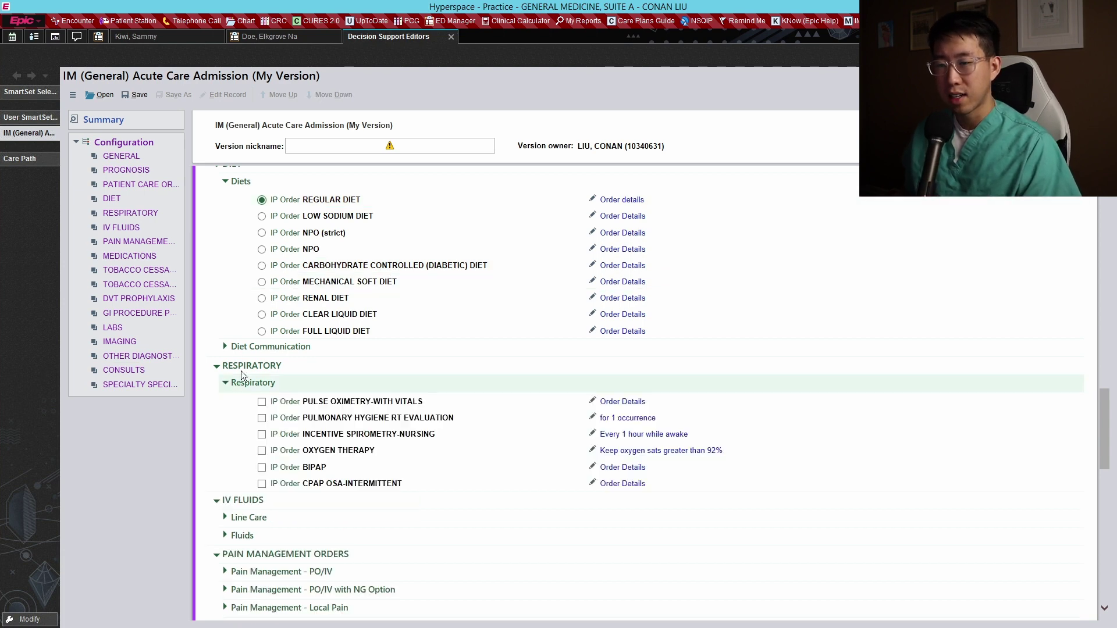
{"action": "left_click", "coordinate": [263, 402]}
{"action": "scroll", "coordinate": [288, 383], "scroll_direction": "down", "scroll_amount": 1}
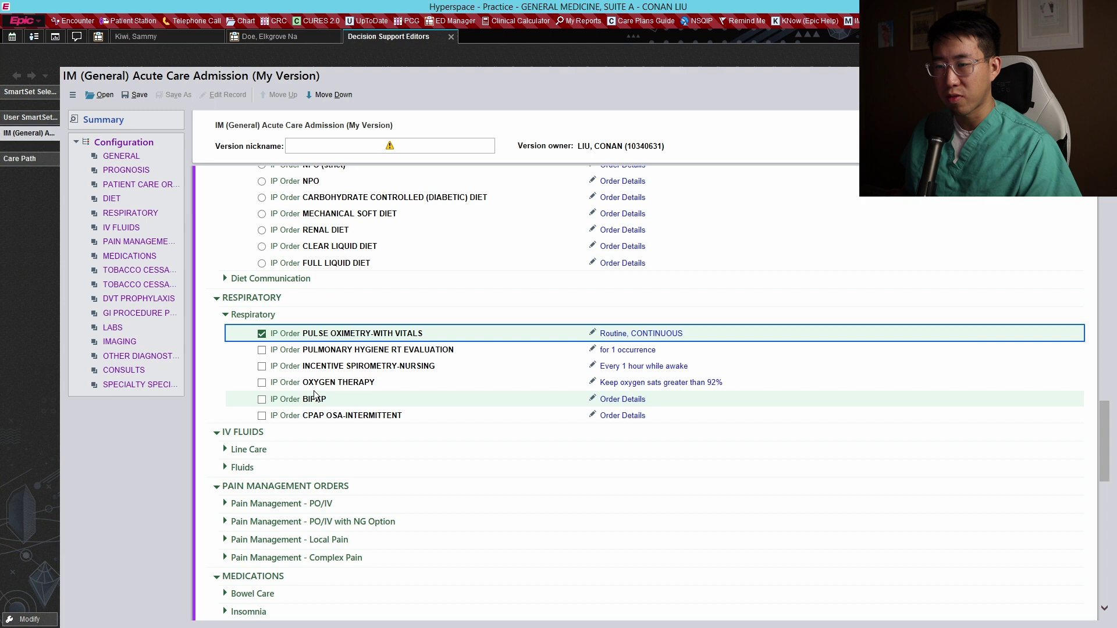
{"action": "left_click", "coordinate": [262, 383]}
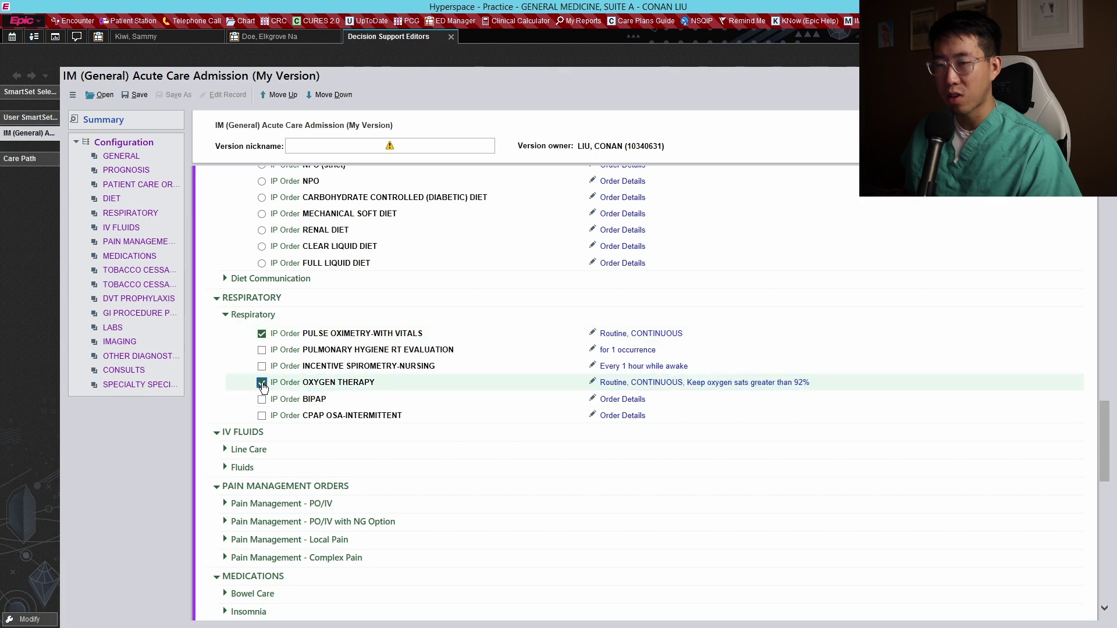
Change the Oxygen Therapy comment to 'Titrate to goal O2 sat >90%' and save.
{"action": "left_click", "coordinate": [648, 383]}
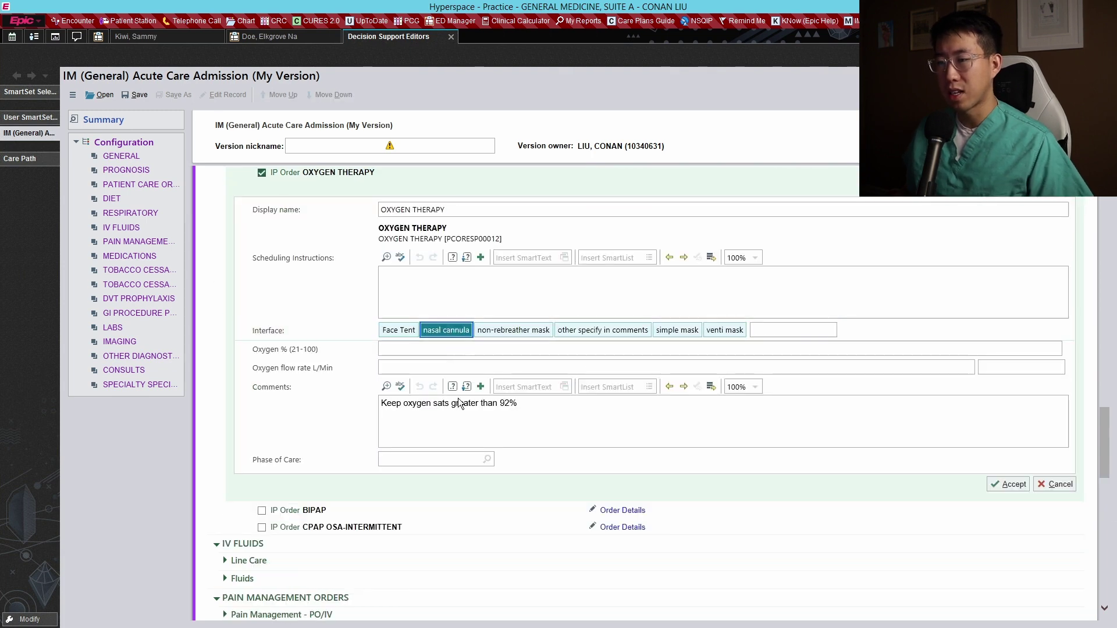
{"action": "left_click_drag", "start_coordinate": [480, 403], "coordinate": [302, 404]}
{"action": "type", "text": "Titra"}
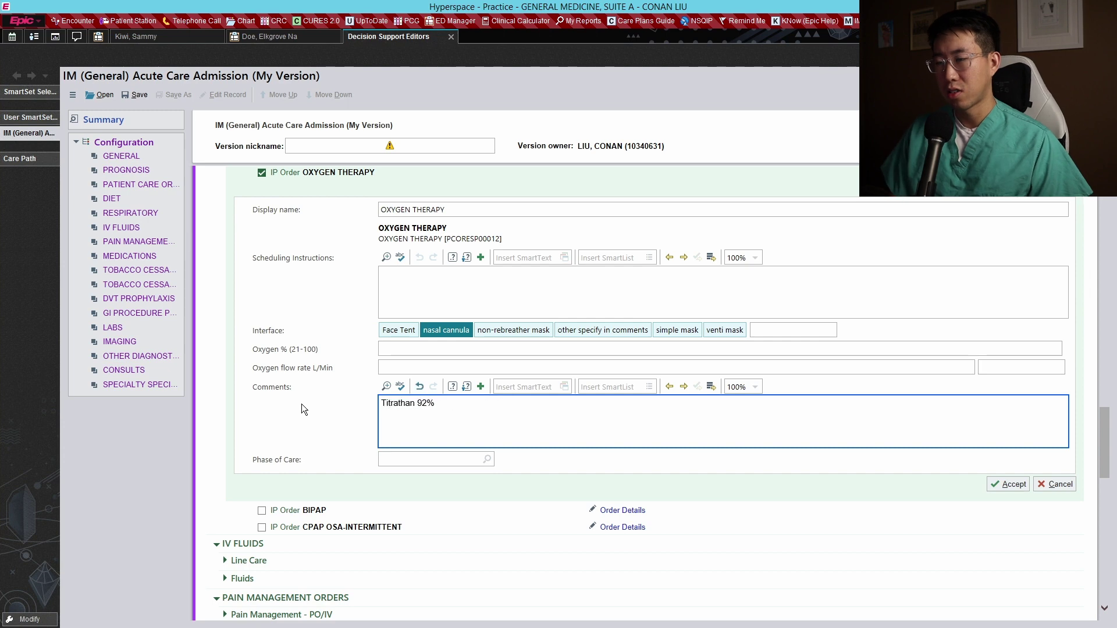
{"action": "type", "text": "te to goal O2 sat "}
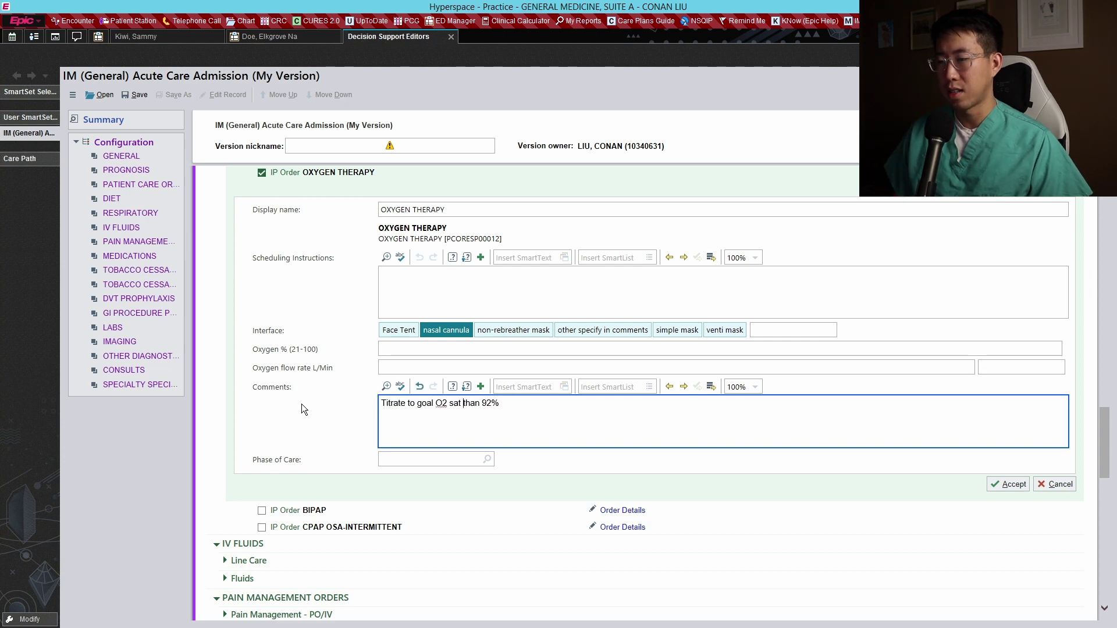
{"action": "type", "text": ">90%"}
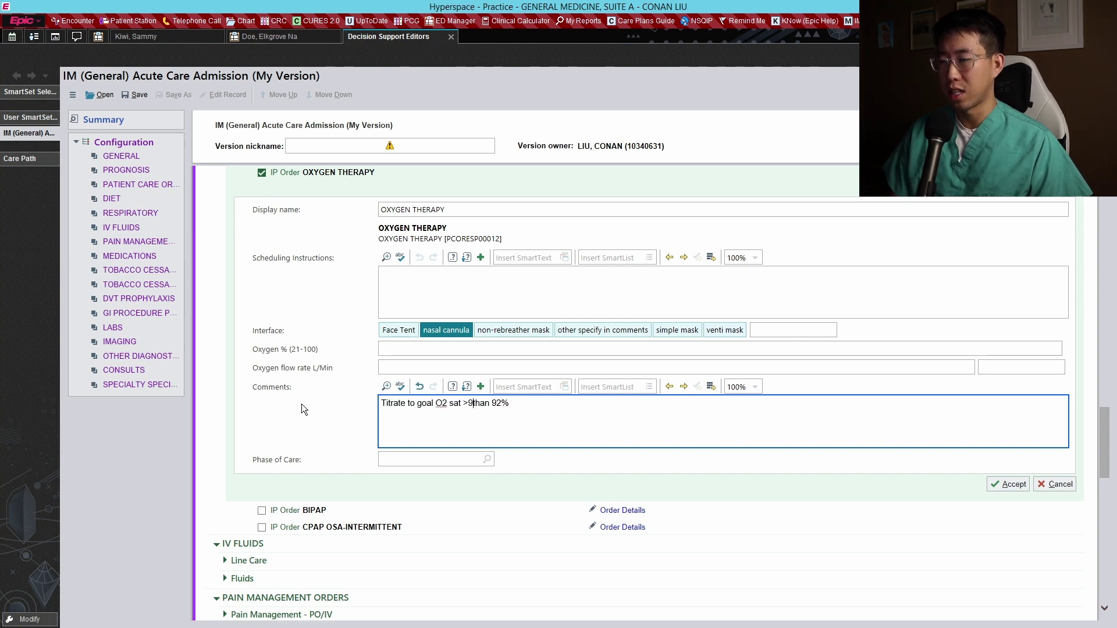
{"action": "key", "text": "shift+End"}
{"action": "key", "text": "Delete"}
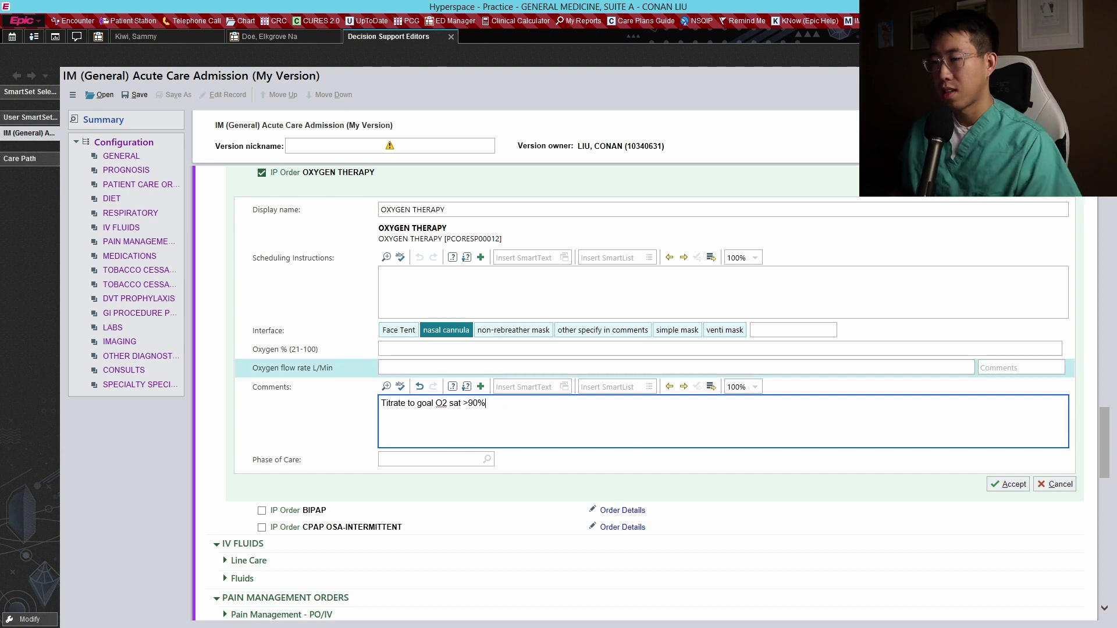
{"action": "left_click", "coordinate": [1022, 480]}
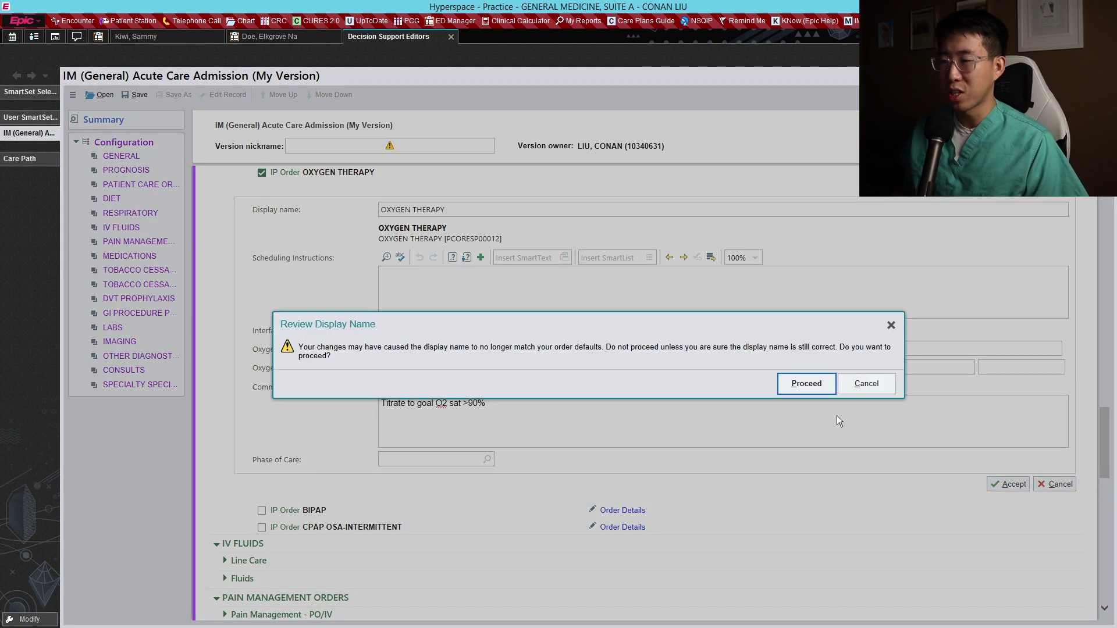
{"action": "left_click", "coordinate": [820, 386]}
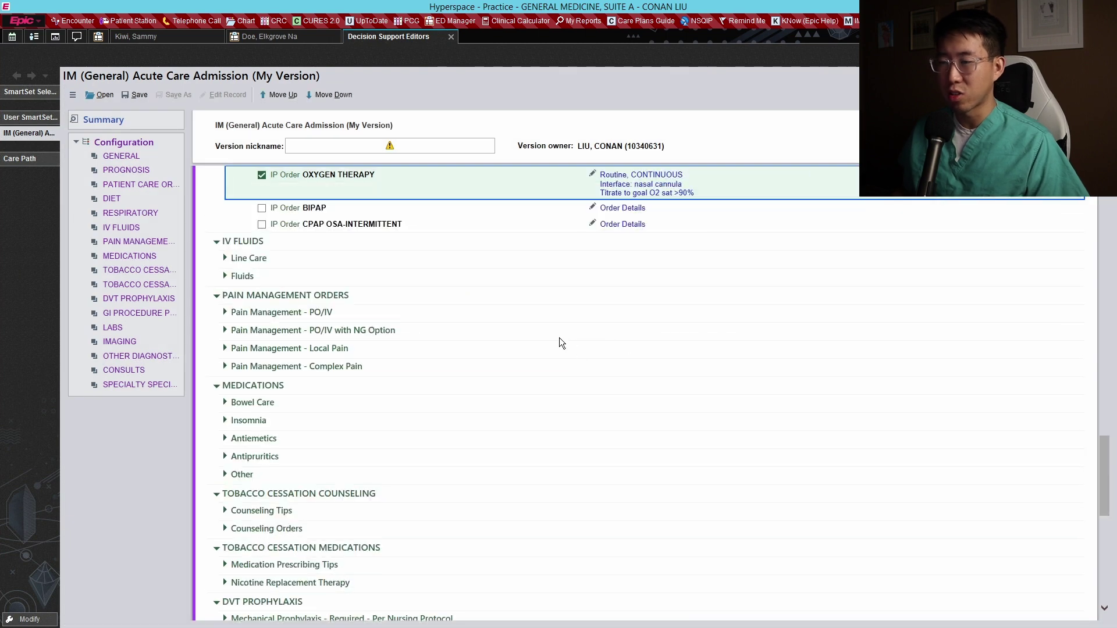
Preselect the Normal Renal Function pain panel with Acetaminophen Tablet 650 mg PRN.
{"action": "left_click", "coordinate": [225, 257]}
{"action": "left_click", "coordinate": [226, 293]}
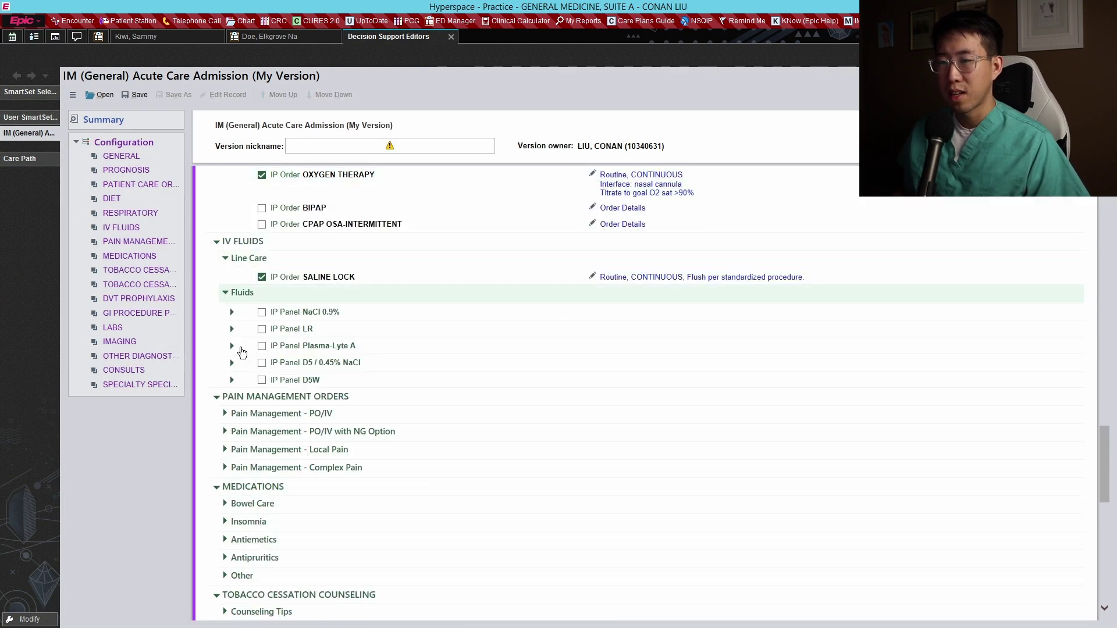
{"action": "left_click", "coordinate": [226, 414]}
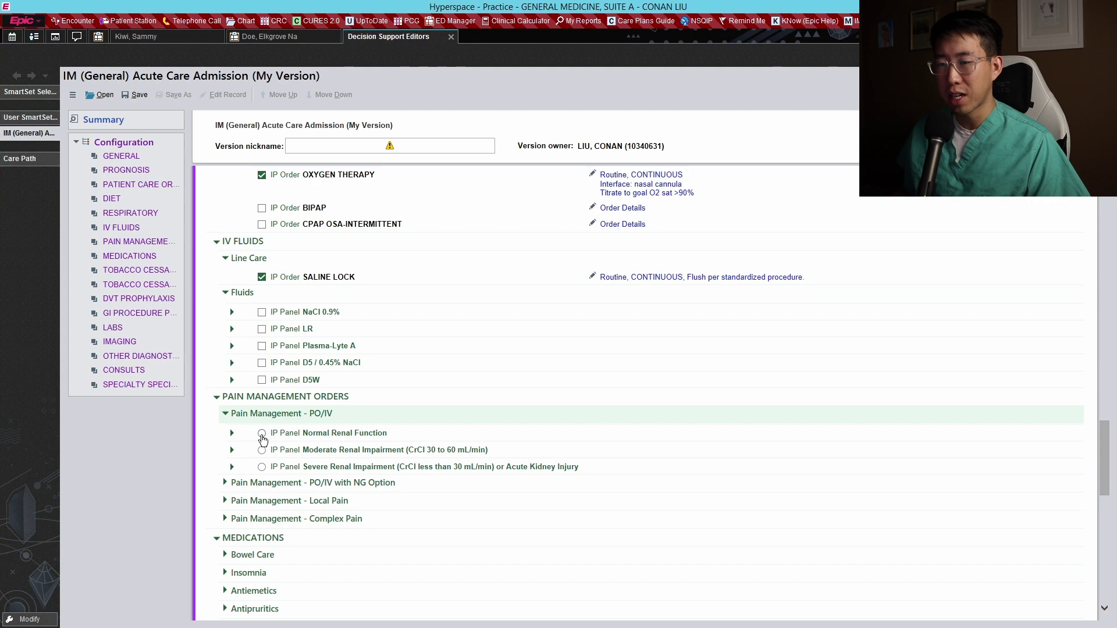
{"action": "left_click", "coordinate": [262, 434]}
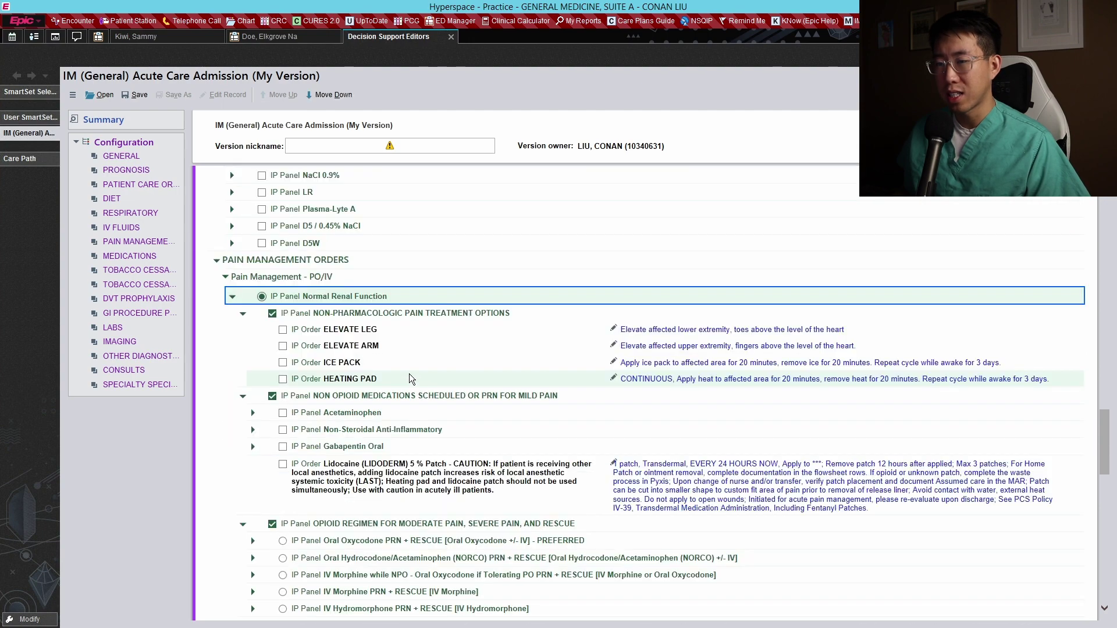
{"action": "scroll", "coordinate": [410, 377], "scroll_direction": "down", "scroll_amount": 2}
{"action": "left_click", "coordinate": [283, 278]}
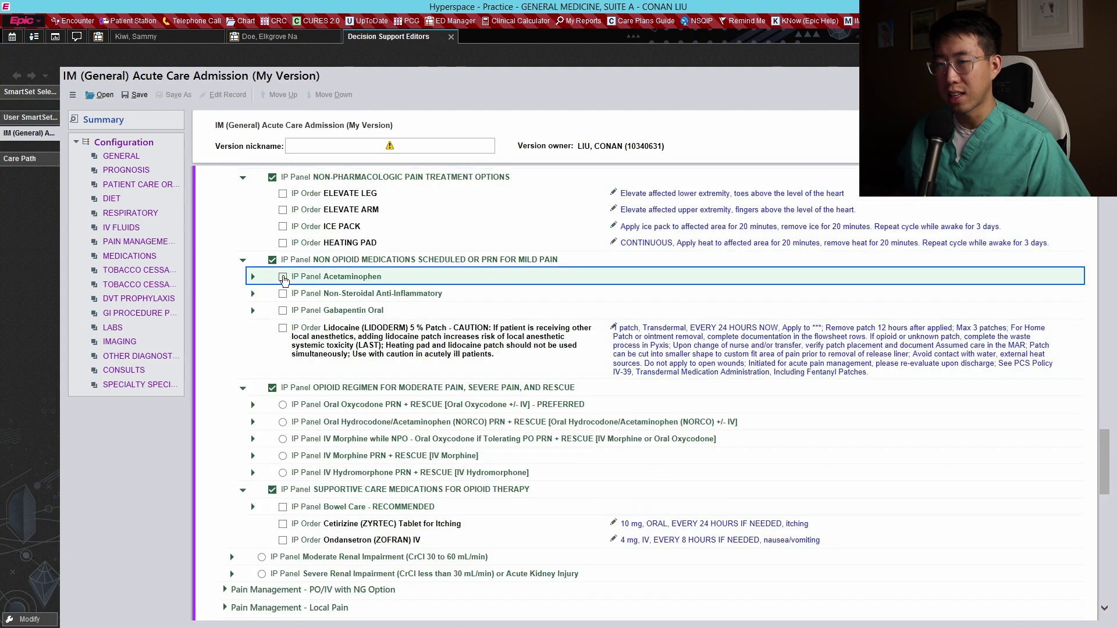
{"action": "left_click", "coordinate": [283, 278]}
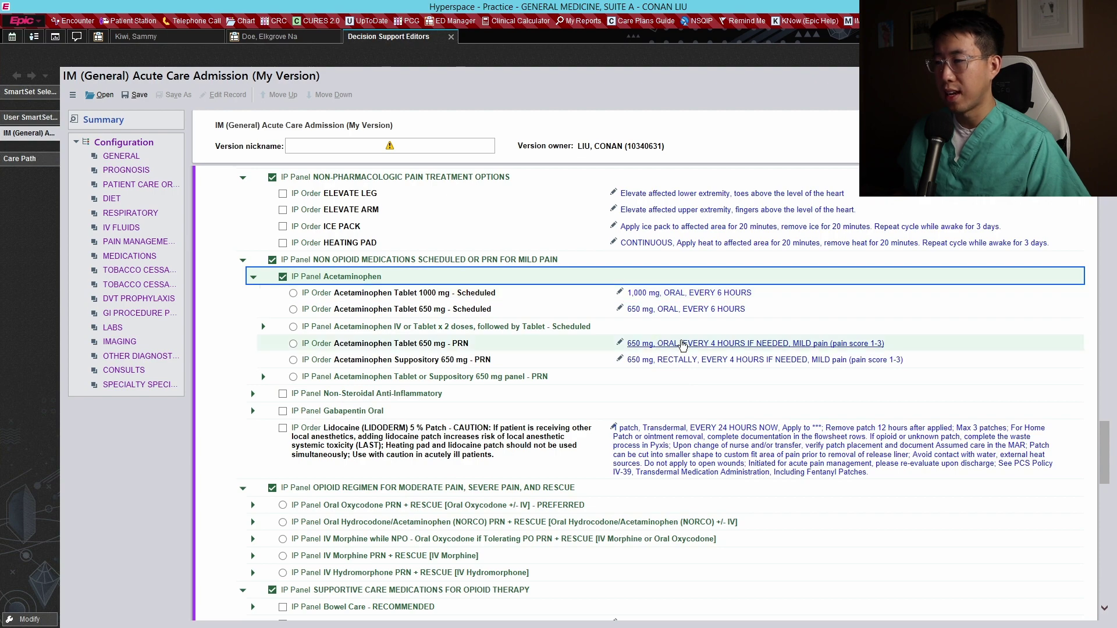
{"action": "left_click", "coordinate": [293, 344]}
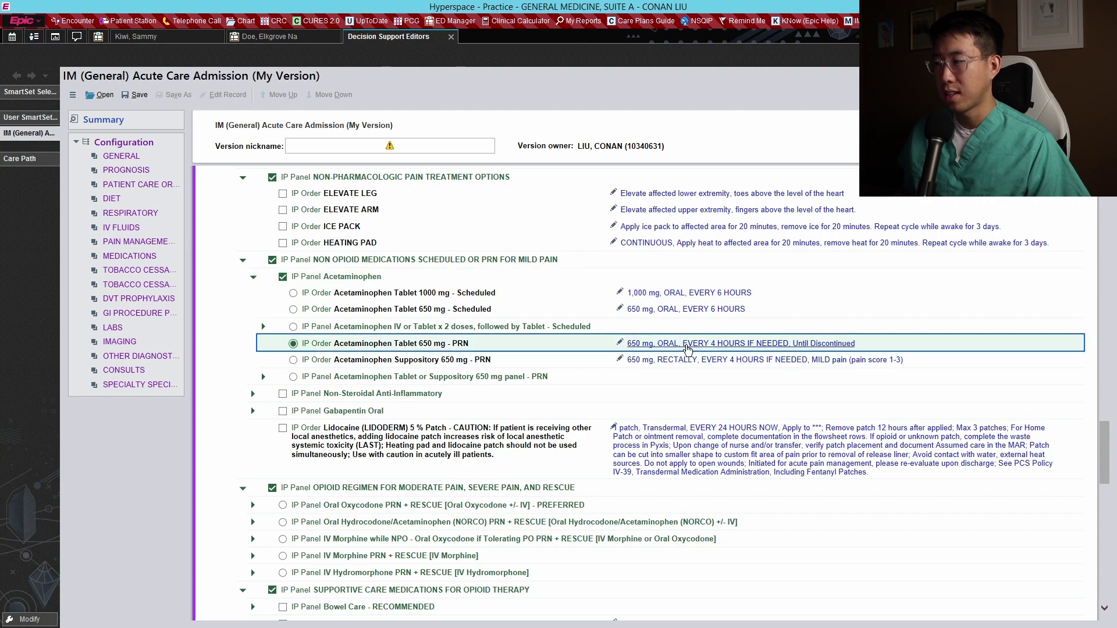
{"action": "scroll", "coordinate": [701, 345], "scroll_direction": "down", "scroll_amount": 8}
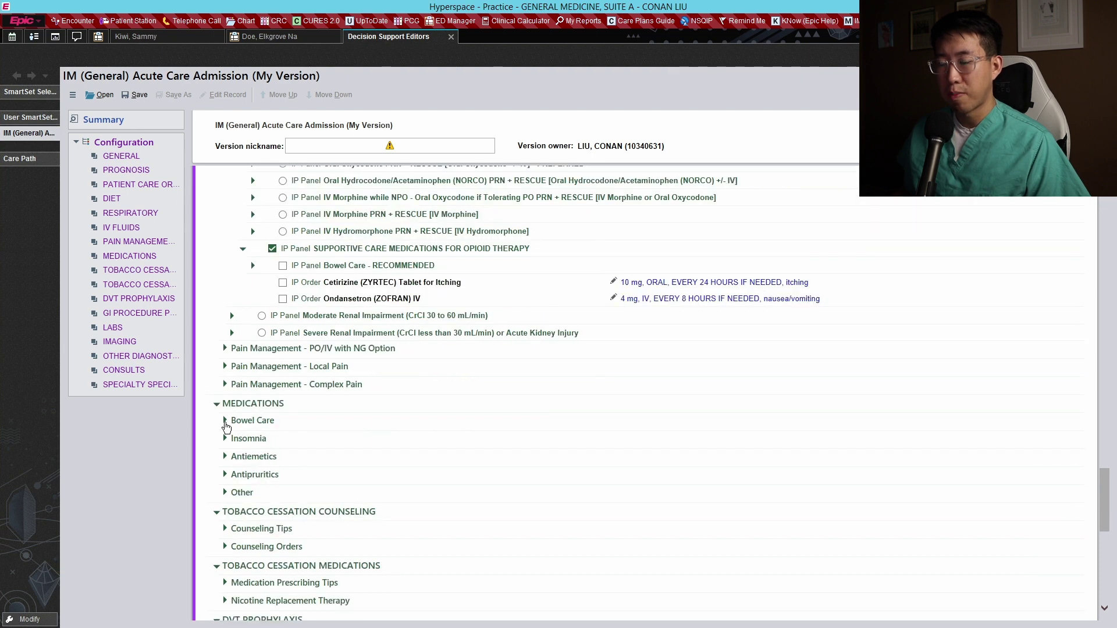
Uncheck Ondansetron and Prochlorperazine IV under Antiemetics, with Insomnia shown.
{"action": "left_click", "coordinate": [226, 439]}
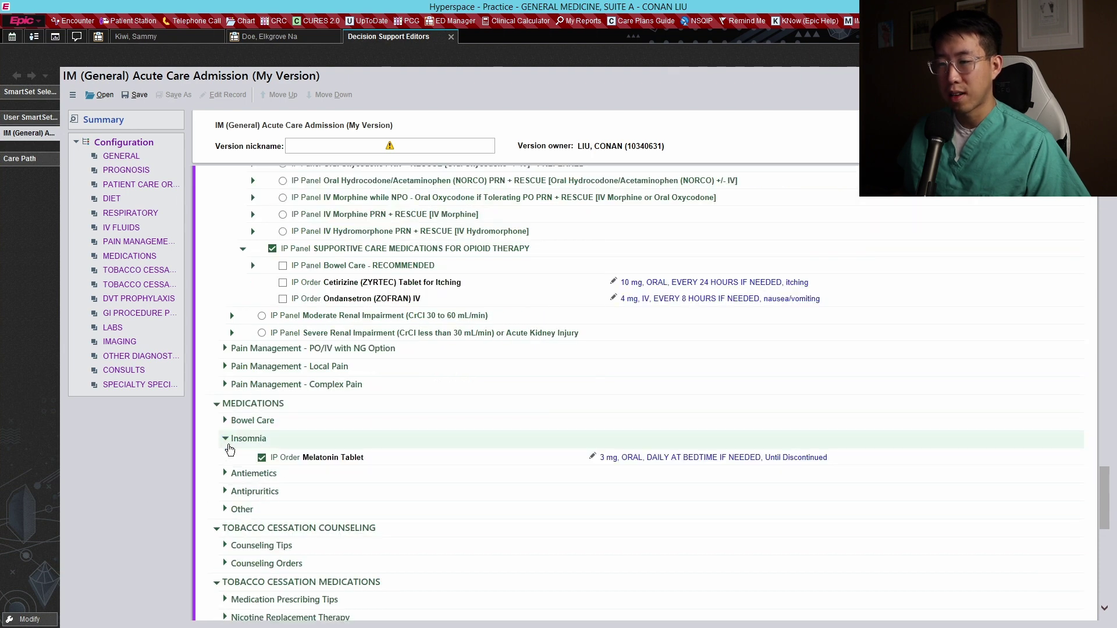
{"action": "left_click", "coordinate": [225, 473]}
{"action": "scroll", "coordinate": [317, 409], "scroll_direction": "down", "scroll_amount": 2}
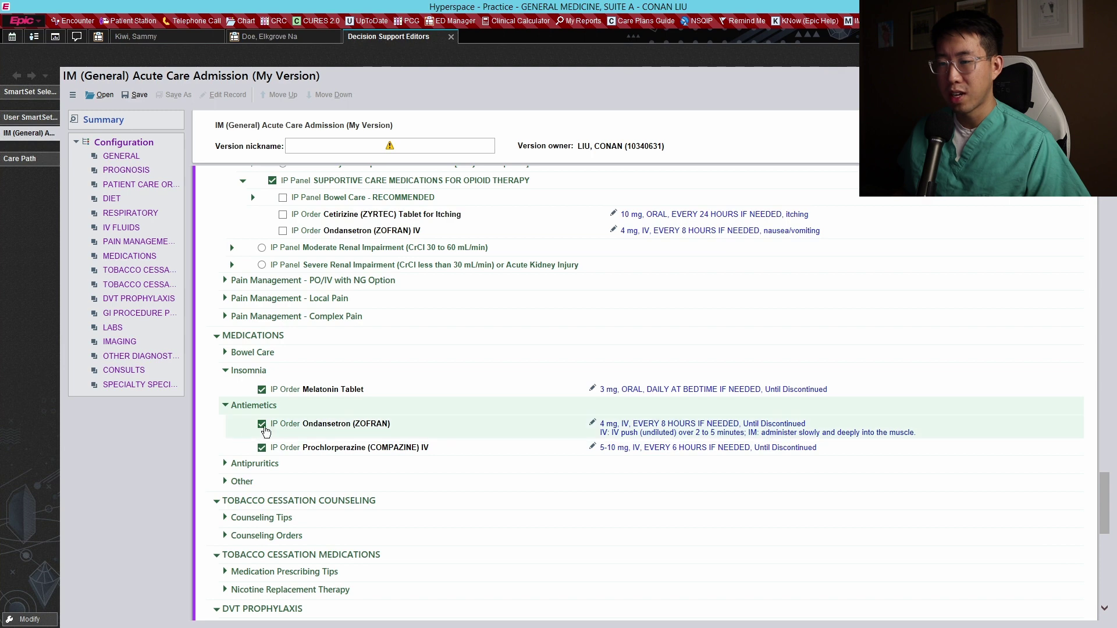
{"action": "left_click", "coordinate": [261, 424]}
{"action": "left_click", "coordinate": [262, 448]}
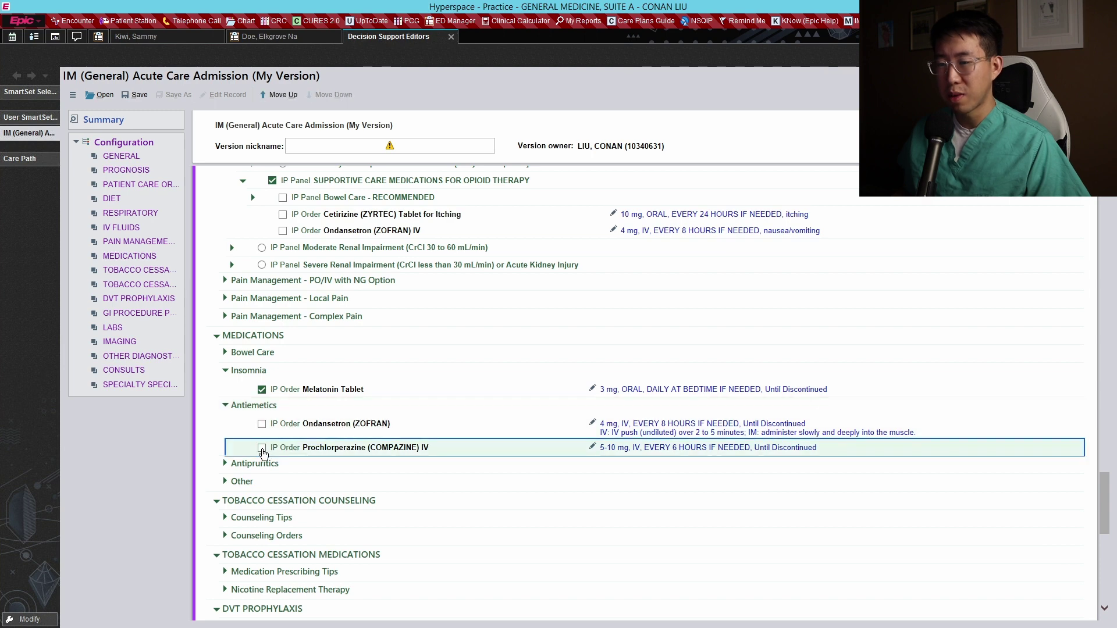
Uncheck the Sarna lotion and Benadryl cream antipruritics and show the Other medications.
{"action": "left_click", "coordinate": [225, 463]}
{"action": "scroll", "coordinate": [244, 453], "scroll_direction": "down", "scroll_amount": 2}
{"action": "left_click", "coordinate": [262, 448]}
{"action": "left_click", "coordinate": [262, 481]}
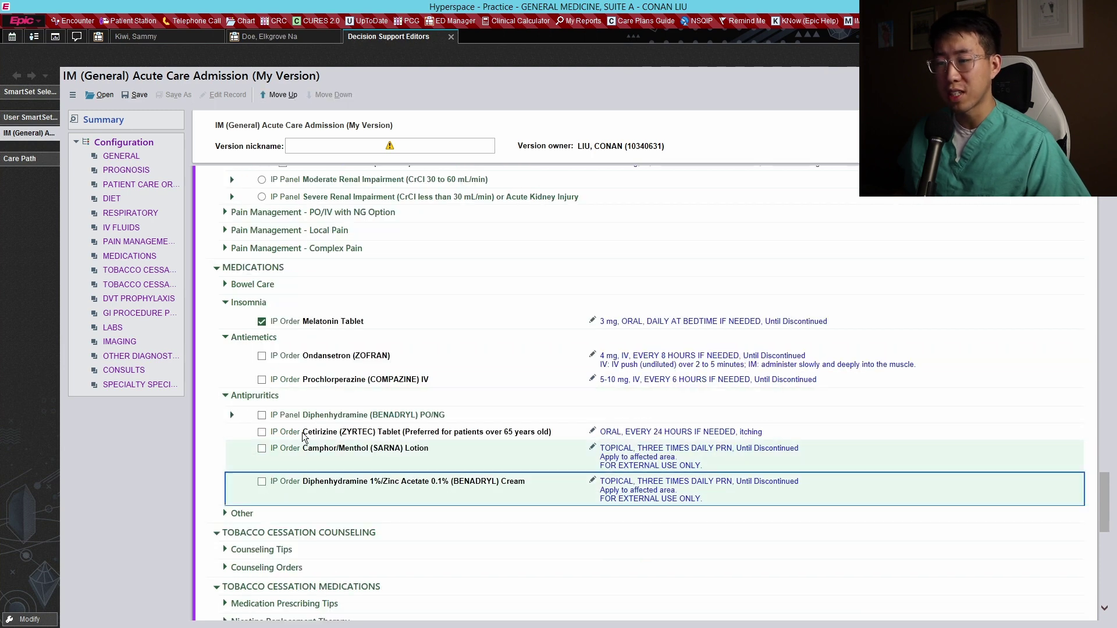
{"action": "scroll", "coordinate": [309, 424], "scroll_direction": "down", "scroll_amount": 2}
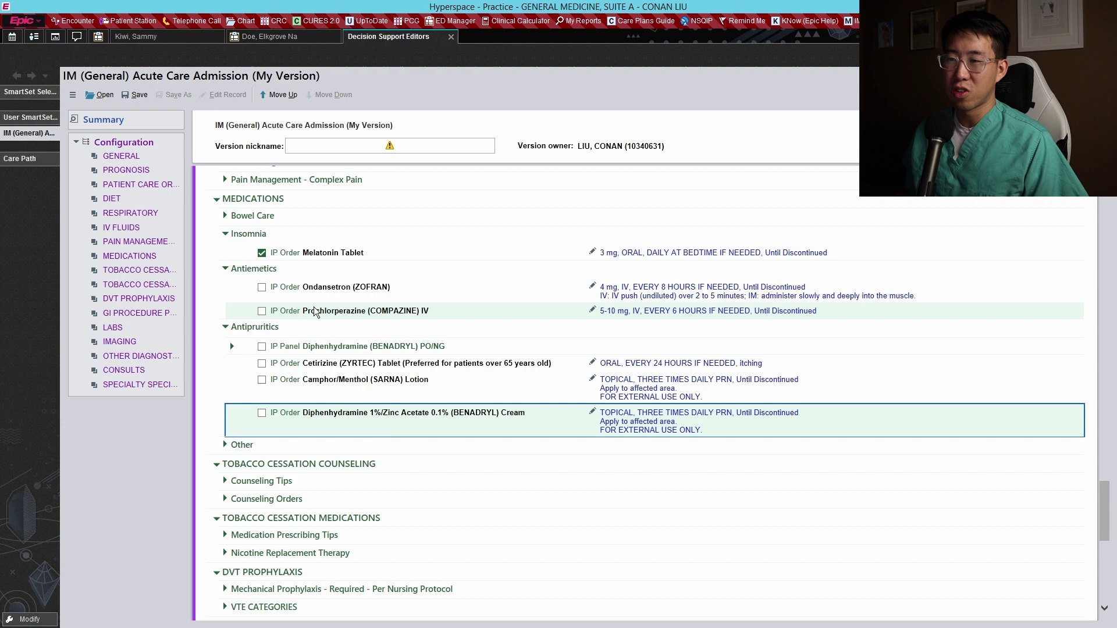
{"action": "scroll", "coordinate": [335, 348], "scroll_direction": "down", "scroll_amount": 3}
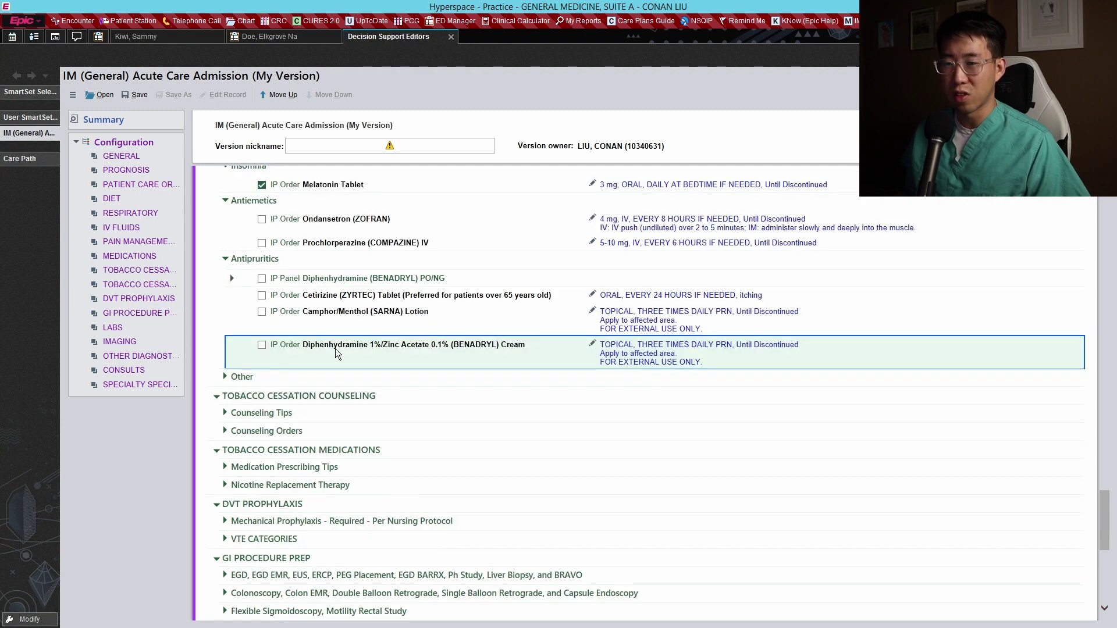
{"action": "left_click", "coordinate": [225, 379]}
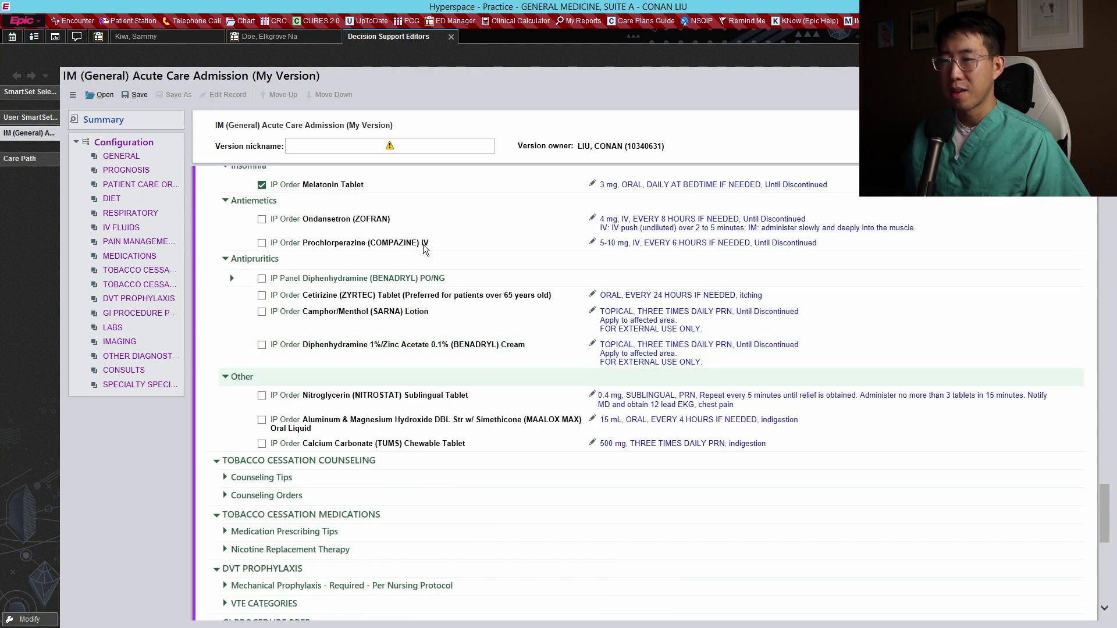
{"action": "scroll", "coordinate": [427, 250], "scroll_direction": "up", "scroll_amount": 3}
{"action": "scroll", "coordinate": [343, 340], "scroll_direction": "down", "scroll_amount": 9}
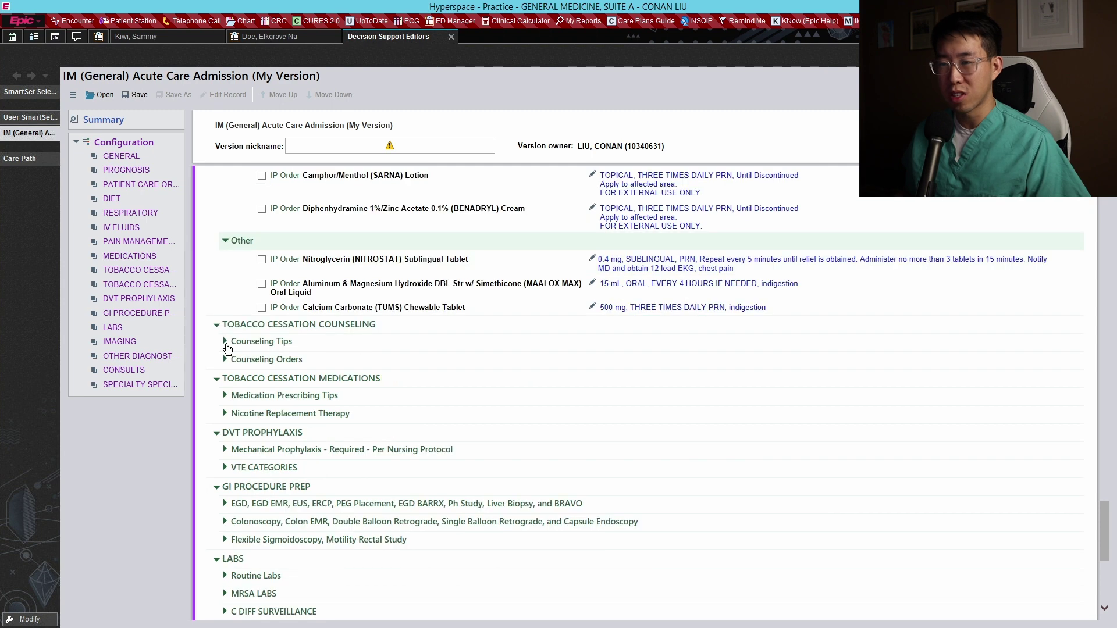
Reveal Mechanical Prophylaxis, VTE categories and Moderate Risk VTE options, selecting the Enoxaparin row.
{"action": "left_click", "coordinate": [226, 450]}
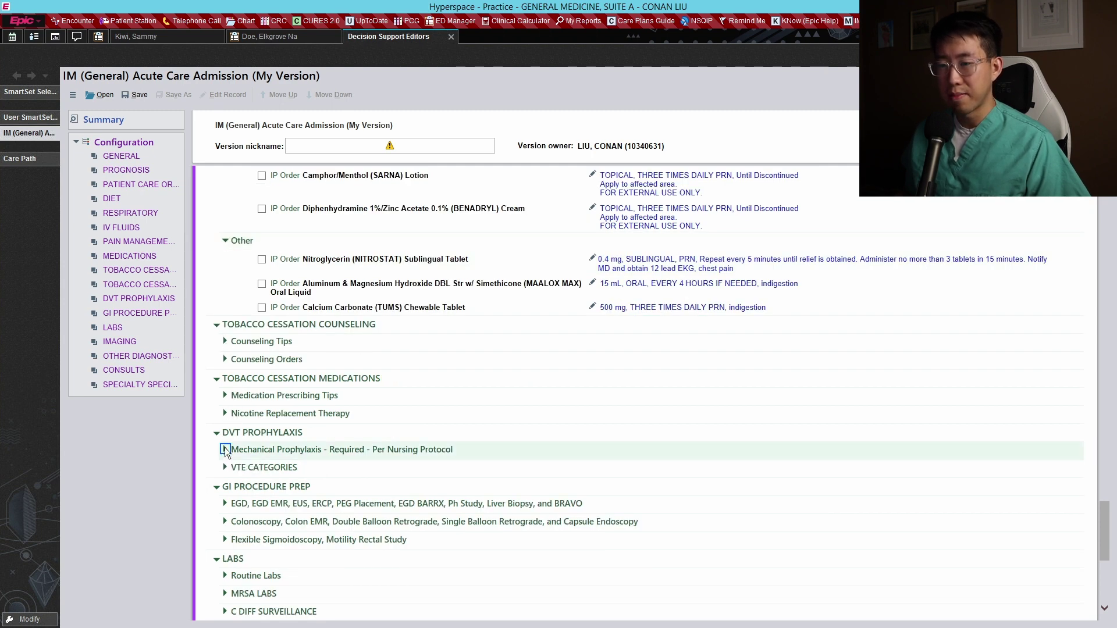
{"action": "scroll", "coordinate": [229, 437], "scroll_direction": "down", "scroll_amount": 3}
{"action": "left_click", "coordinate": [225, 427]}
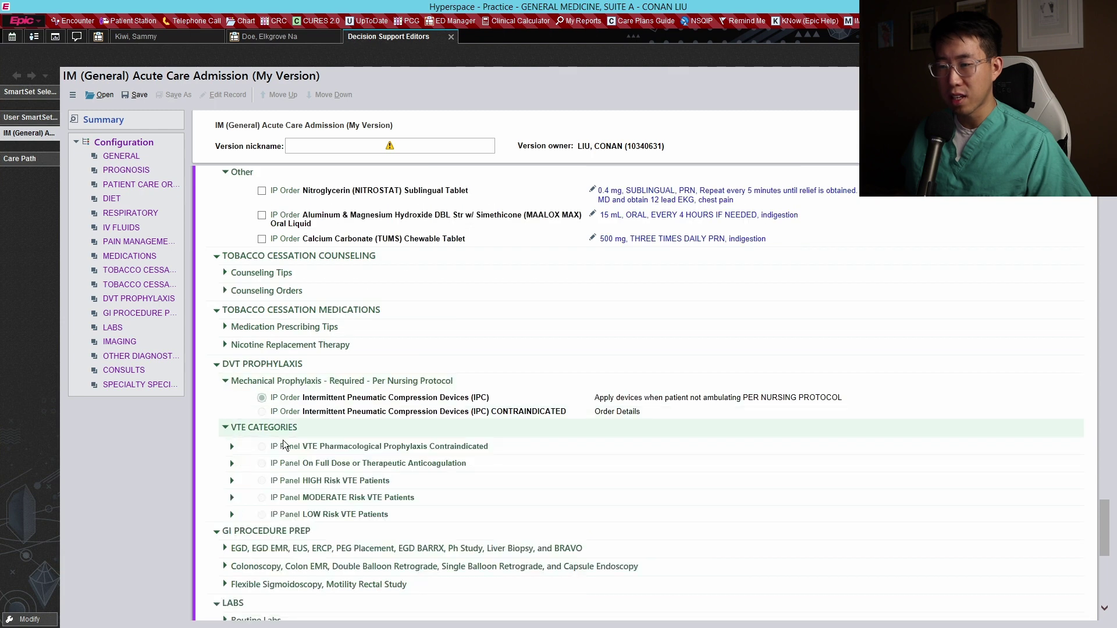
{"action": "left_click", "coordinate": [231, 497]}
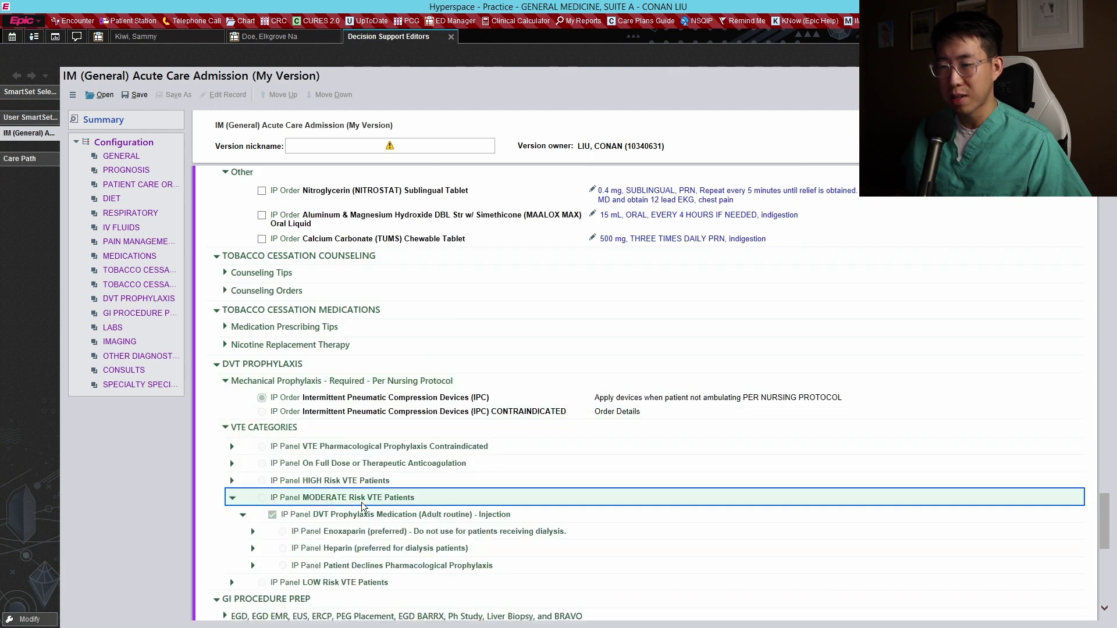
{"action": "left_click", "coordinate": [295, 532]}
{"action": "scroll", "coordinate": [319, 457], "scroll_direction": "down", "scroll_amount": 9}
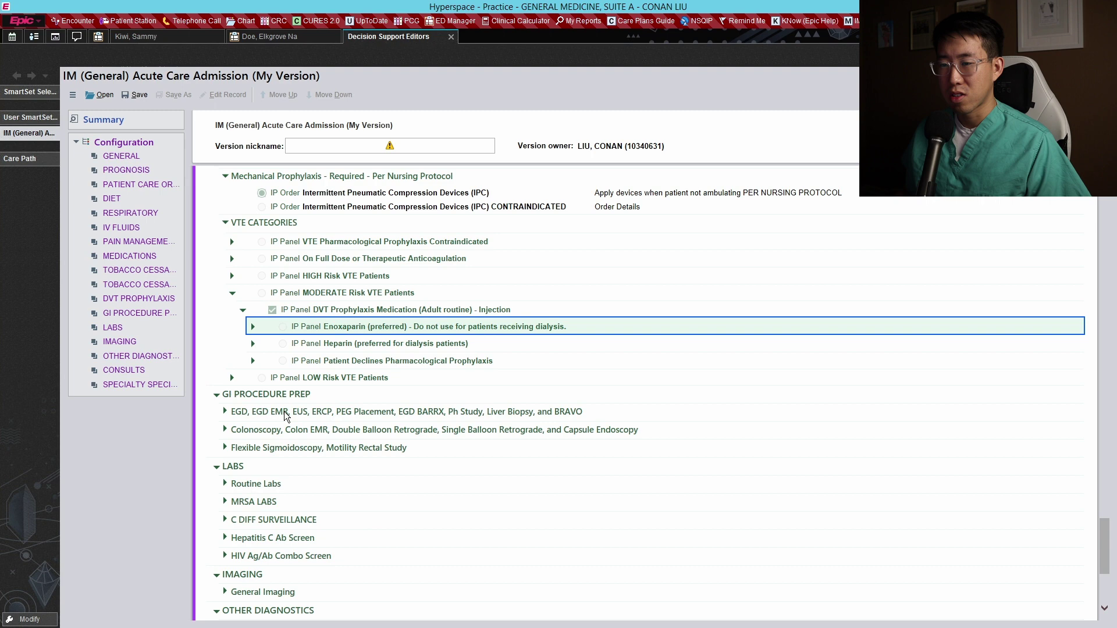
{"action": "scroll", "coordinate": [228, 418], "scroll_direction": "down", "scroll_amount": 3}
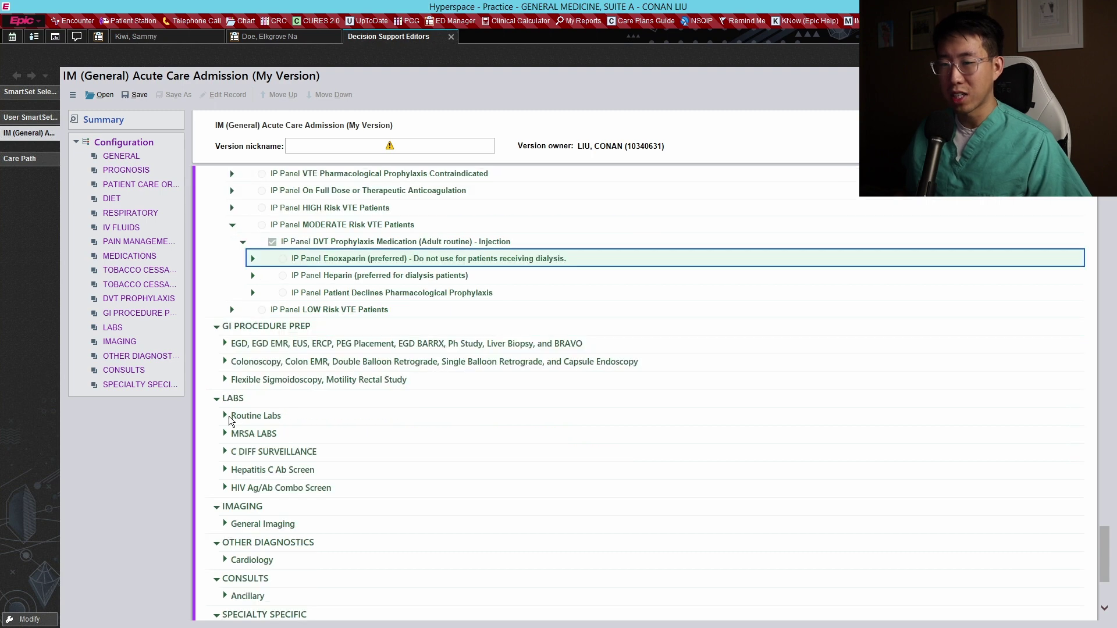
Preselect CBC No Differential at every-morning frequency with the 3-occurrence limit removed.
{"action": "left_click", "coordinate": [224, 416]}
{"action": "scroll", "coordinate": [229, 416], "scroll_direction": "down", "scroll_amount": 9}
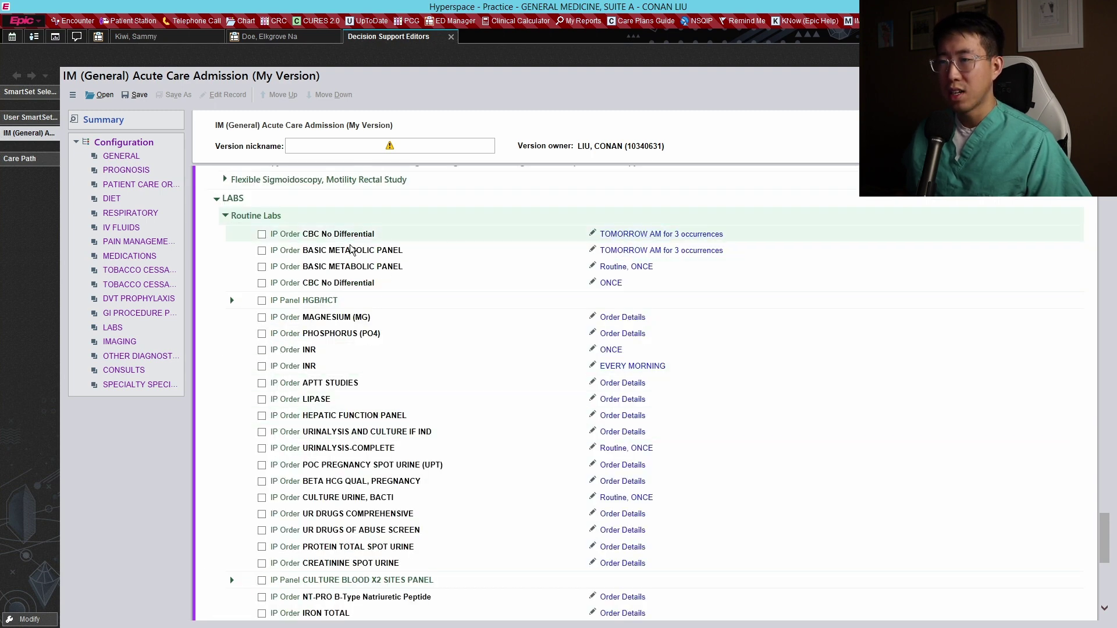
{"action": "left_click", "coordinate": [261, 234]}
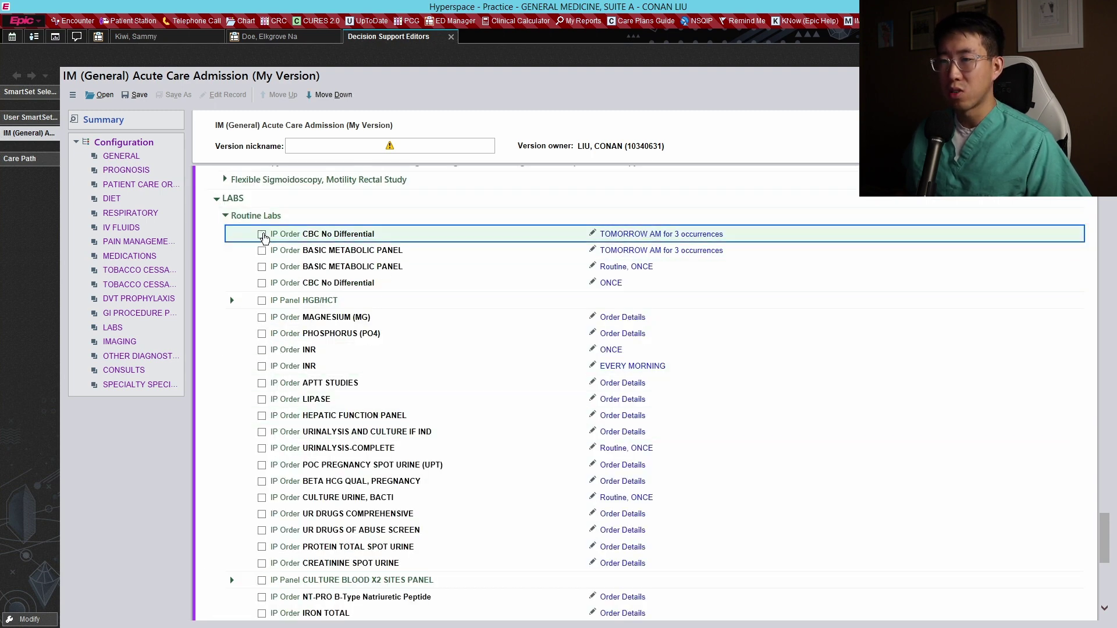
{"action": "left_click", "coordinate": [628, 234]}
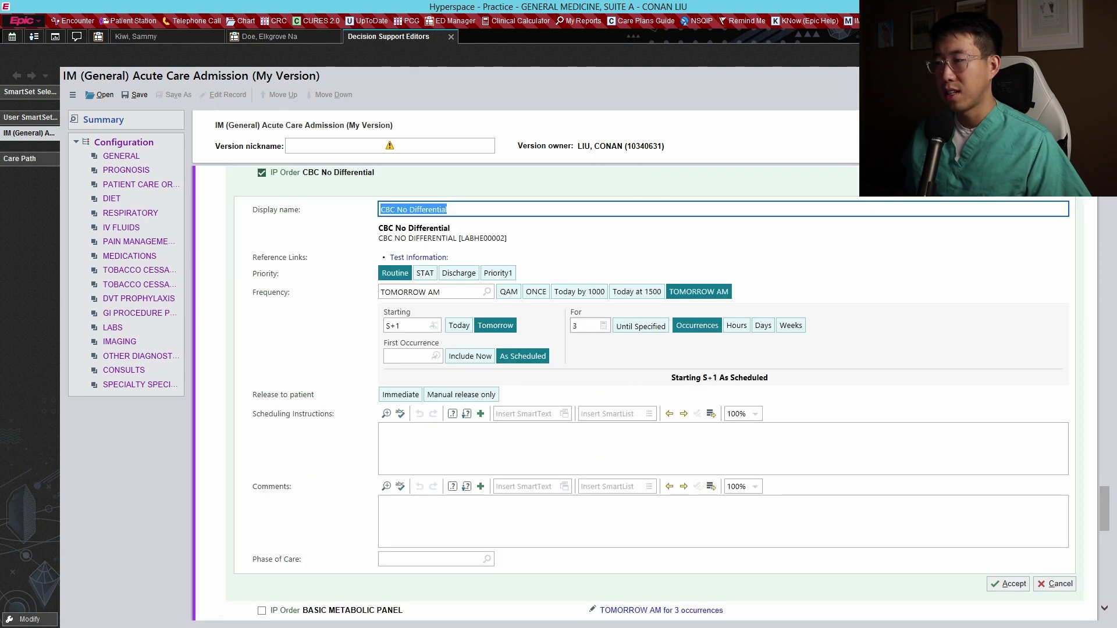
{"action": "left_click", "coordinate": [585, 325]}
{"action": "key", "text": "BackSpace"}
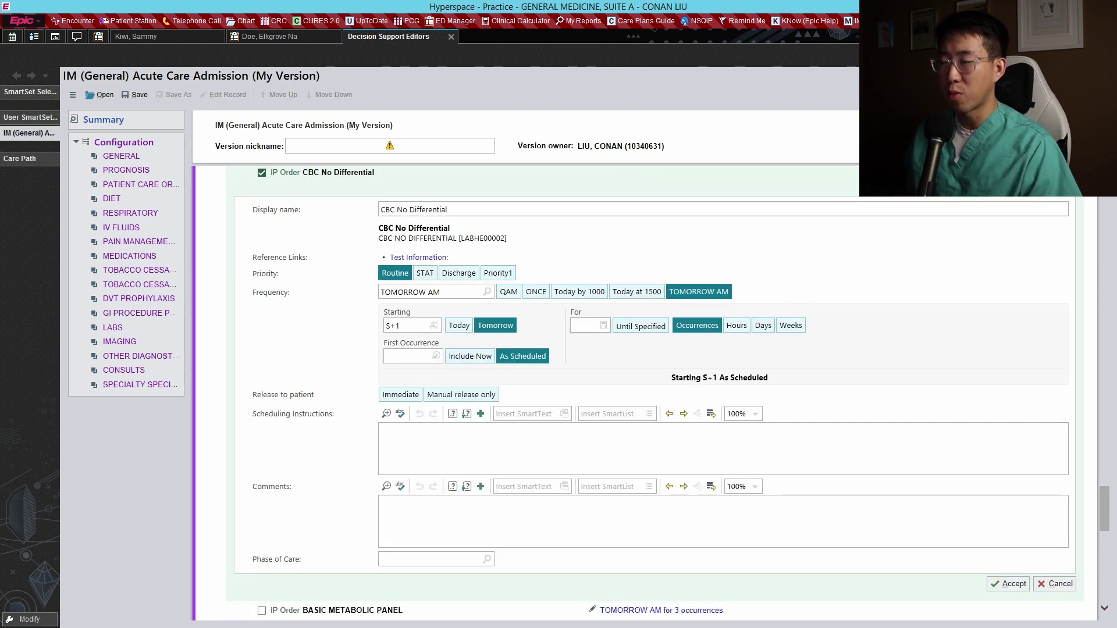
{"action": "left_click", "coordinate": [512, 293]}
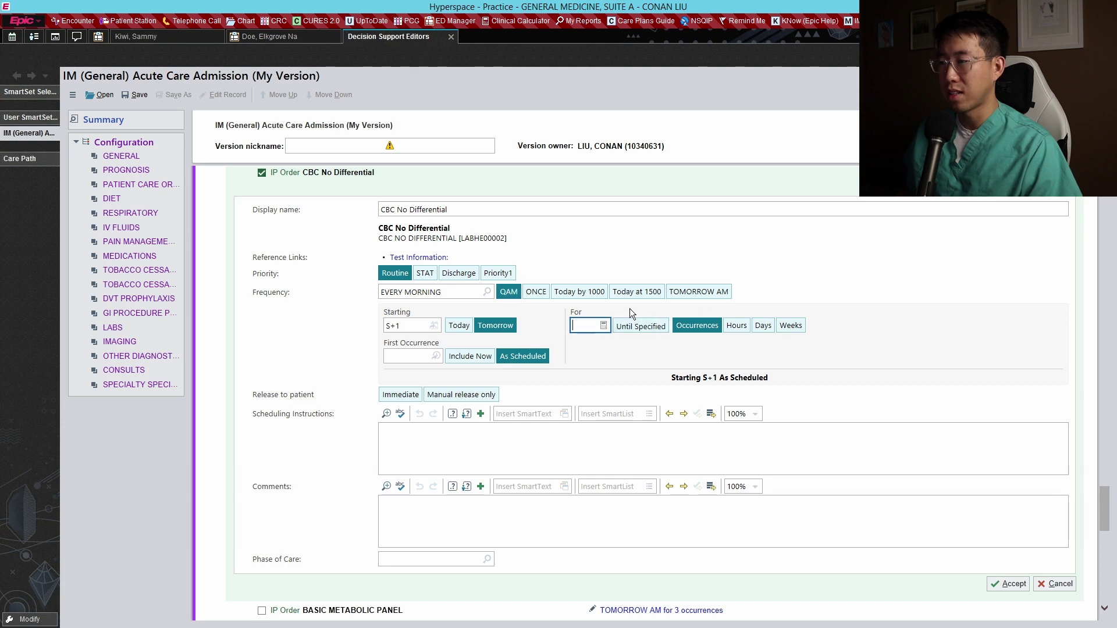
{"action": "left_click", "coordinate": [640, 326]}
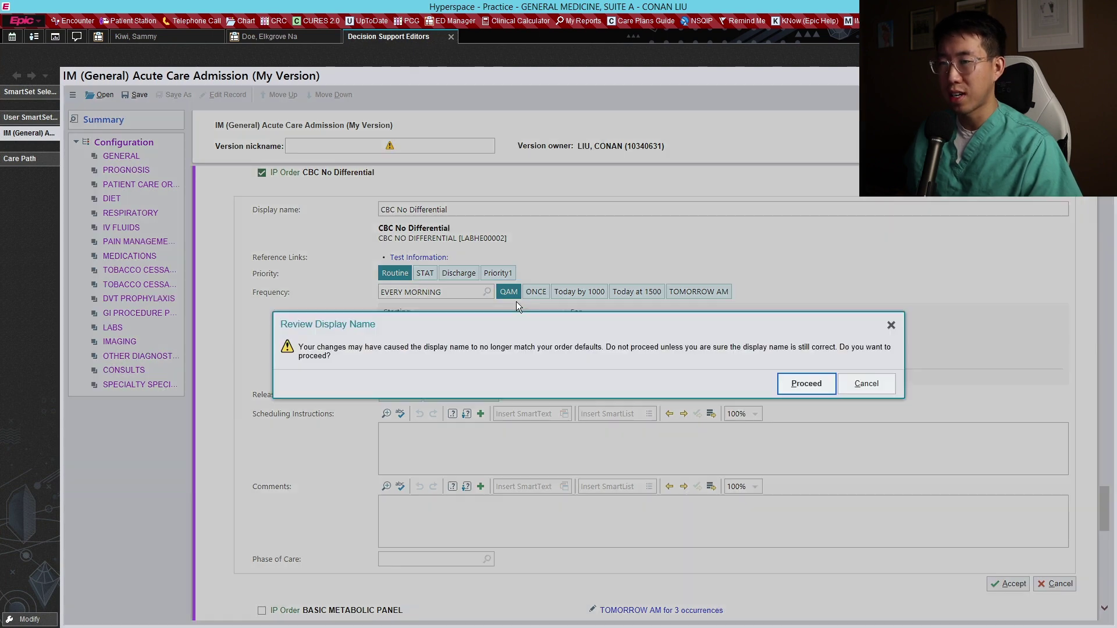
{"action": "left_click", "coordinate": [805, 382]}
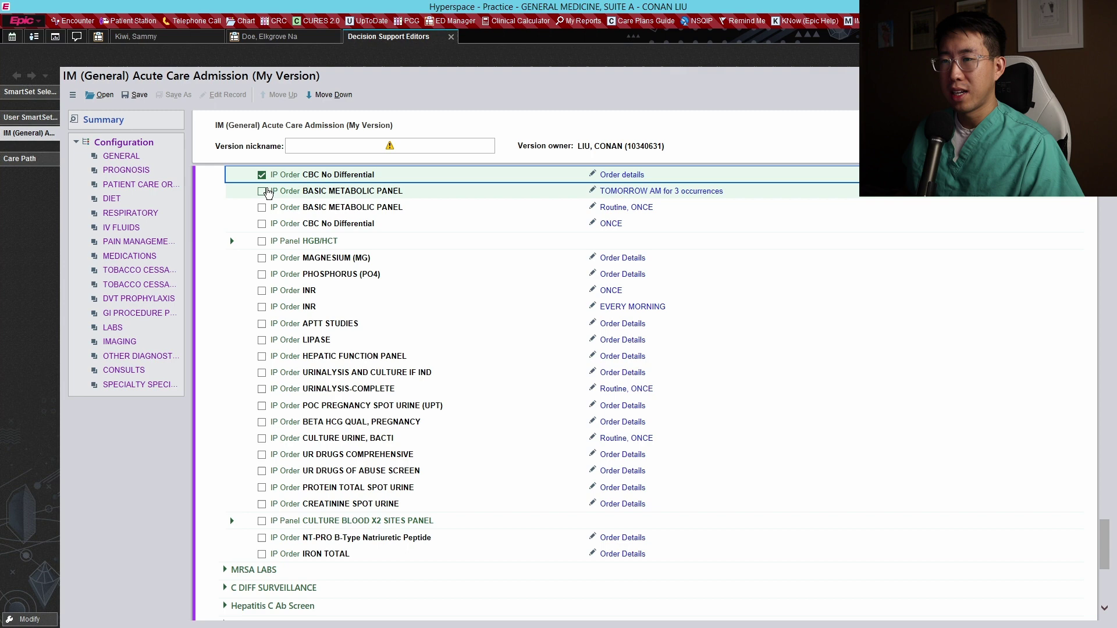
Preselect Basic Metabolic Panel at every-morning frequency.
{"action": "left_click", "coordinate": [262, 191]}
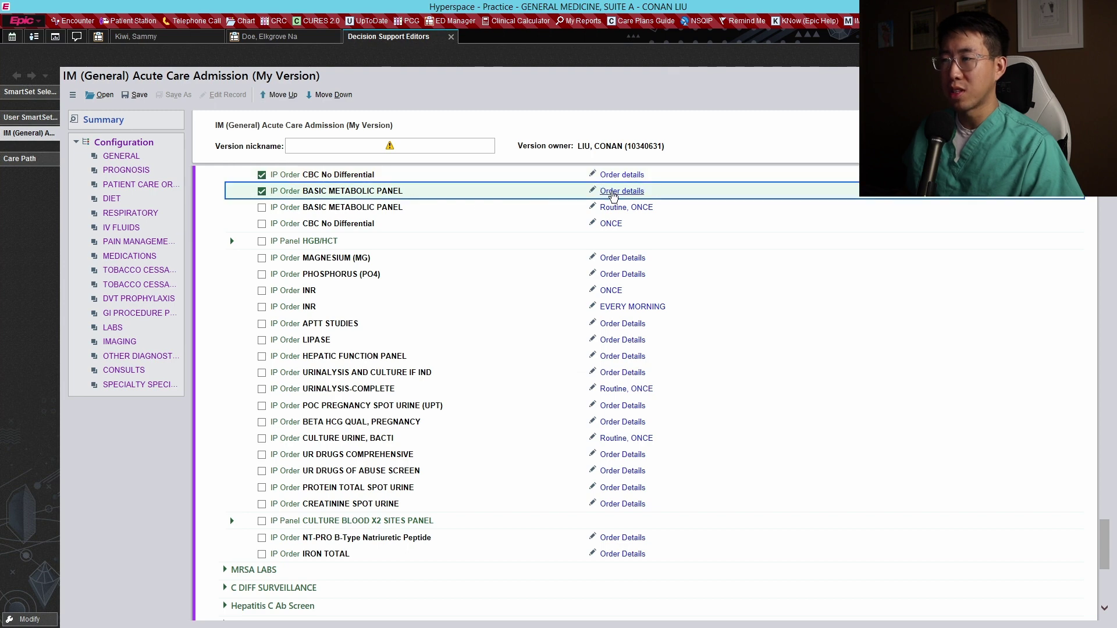
{"action": "left_click", "coordinate": [618, 191]}
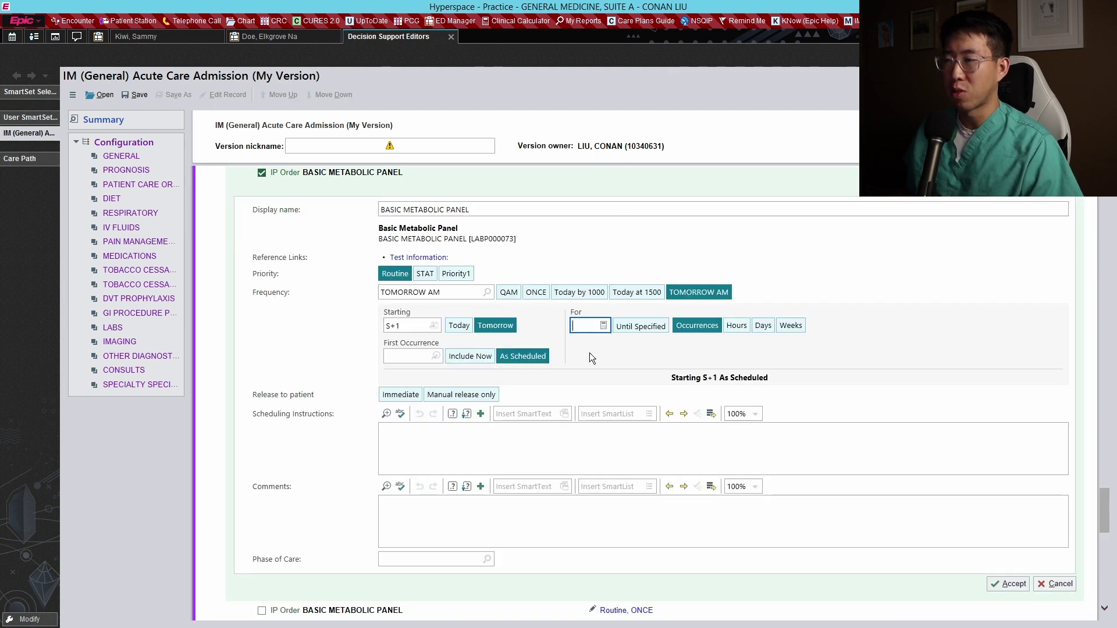
{"action": "left_click", "coordinate": [508, 292]}
{"action": "key", "text": "alt+a"}
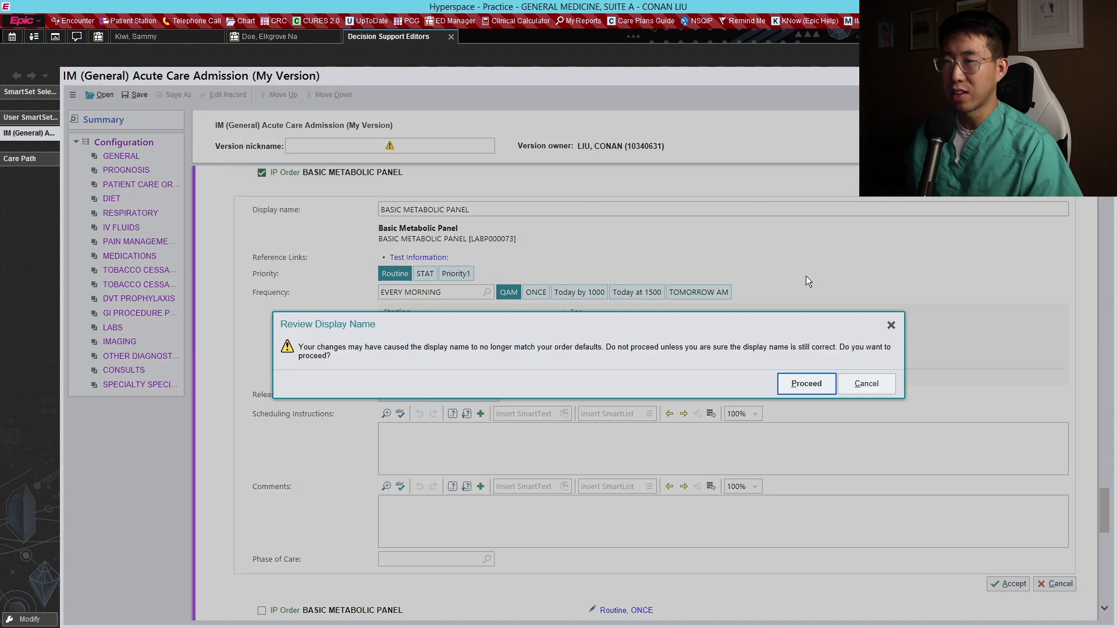
{"action": "left_click", "coordinate": [801, 384]}
{"action": "scroll", "coordinate": [459, 259], "scroll_direction": "up", "scroll_amount": 1}
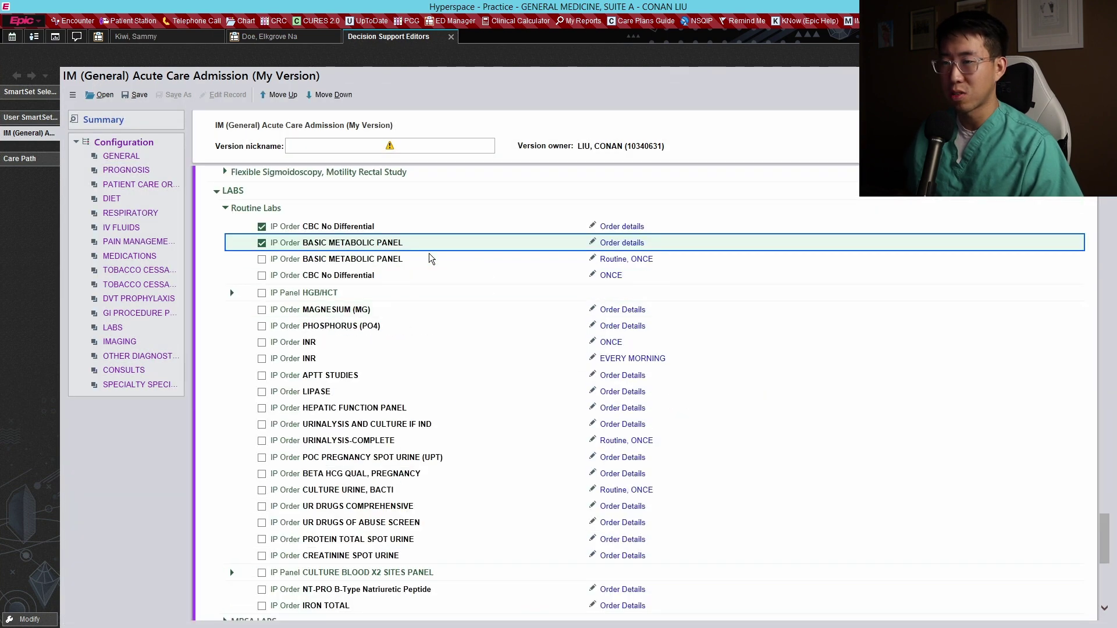
Preselect Magnesium (MG) at every-morning frequency.
{"action": "left_click", "coordinate": [262, 309]}
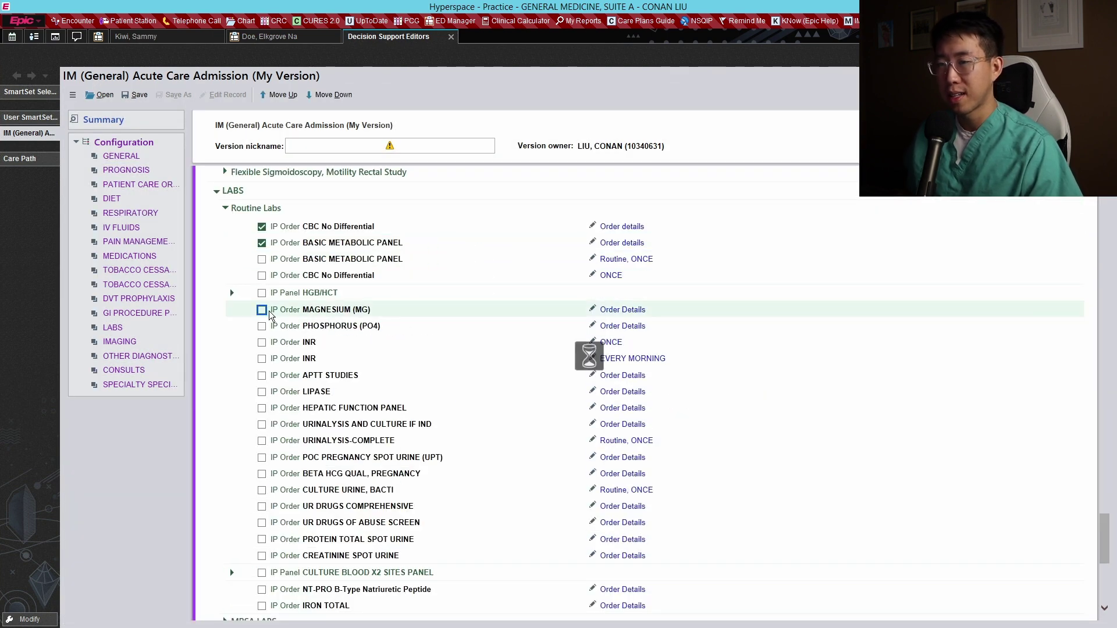
{"action": "left_click", "coordinate": [616, 309]}
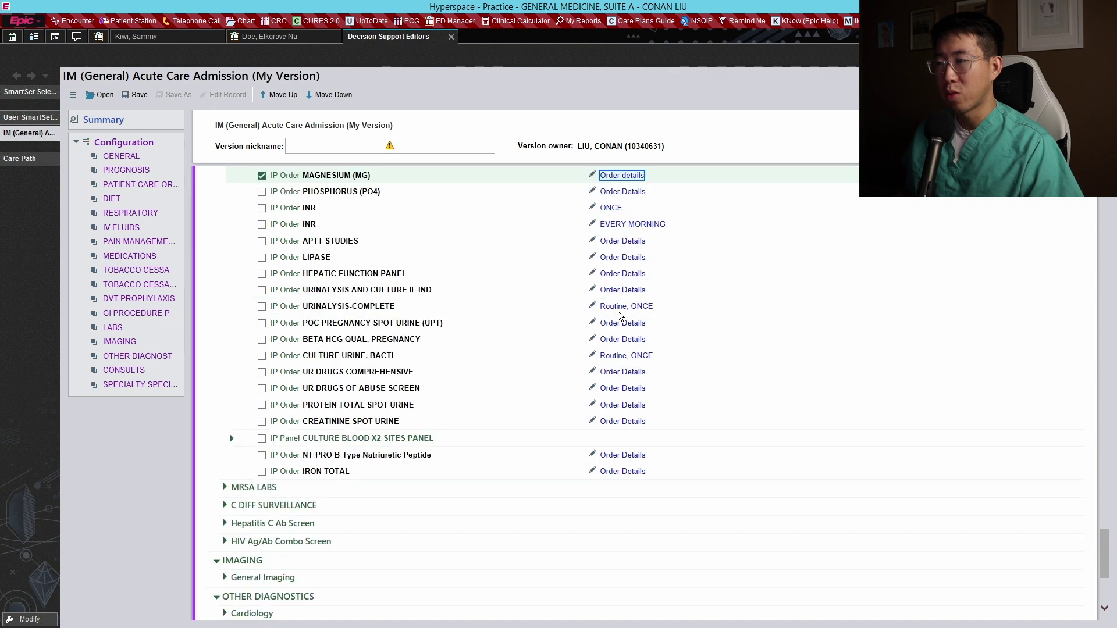
{"action": "left_click", "coordinate": [509, 292]}
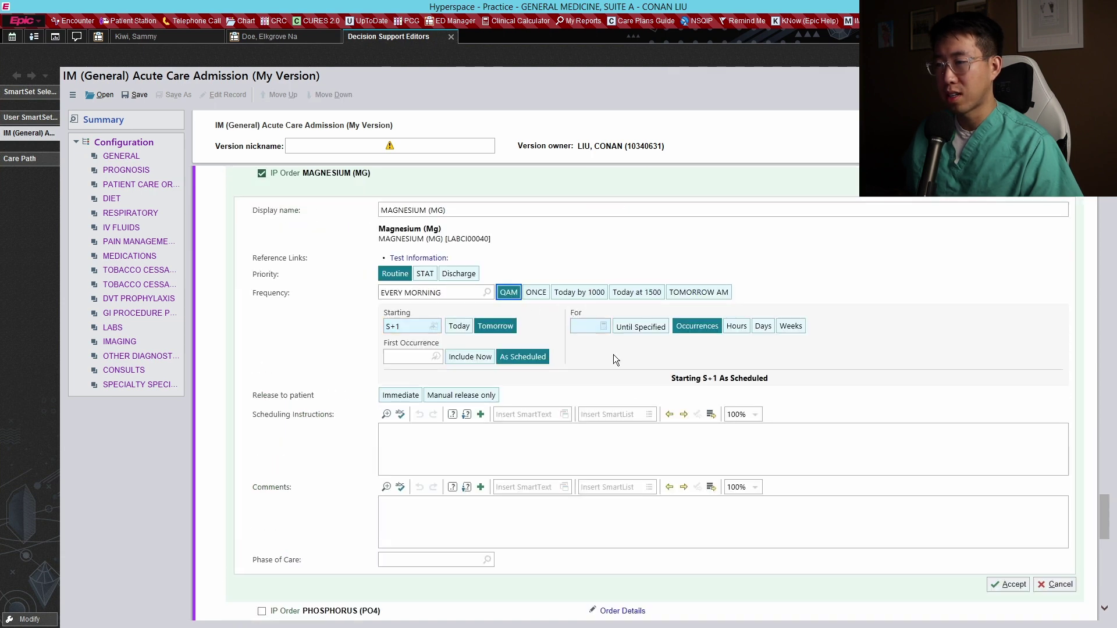
{"action": "key", "text": "Return"}
{"action": "left_click", "coordinate": [805, 380]}
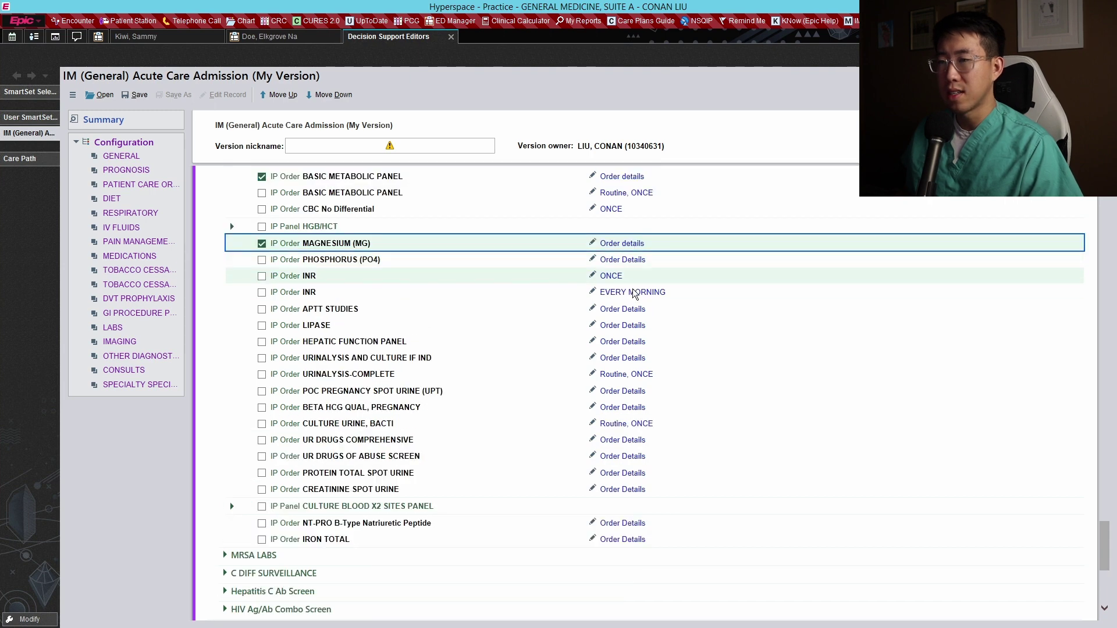
Set Hepatic Function Panel to every morning but leave it unchecked.
{"action": "left_click", "coordinate": [622, 343]}
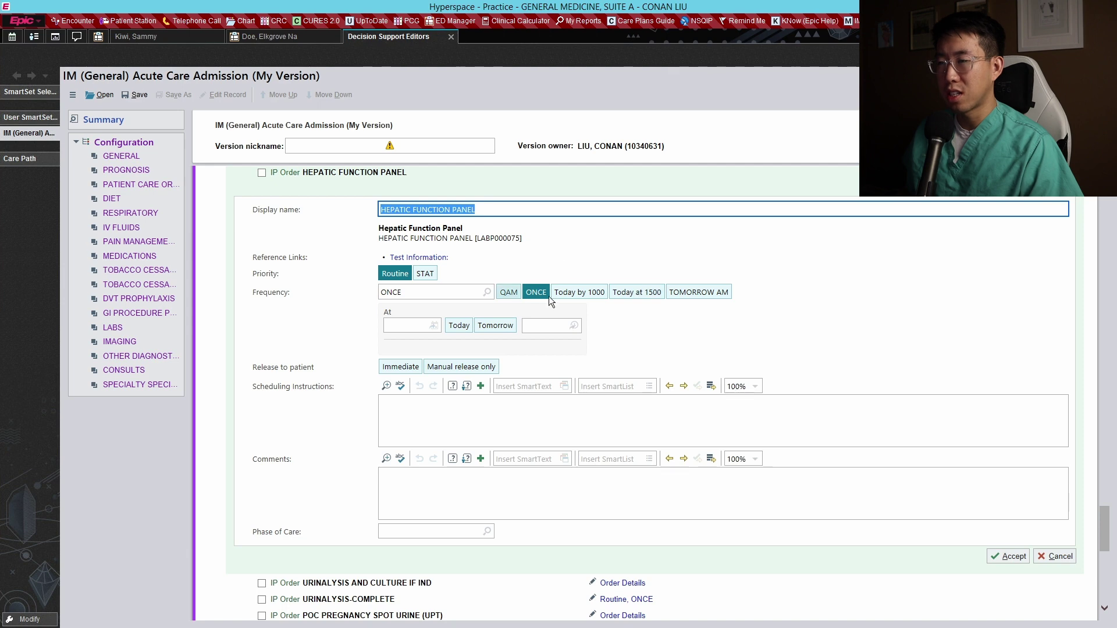
{"action": "left_click", "coordinate": [509, 293]}
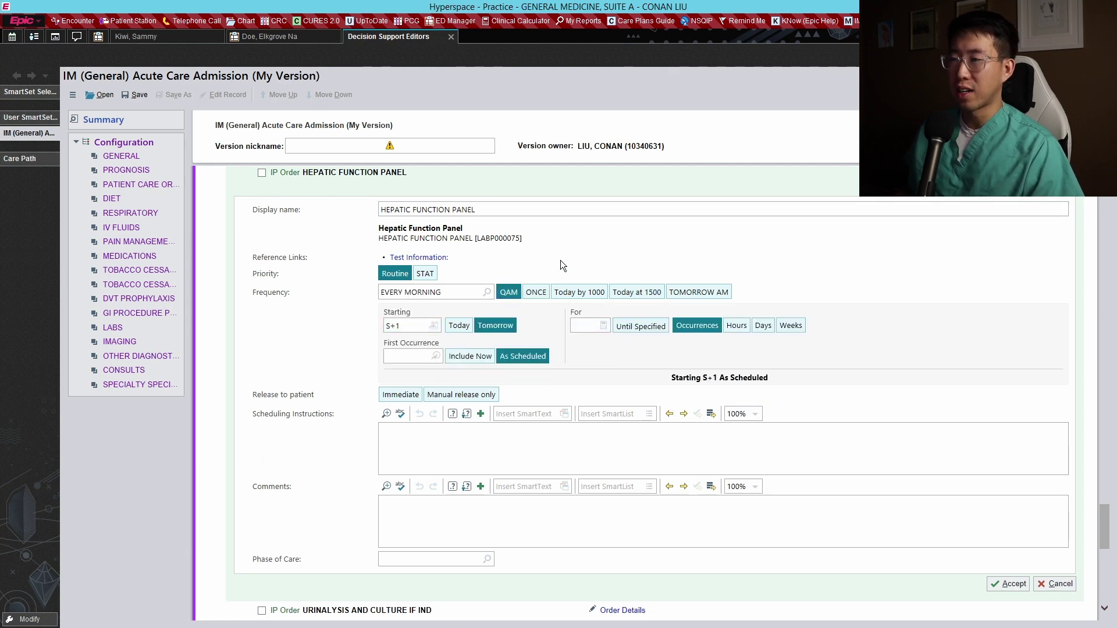
{"action": "key", "text": "alt+a"}
{"action": "left_click", "coordinate": [786, 386]}
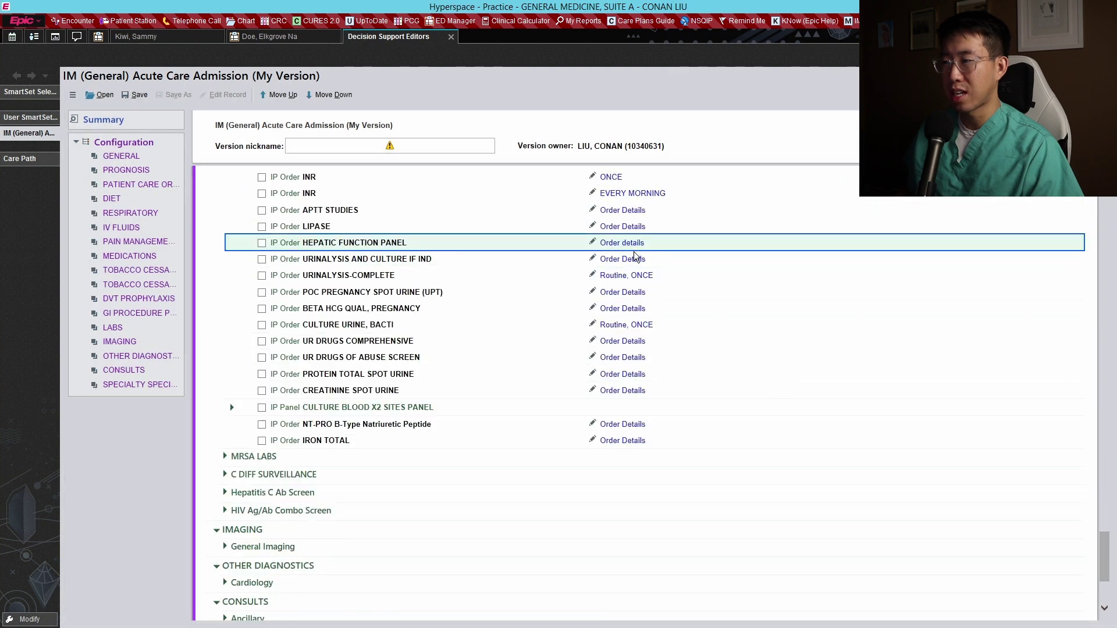
{"action": "left_click", "coordinate": [261, 242]}
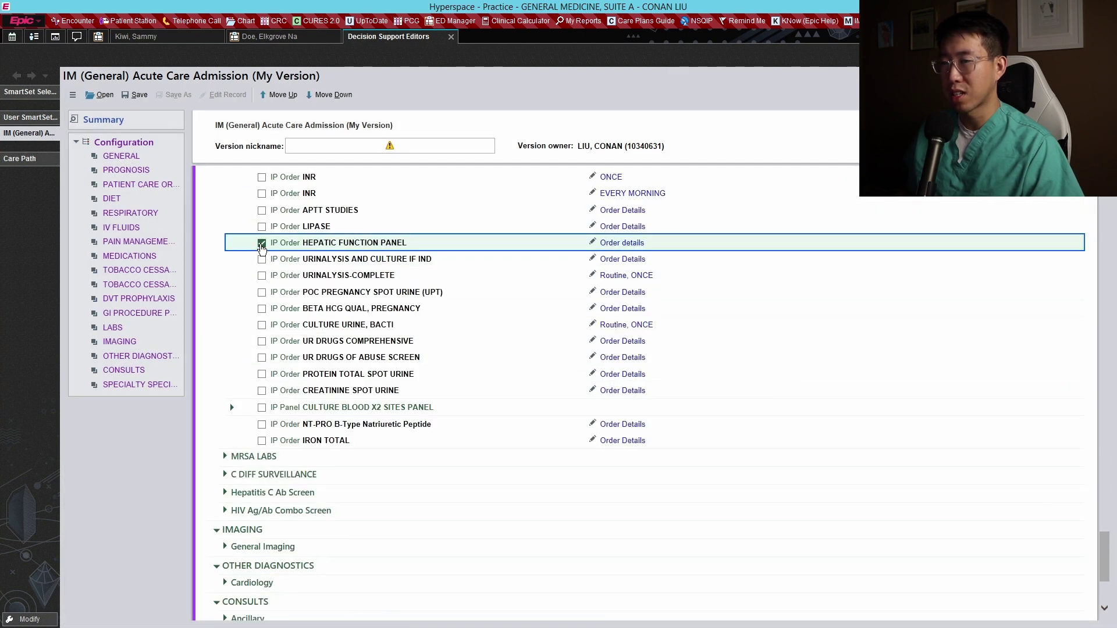
{"action": "scroll", "coordinate": [522, 261], "scroll_direction": "up", "scroll_amount": 4}
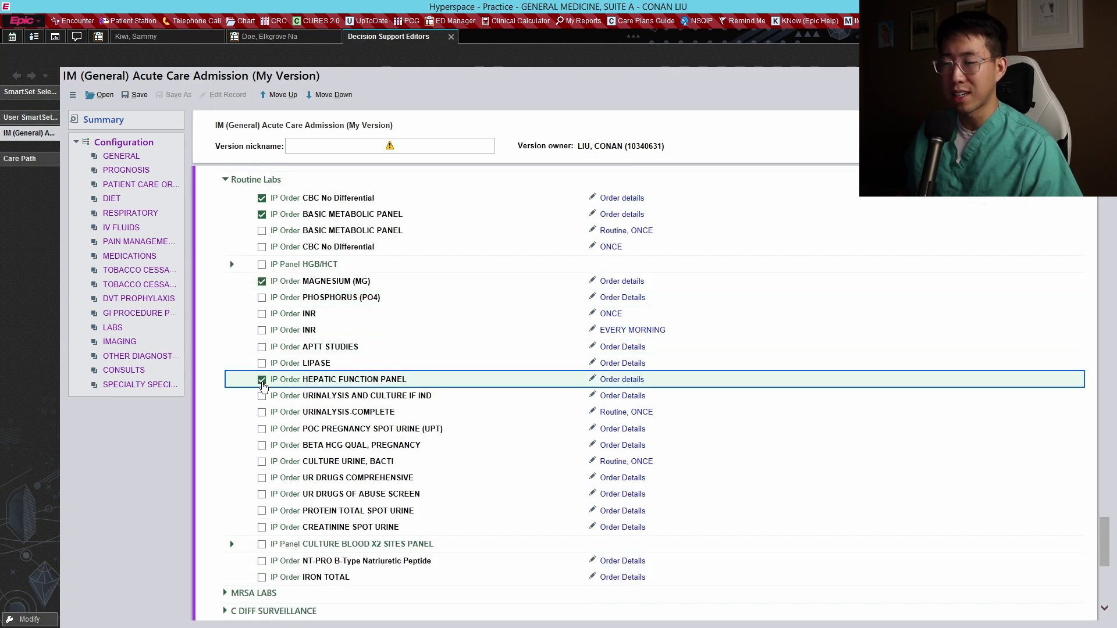
{"action": "left_click", "coordinate": [262, 380]}
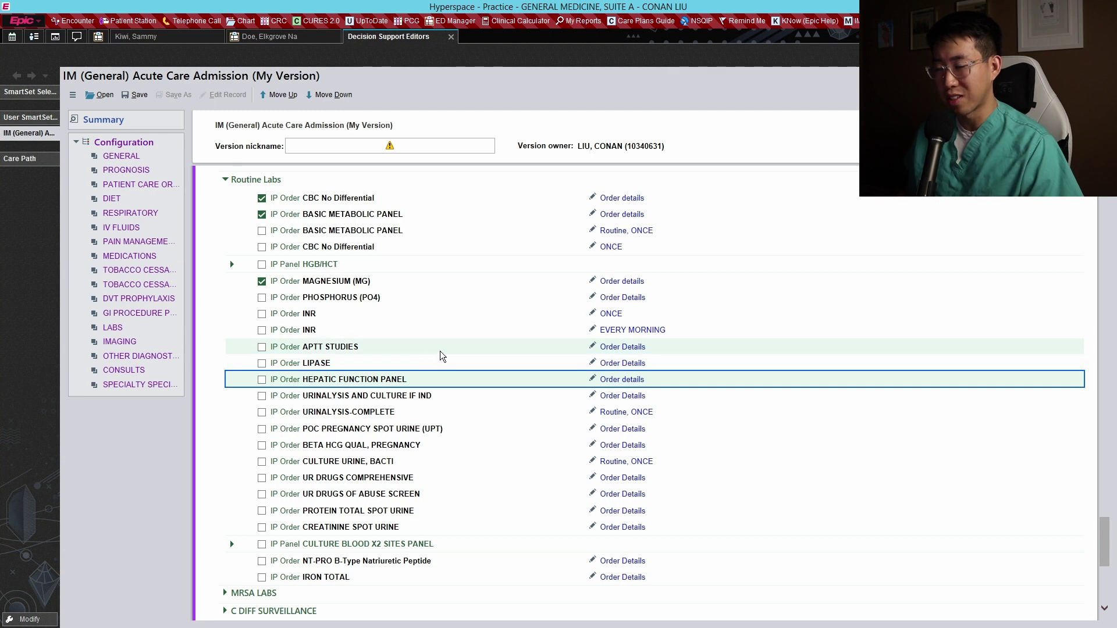
{"action": "scroll", "coordinate": [452, 351], "scroll_direction": "down", "scroll_amount": 3}
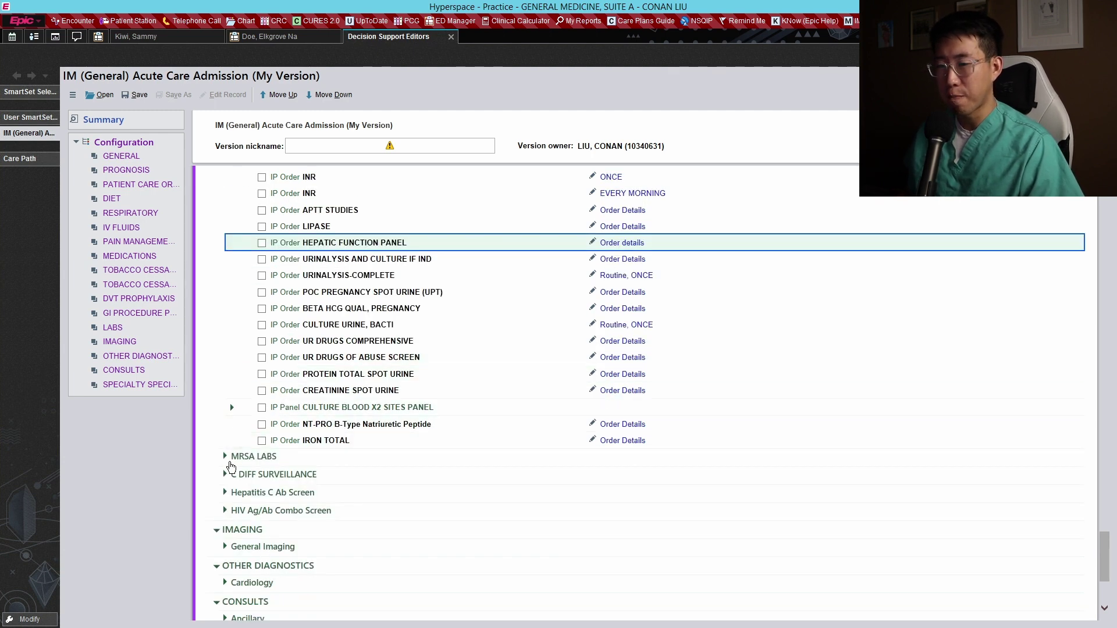
{"action": "scroll", "coordinate": [233, 510], "scroll_direction": "down", "scroll_amount": 4}
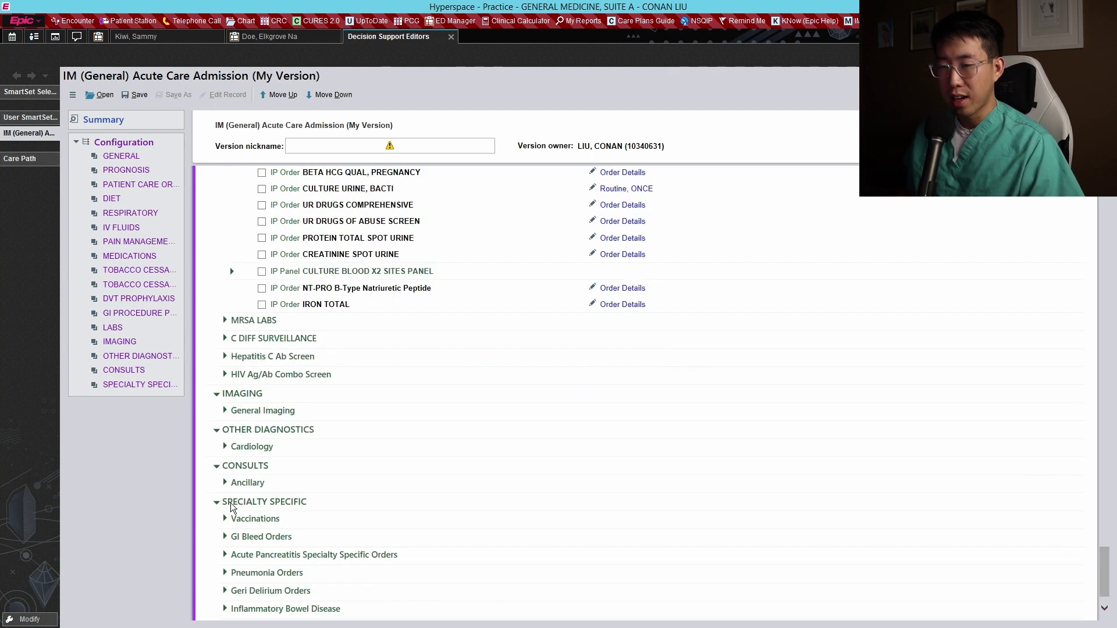
Preselect the Physical Therapy and Occupational Therapy consults under Ancillary.
{"action": "left_click", "coordinate": [225, 439]}
{"action": "scroll", "coordinate": [278, 441], "scroll_direction": "down", "scroll_amount": 1}
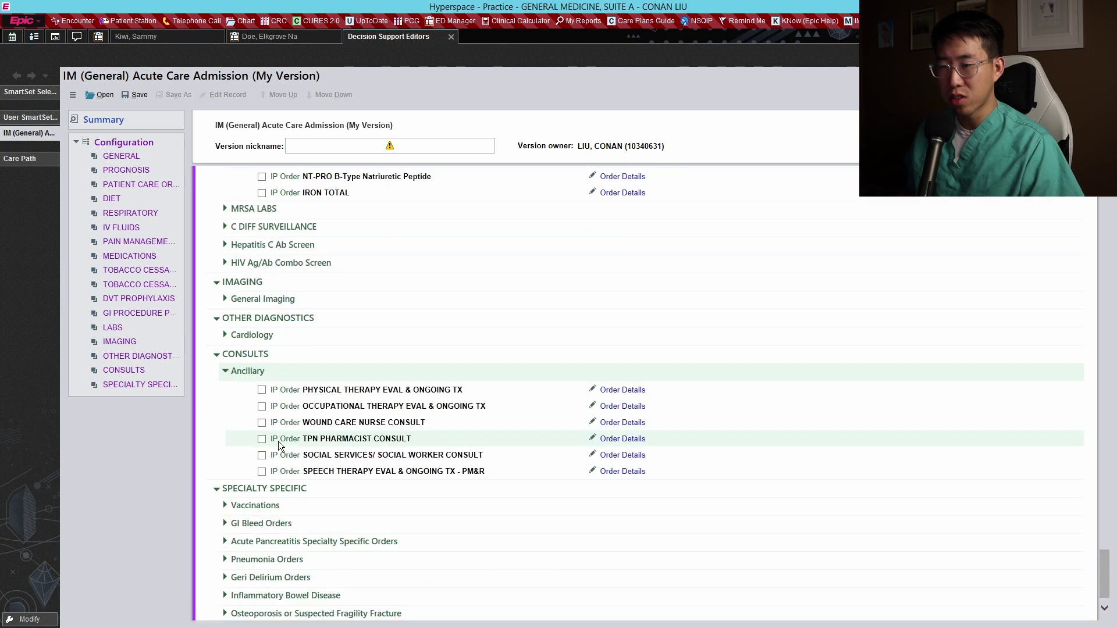
{"action": "left_click", "coordinate": [261, 391]}
{"action": "left_click", "coordinate": [262, 414]}
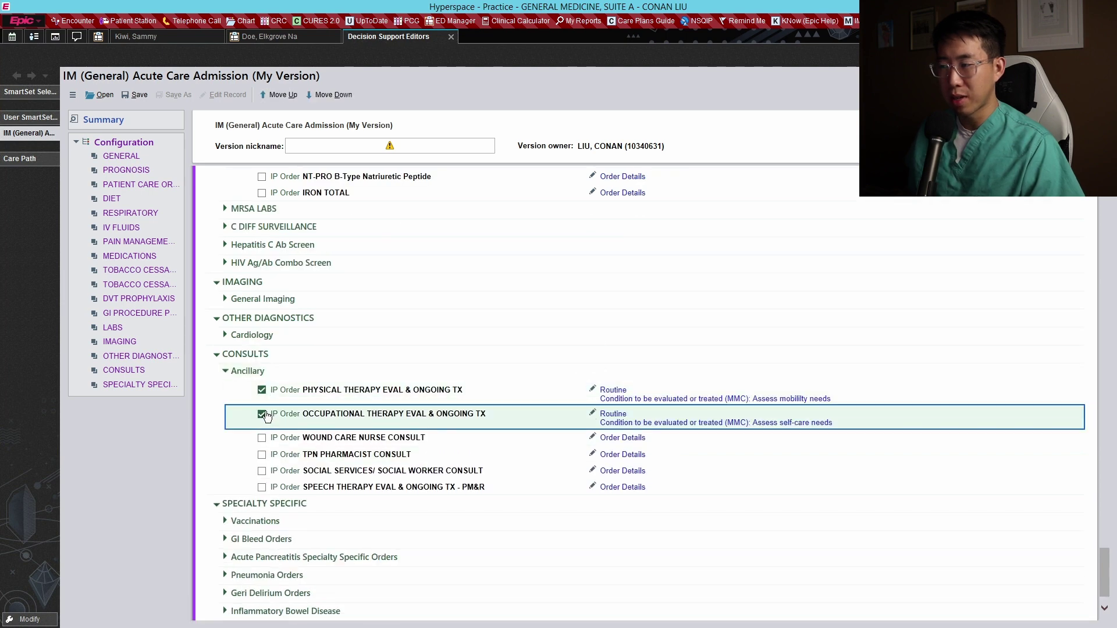
{"action": "scroll", "coordinate": [676, 403], "scroll_direction": "down", "scroll_amount": 1}
Correct the PT 'mobility' wording and expect PT discharge in greater than 48 hours.
{"action": "key", "text": "Return"}
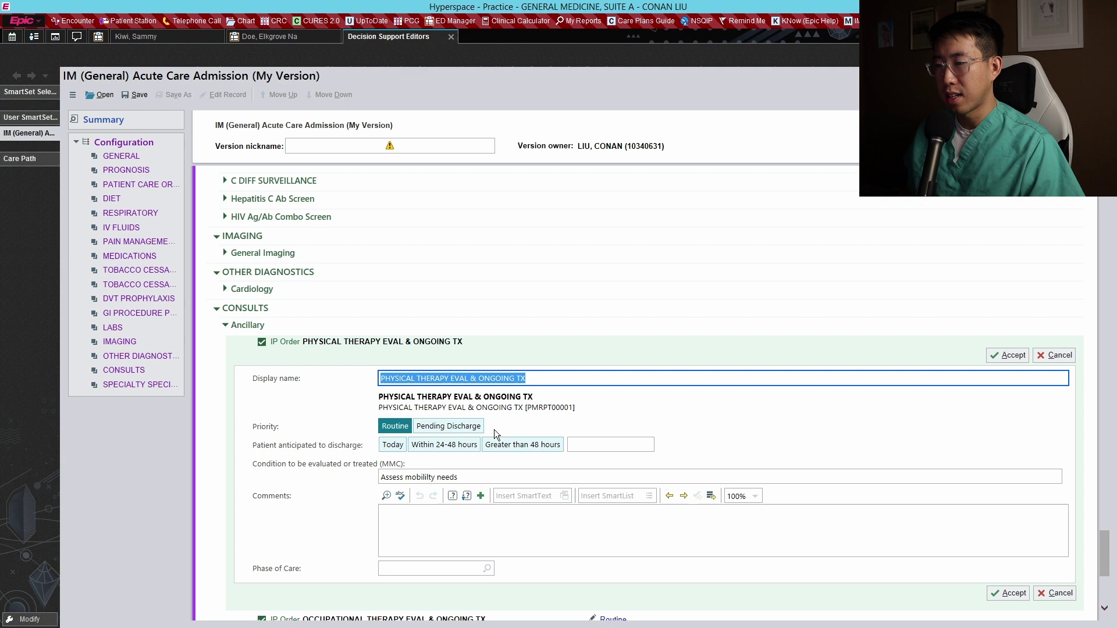
{"action": "left_click", "coordinate": [428, 477]}
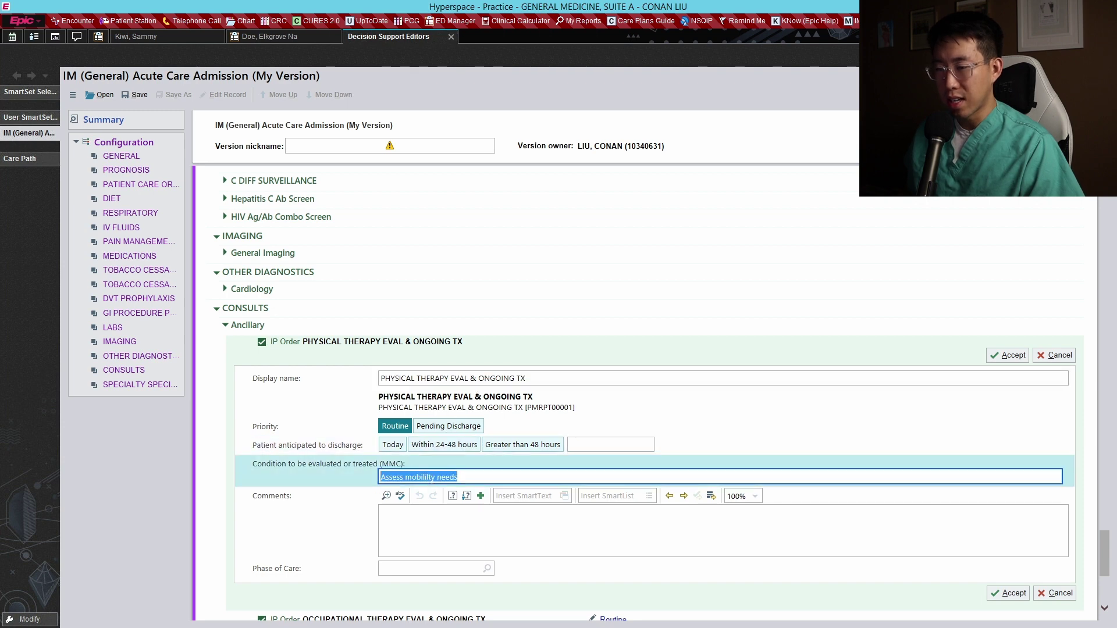
{"action": "key", "text": "BackSpace"}
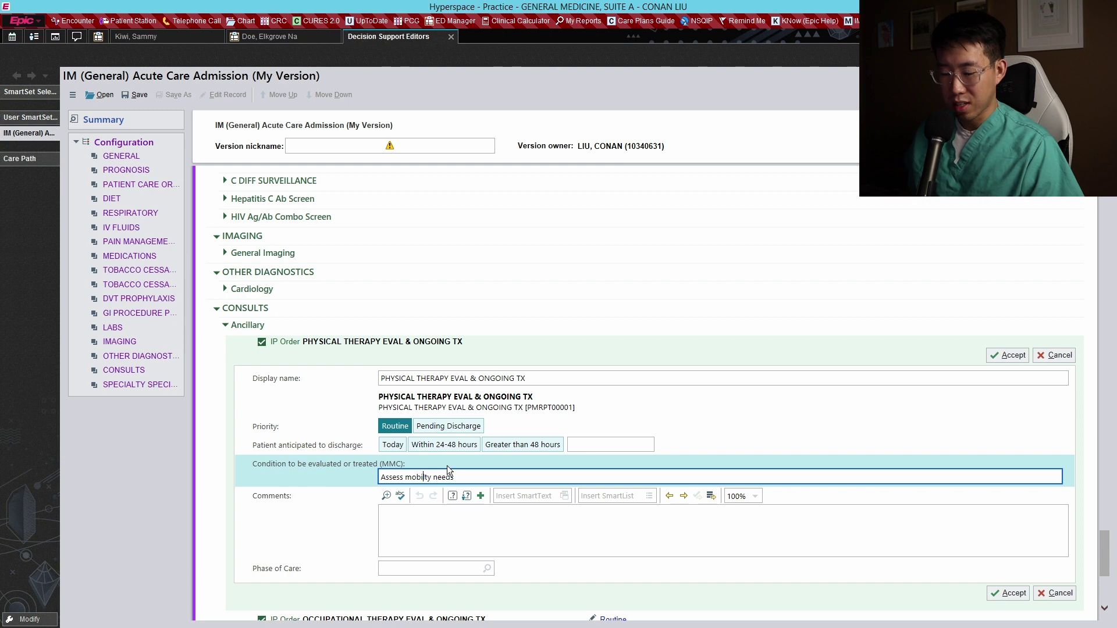
{"action": "left_click", "coordinate": [525, 445]}
{"action": "left_click", "coordinate": [808, 384]}
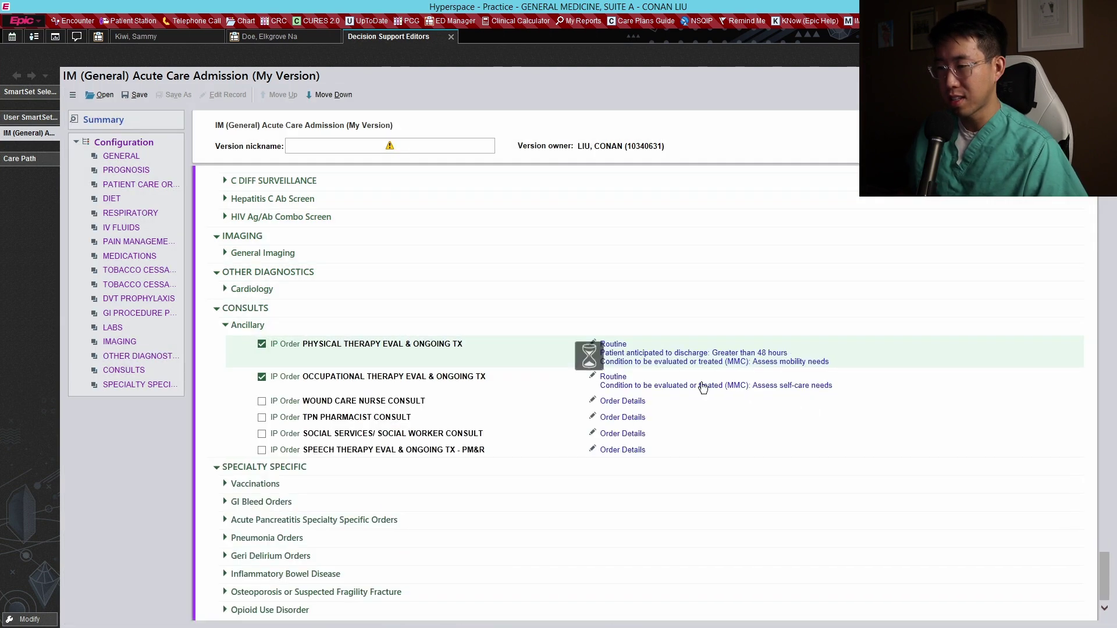
Set the OT consult's expected discharge to greater than 48 hours.
{"action": "left_click", "coordinate": [656, 385]}
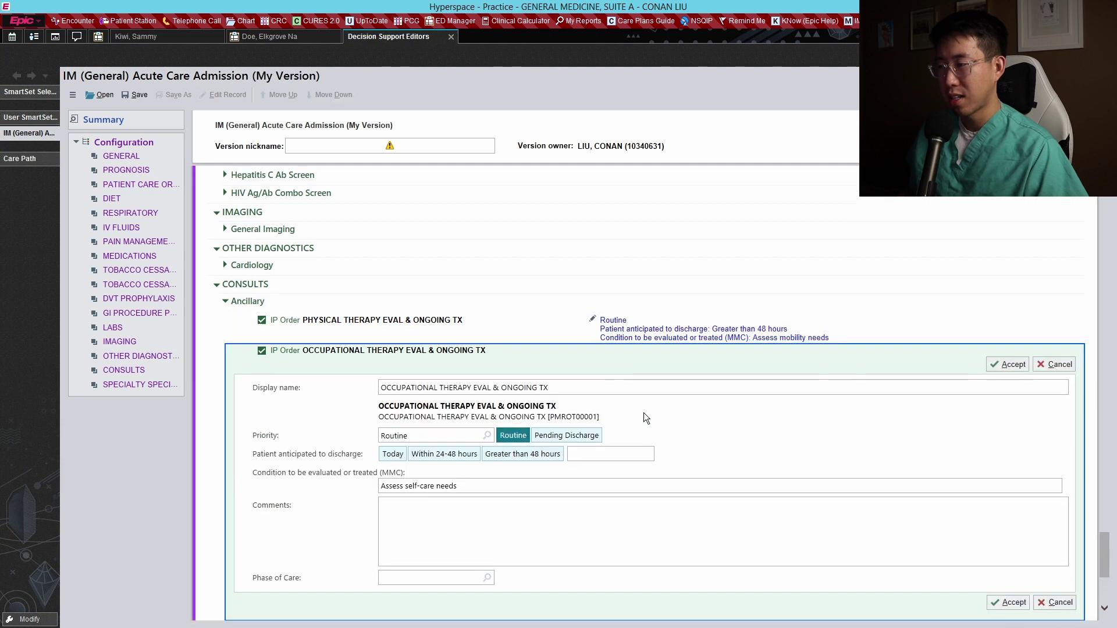
{"action": "left_click", "coordinate": [508, 454]}
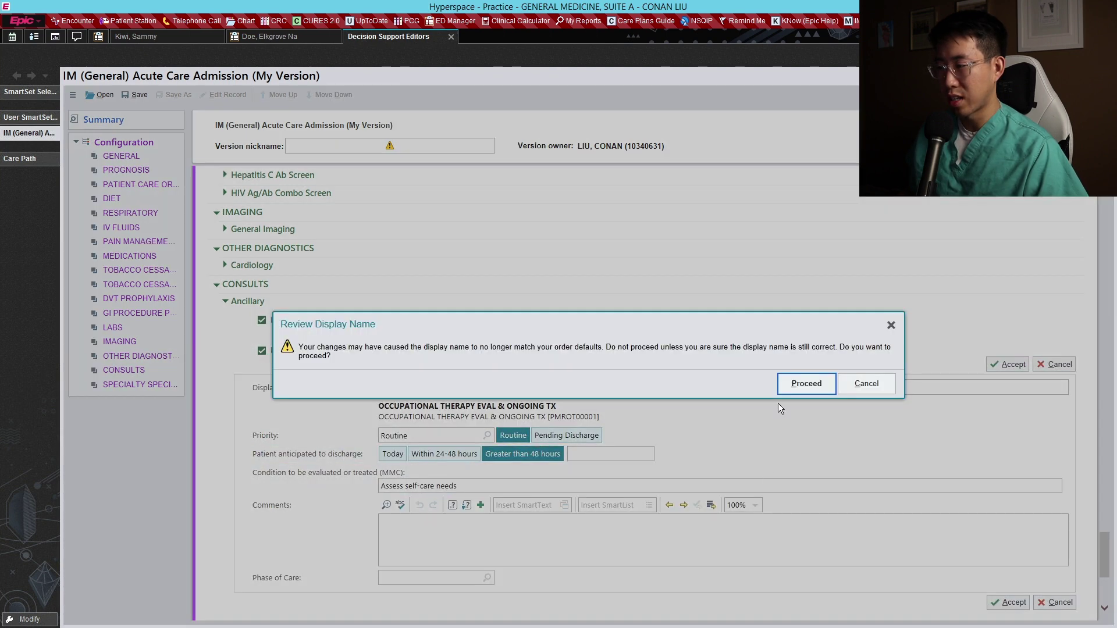
{"action": "left_click", "coordinate": [786, 384]}
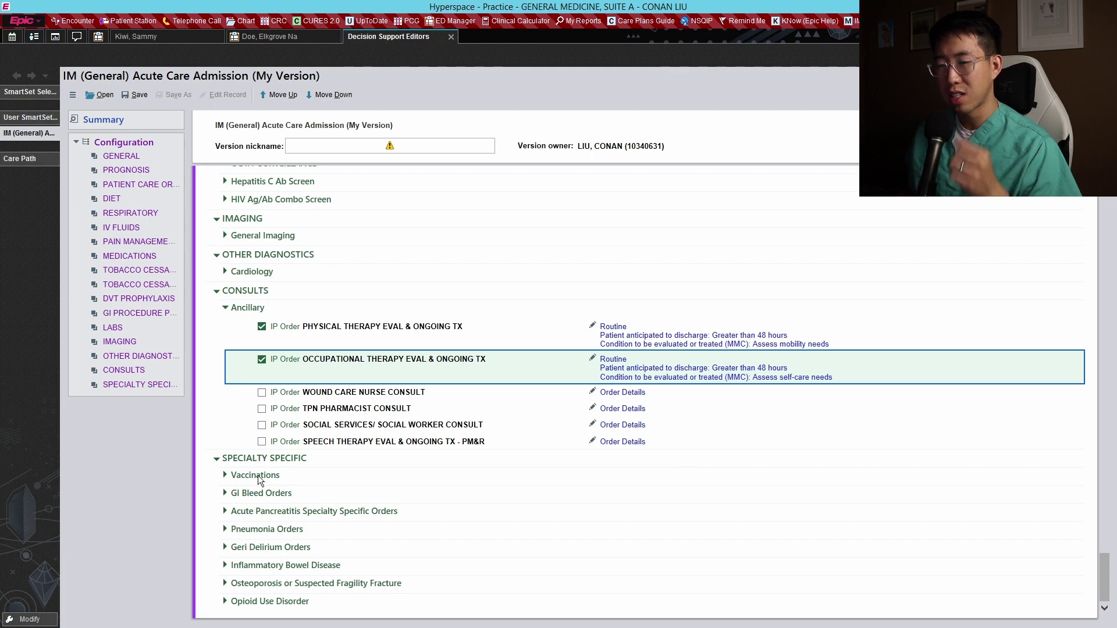
Expand the Vaccinations and GI Bleed Orders groups.
{"action": "left_click", "coordinate": [225, 479]}
{"action": "scroll", "coordinate": [239, 449], "scroll_direction": "down", "scroll_amount": 1}
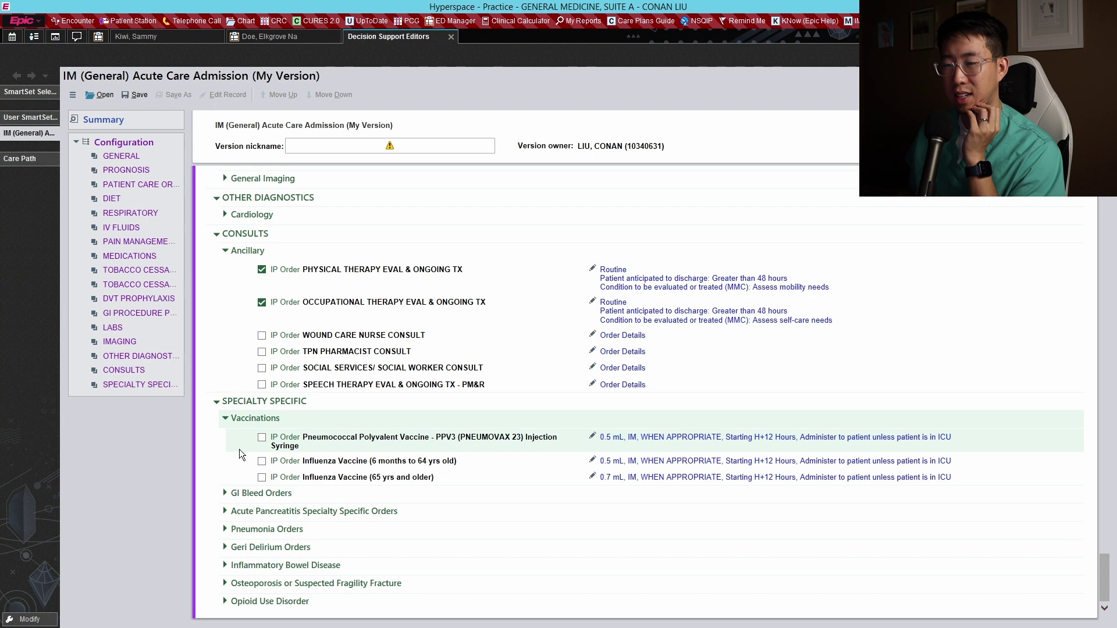
{"action": "left_click", "coordinate": [233, 489]}
{"action": "scroll", "coordinate": [235, 486], "scroll_direction": "down", "scroll_amount": 1}
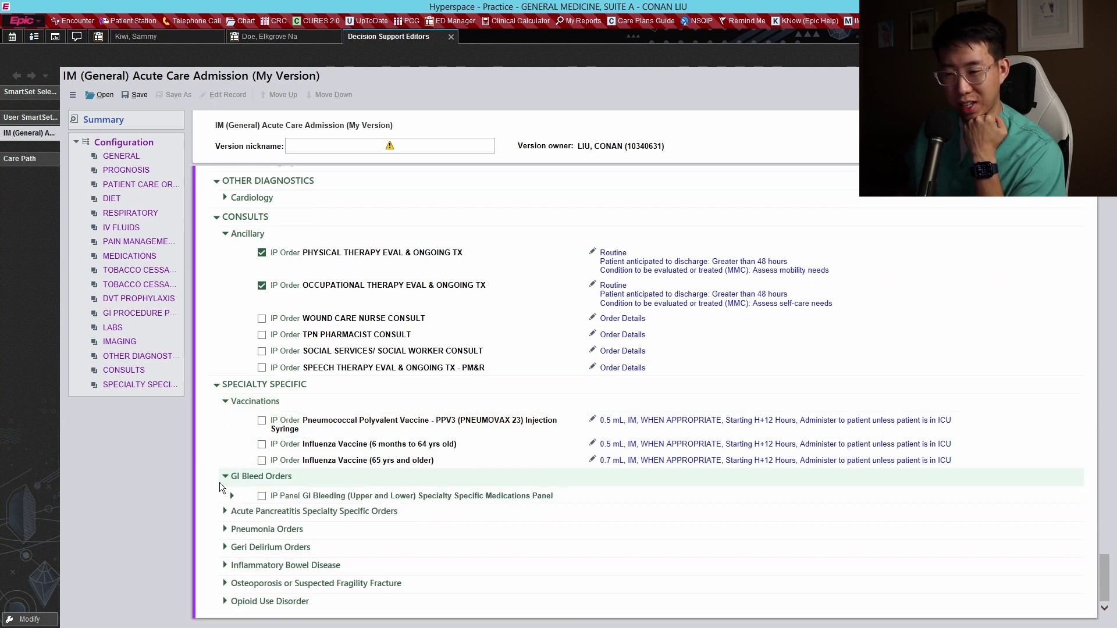
Nickname the version 'Conan's Version', save it, and return to the patient's chart.
{"action": "left_click", "coordinate": [349, 145]}
{"action": "type", "text": "Co"}
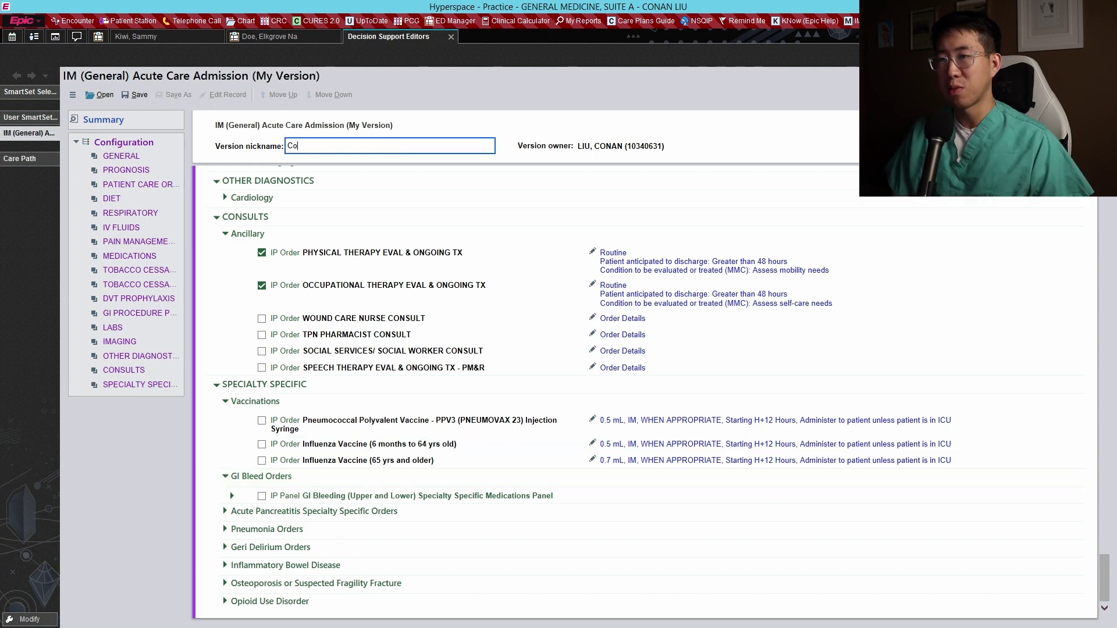
{"action": "type", "text": "nan's V"}
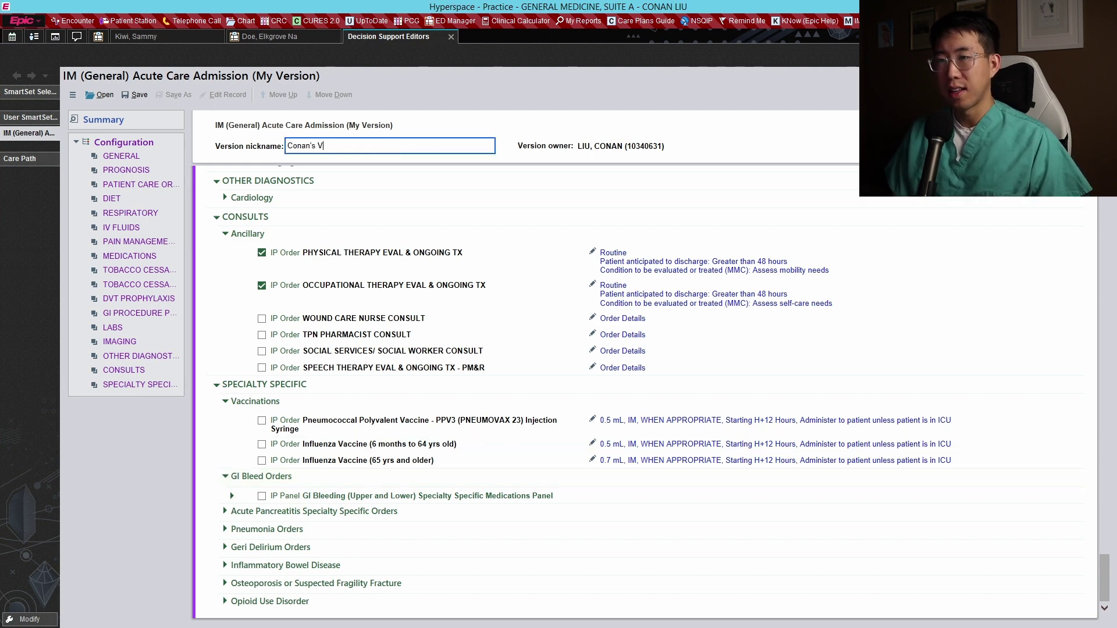
{"action": "type", "text": "ersion"}
{"action": "key", "text": "Return"}
{"action": "left_click", "coordinate": [135, 93]}
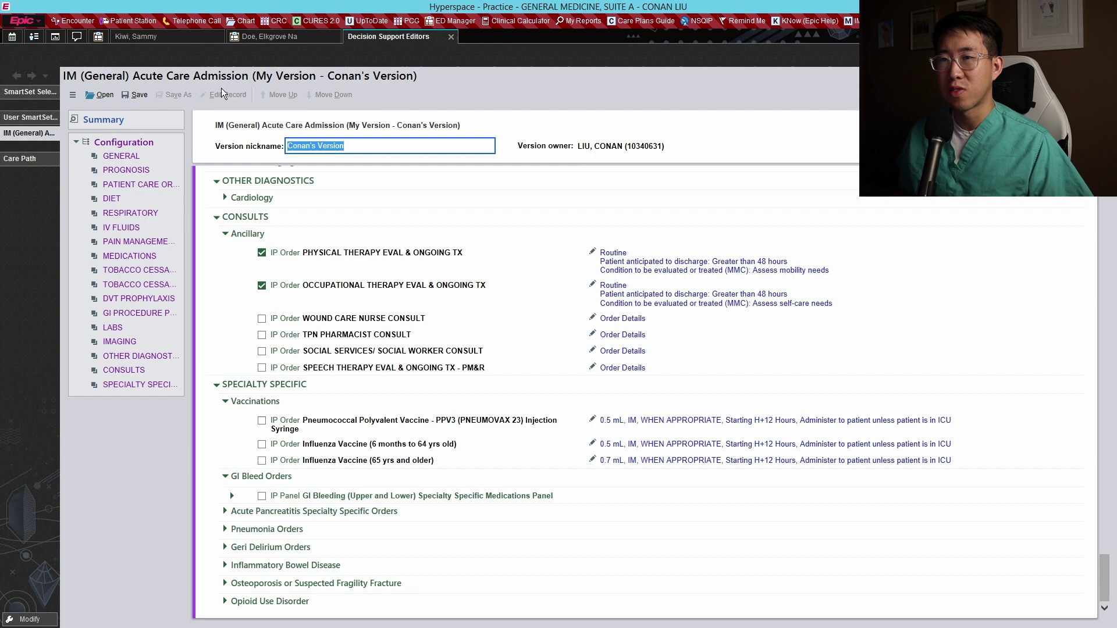
{"action": "left_click", "coordinate": [306, 36]}
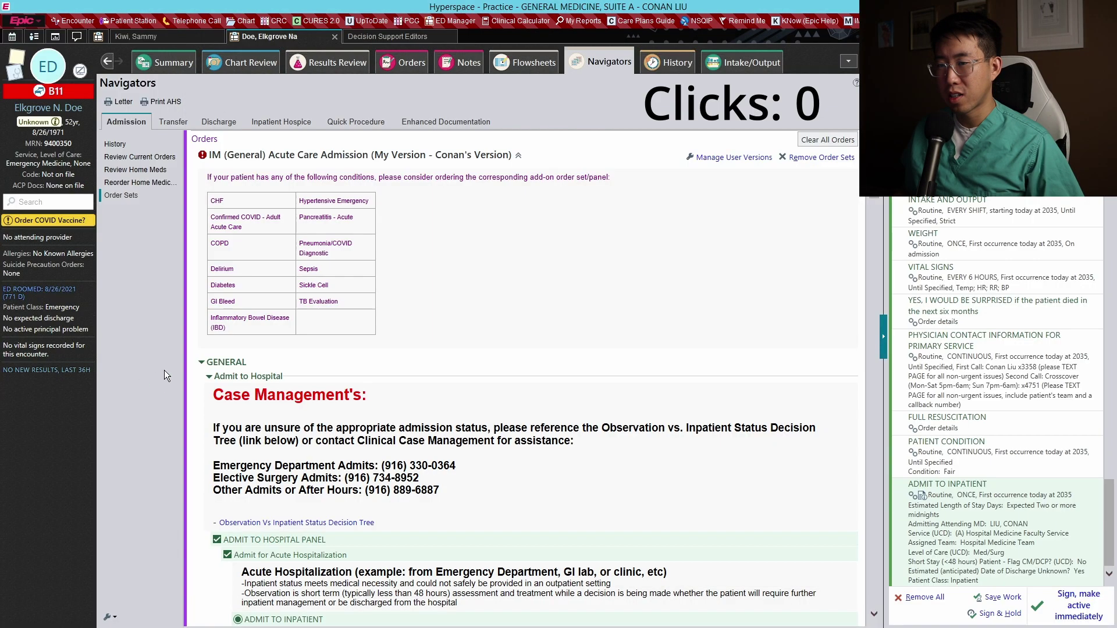
Scroll through the Admission navigator reviewing the preselected orders down to the VTE categories.
{"action": "scroll", "coordinate": [186, 361], "scroll_direction": "down", "scroll_amount": 4}
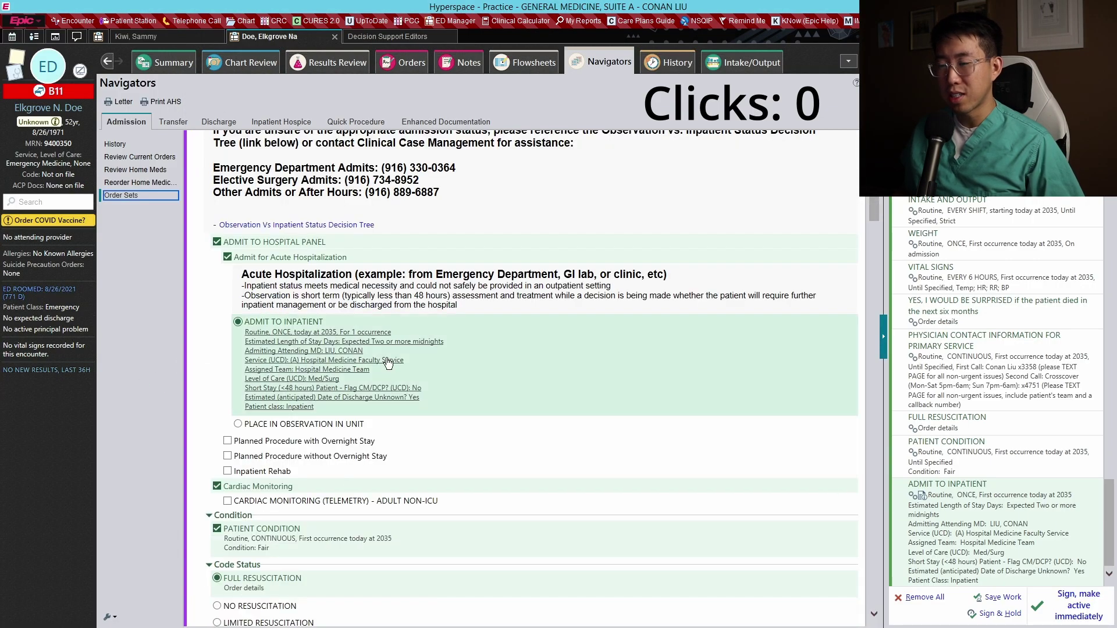
{"action": "scroll", "coordinate": [326, 305], "scroll_direction": "down", "scroll_amount": 4}
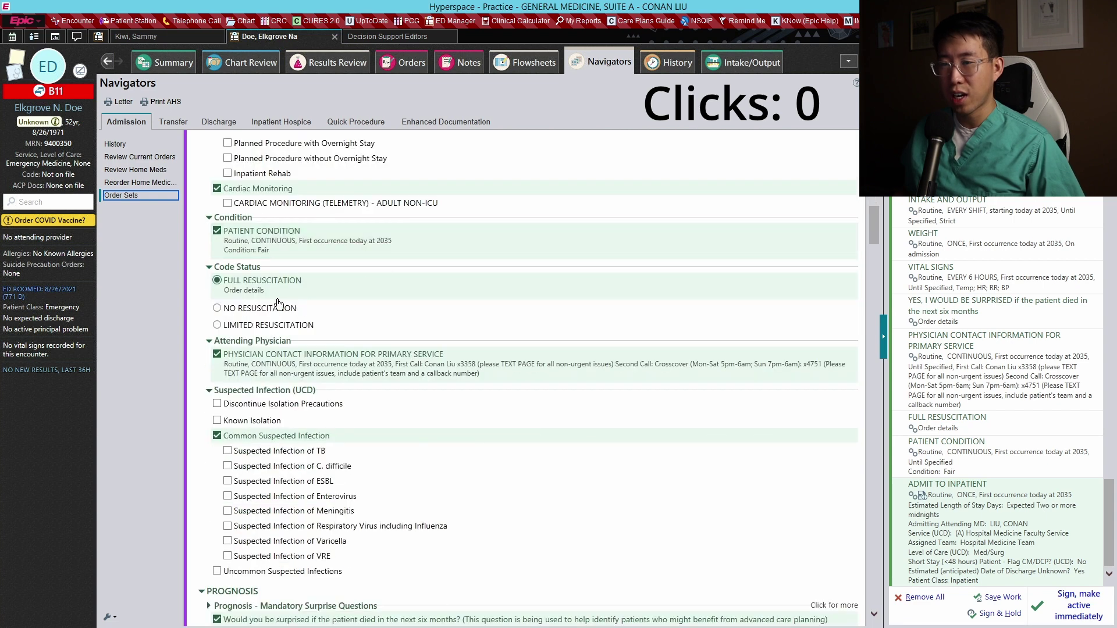
{"action": "scroll", "coordinate": [274, 317], "scroll_direction": "down", "scroll_amount": 1}
{"action": "scroll", "coordinate": [279, 299], "scroll_direction": "down", "scroll_amount": 1}
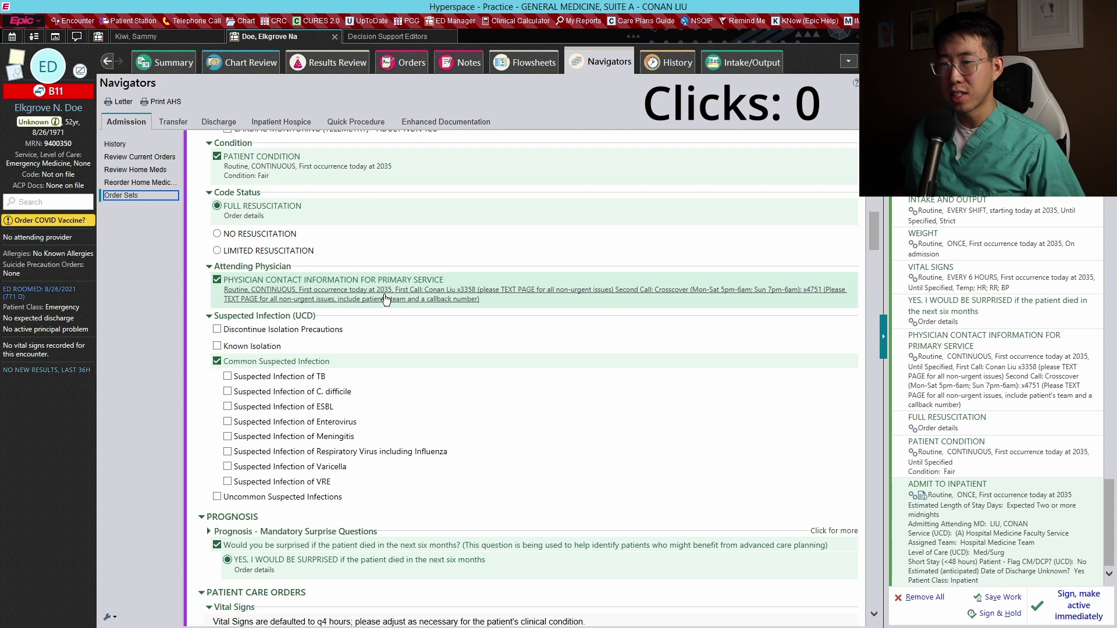
{"action": "scroll", "coordinate": [382, 299], "scroll_direction": "down", "scroll_amount": 2}
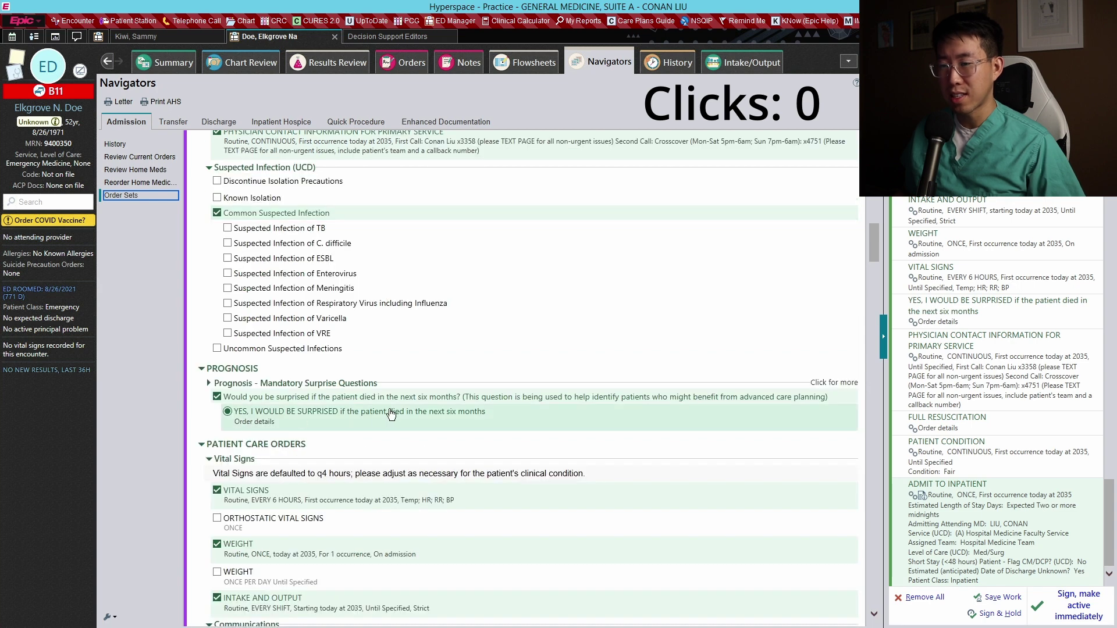
{"action": "scroll", "coordinate": [436, 395], "scroll_direction": "down", "scroll_amount": 2}
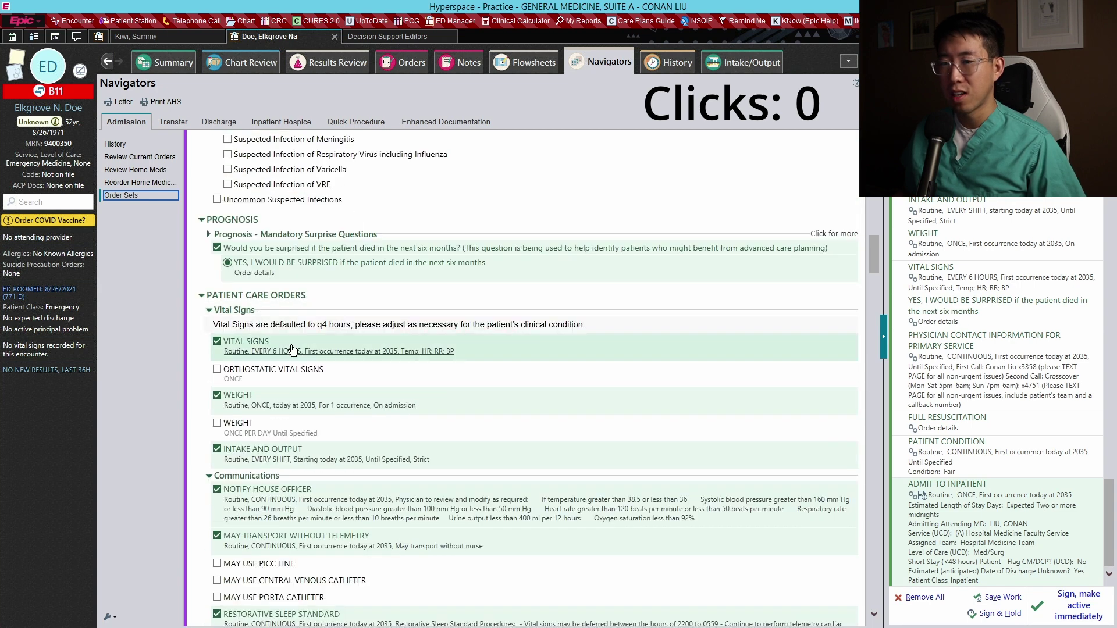
{"action": "scroll", "coordinate": [241, 351], "scroll_direction": "down", "scroll_amount": 1}
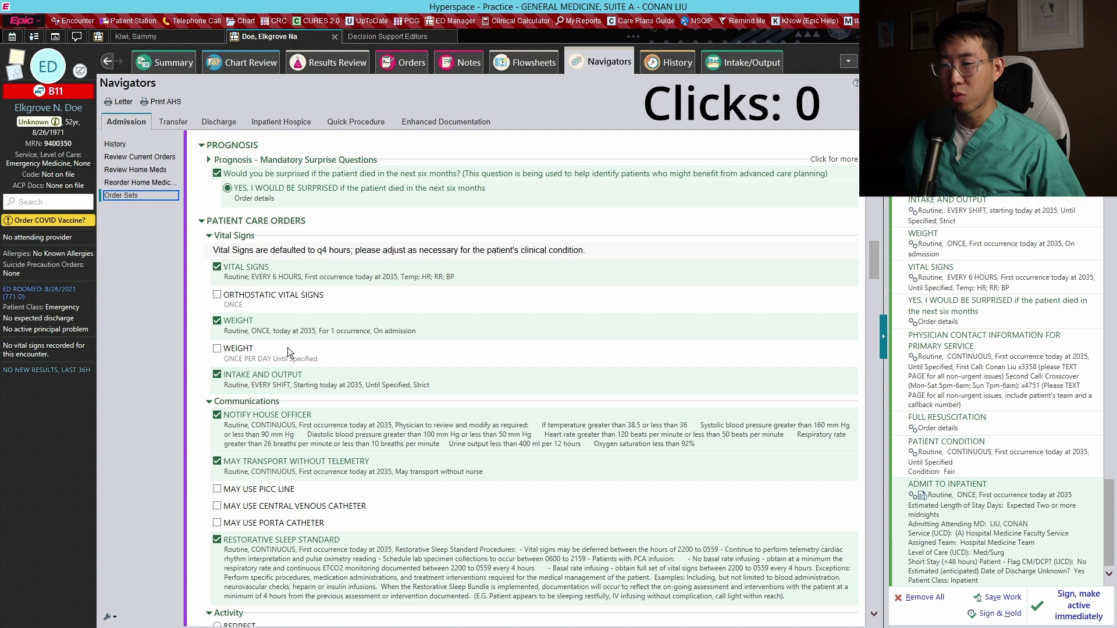
{"action": "scroll", "coordinate": [356, 361], "scroll_direction": "down", "scroll_amount": 1}
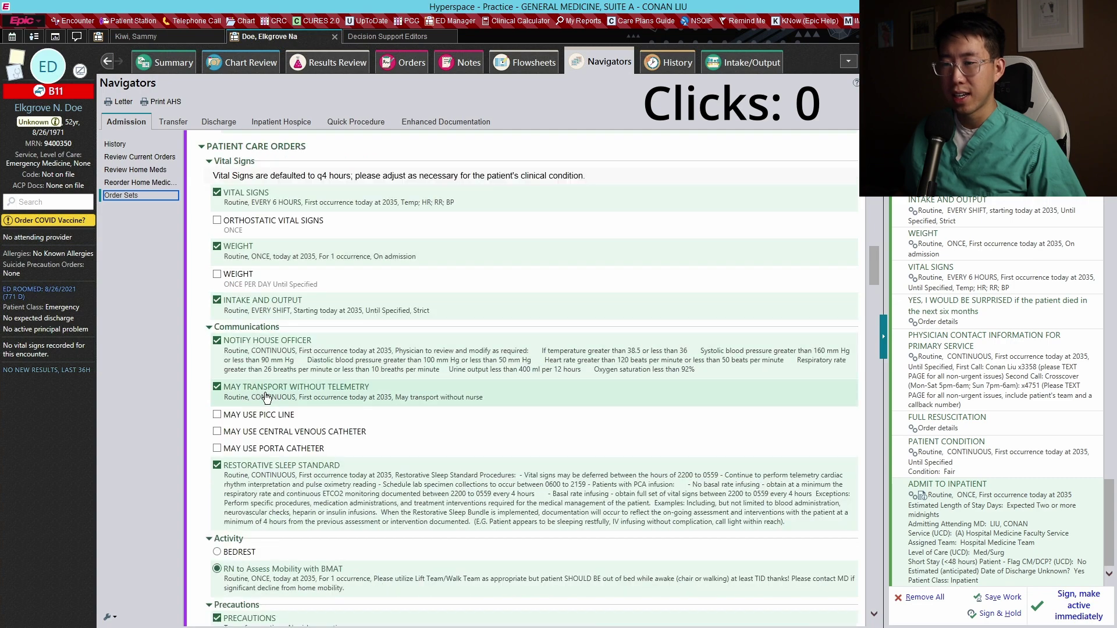
{"action": "scroll", "coordinate": [268, 397], "scroll_direction": "down", "scroll_amount": 2}
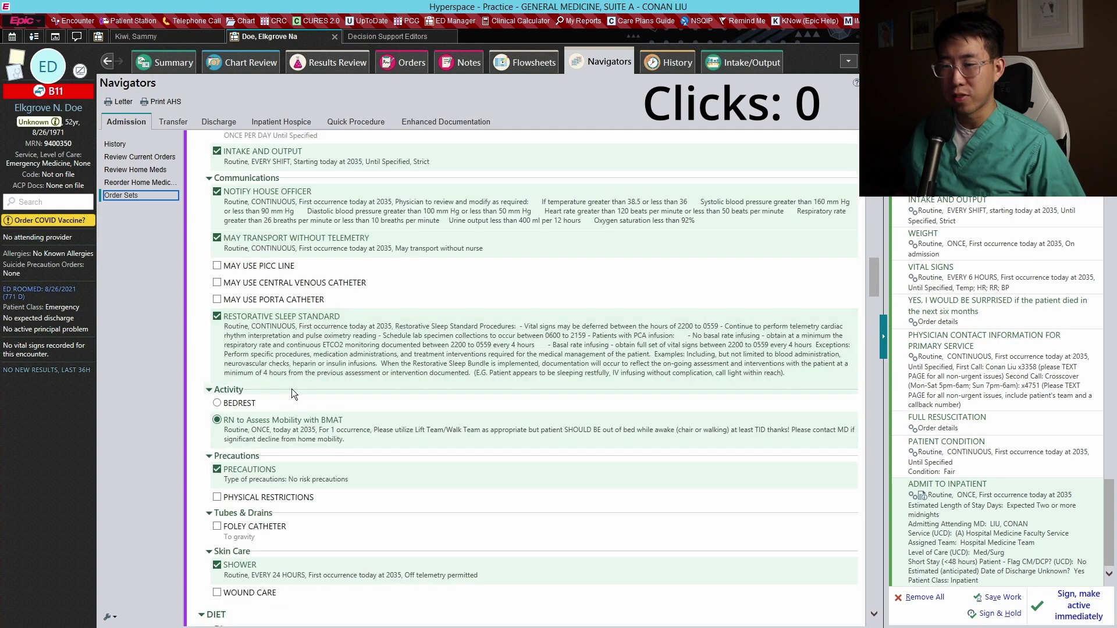
{"action": "scroll", "coordinate": [294, 372], "scroll_direction": "down", "scroll_amount": 3}
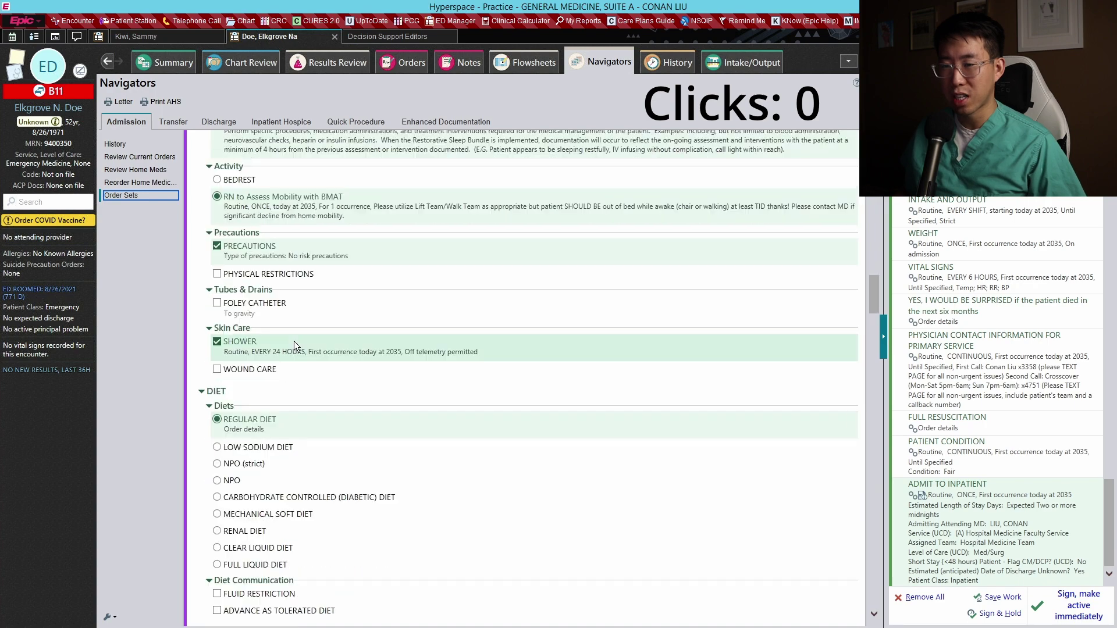
{"action": "scroll", "coordinate": [296, 355], "scroll_direction": "down", "scroll_amount": 4}
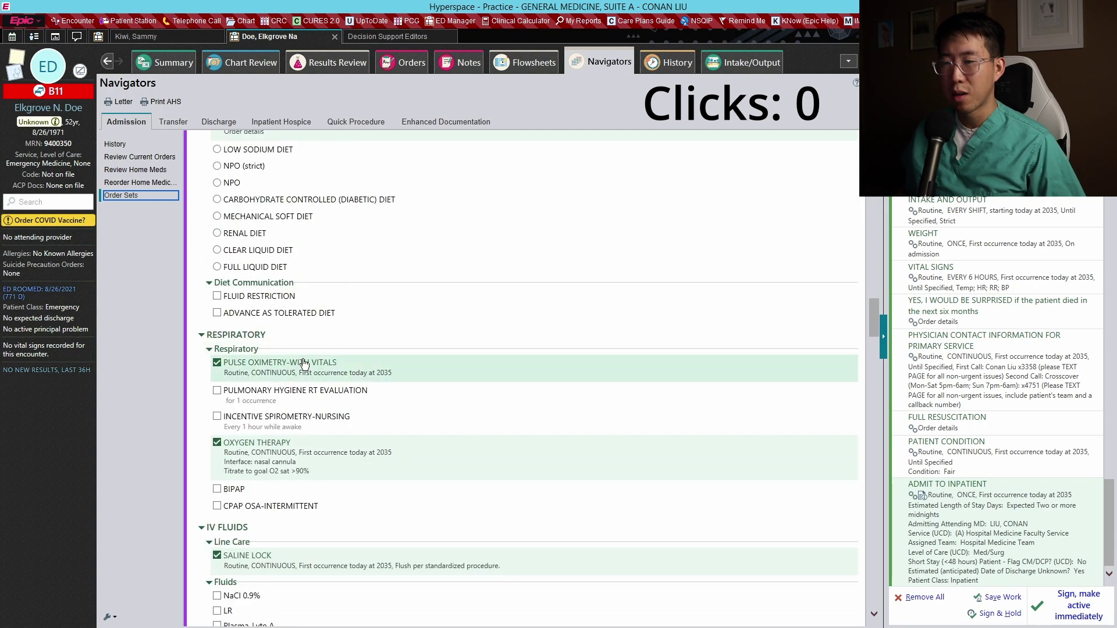
{"action": "scroll", "coordinate": [309, 384], "scroll_direction": "down", "scroll_amount": 3}
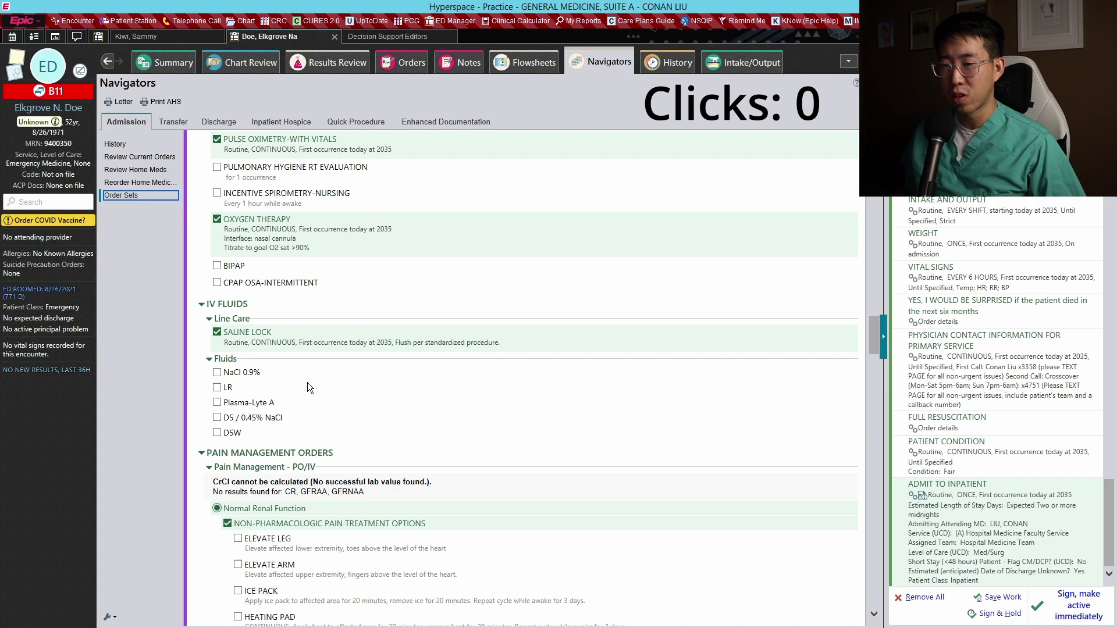
{"action": "scroll", "coordinate": [305, 361], "scroll_direction": "down", "scroll_amount": 4}
{"action": "scroll", "coordinate": [362, 491], "scroll_direction": "down", "scroll_amount": 11}
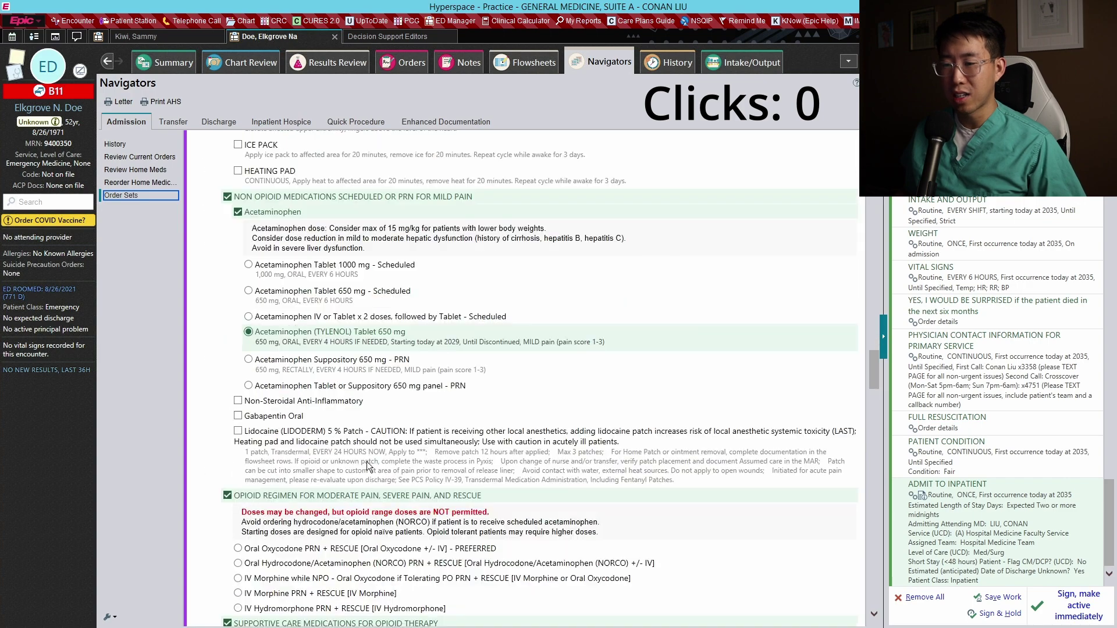
{"action": "scroll", "coordinate": [378, 387], "scroll_direction": "down", "scroll_amount": 4}
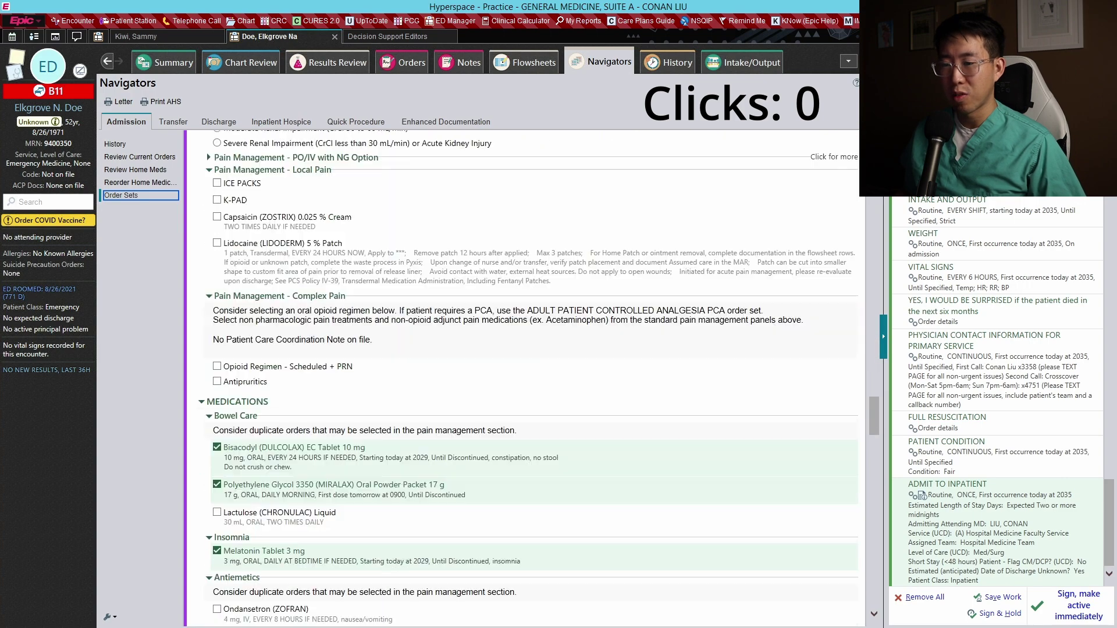
{"action": "scroll", "coordinate": [326, 302], "scroll_direction": "down", "scroll_amount": 8}
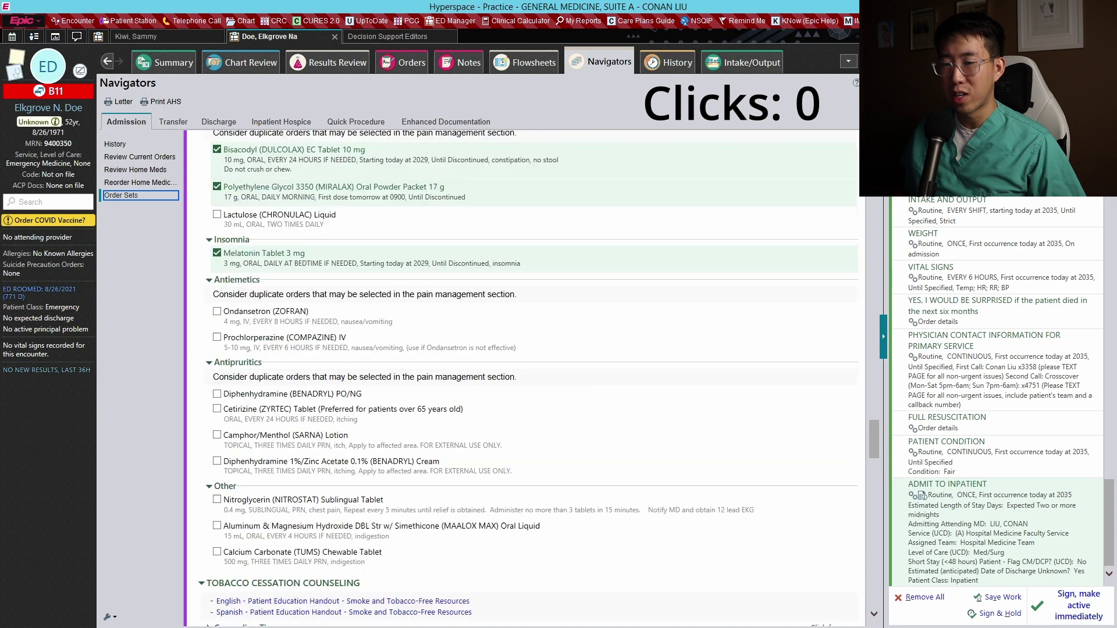
{"action": "scroll", "coordinate": [342, 304], "scroll_direction": "down", "scroll_amount": 3}
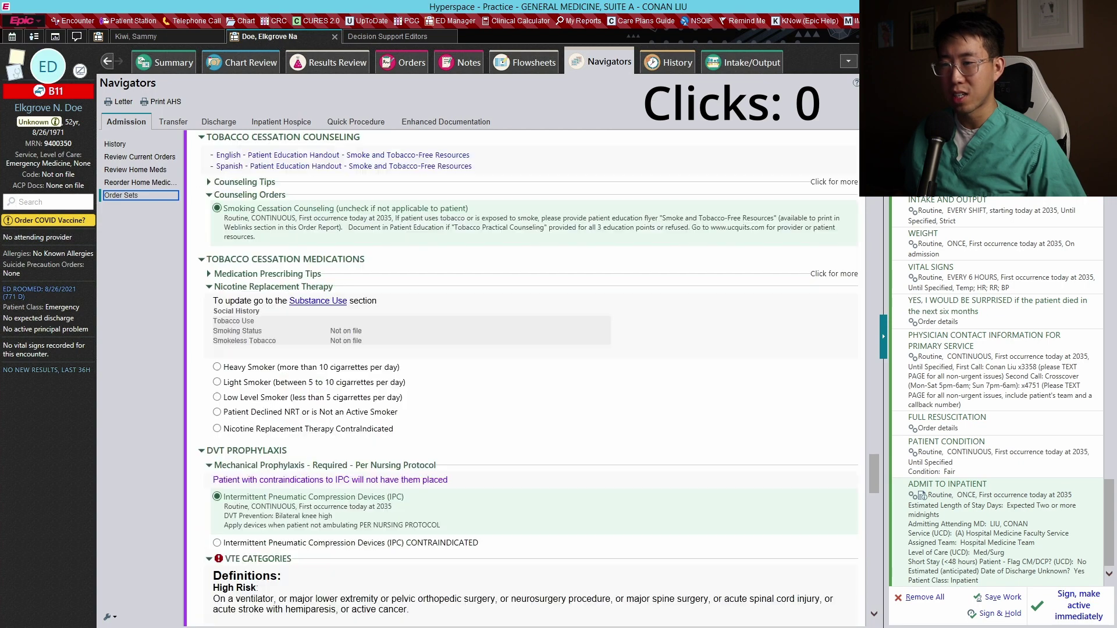
{"action": "scroll", "coordinate": [303, 365], "scroll_direction": "down", "scroll_amount": 3}
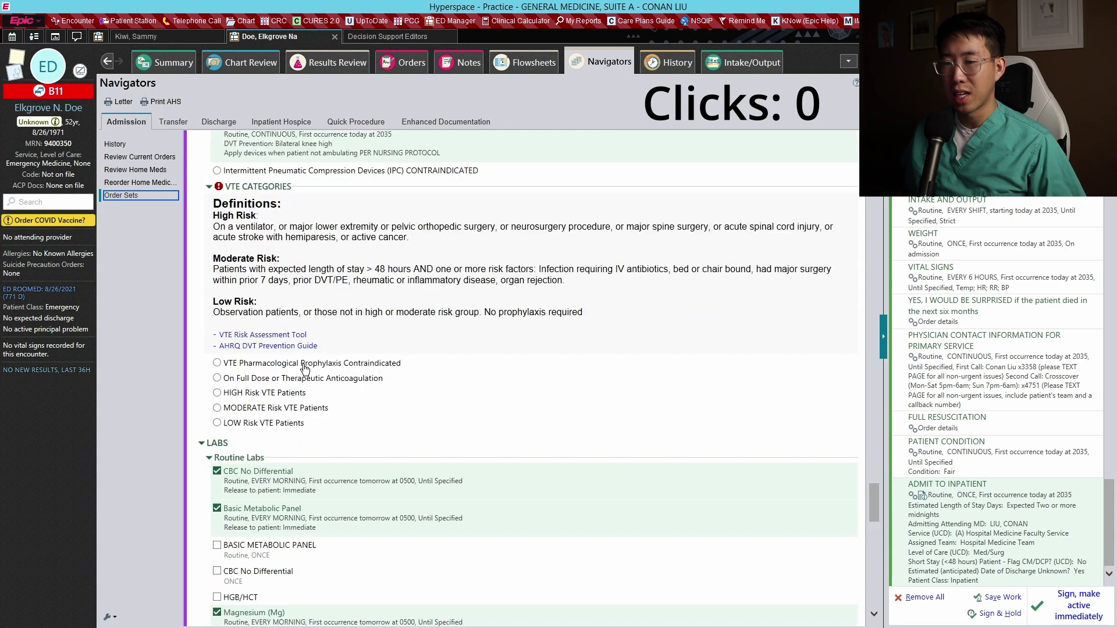
Mark MODERATE Risk VTE and order DVT prophylaxis as Enoxaparin 40 mg daily injection.
{"action": "left_click", "coordinate": [273, 408]}
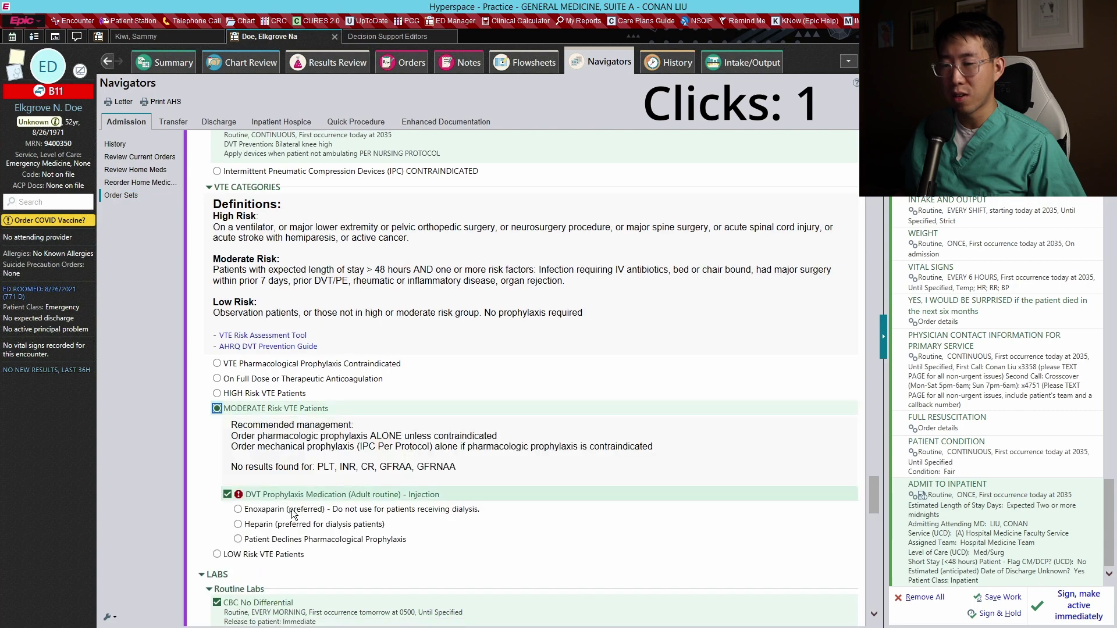
{"action": "left_click", "coordinate": [349, 494]}
{"action": "left_click", "coordinate": [273, 552]}
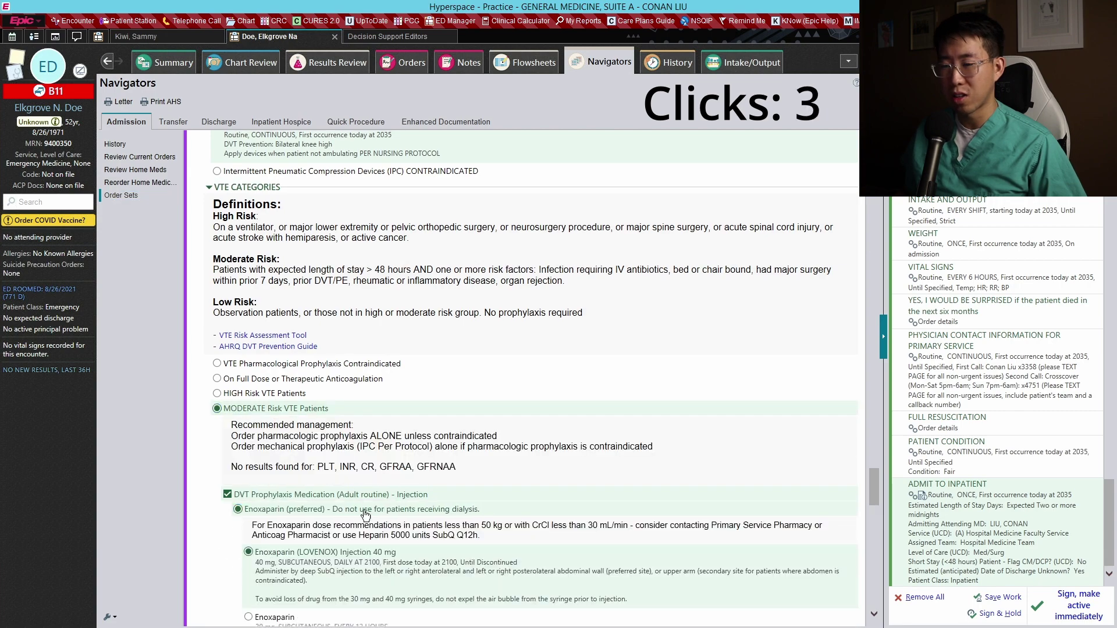
{"action": "left_click", "coordinate": [553, 444]}
{"action": "scroll", "coordinate": [402, 411], "scroll_direction": "down", "scroll_amount": 6}
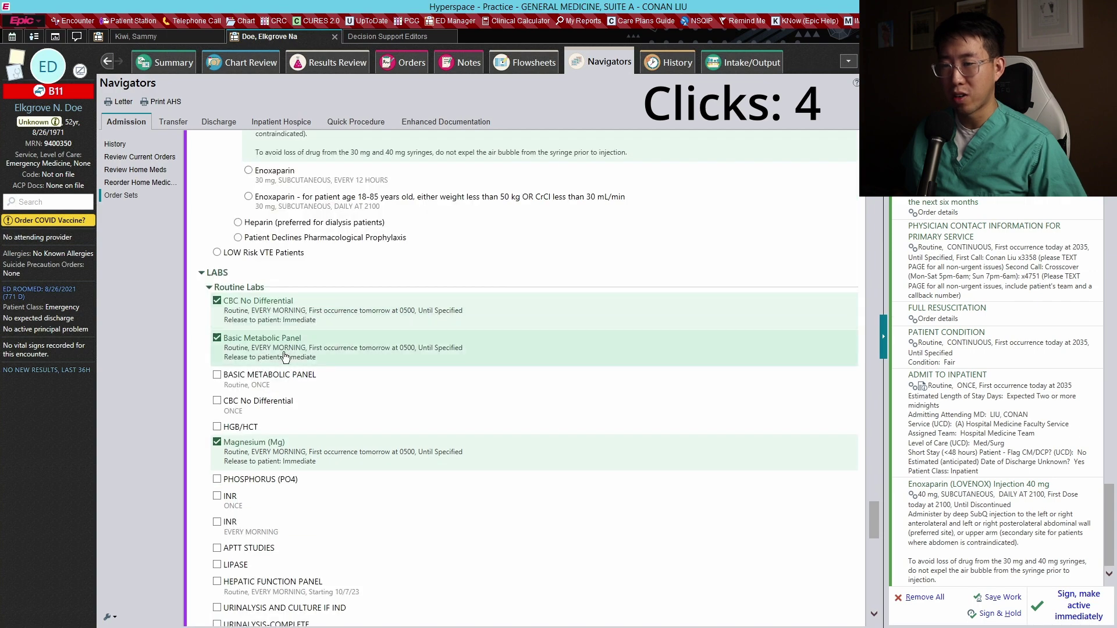
{"action": "scroll", "coordinate": [281, 347], "scroll_direction": "down", "scroll_amount": 3}
{"action": "scroll", "coordinate": [281, 347], "scroll_direction": "down", "scroll_amount": 14}
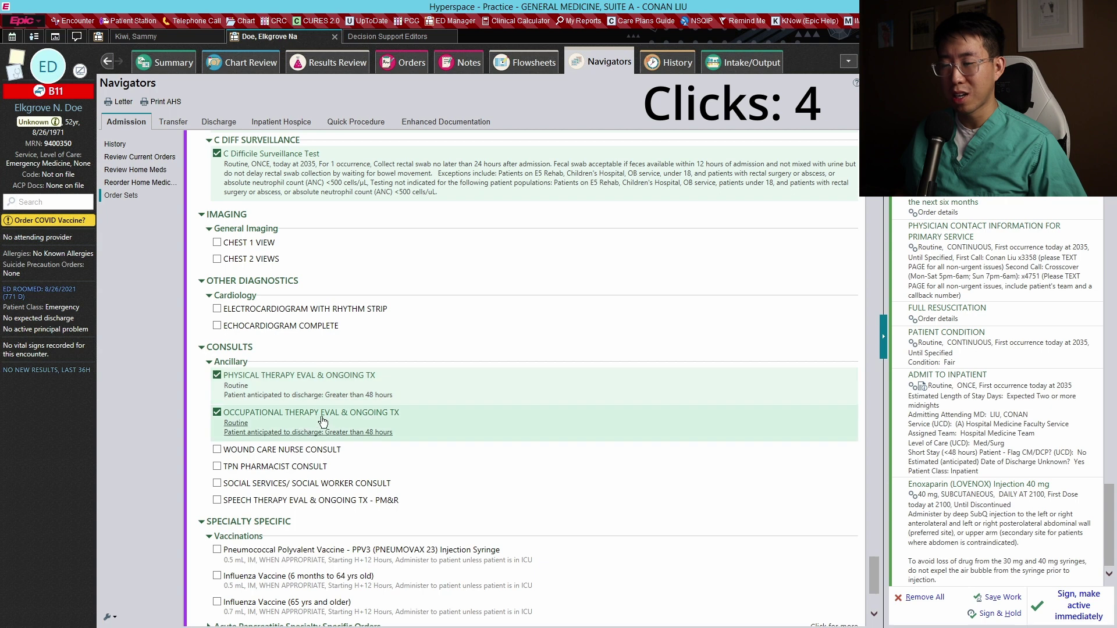
{"action": "scroll", "coordinate": [349, 420], "scroll_direction": "down", "scroll_amount": 2}
Stop the Chrome stopwatch timing the admission and return to the pending orders.
{"action": "key", "text": "alt+Tab"}
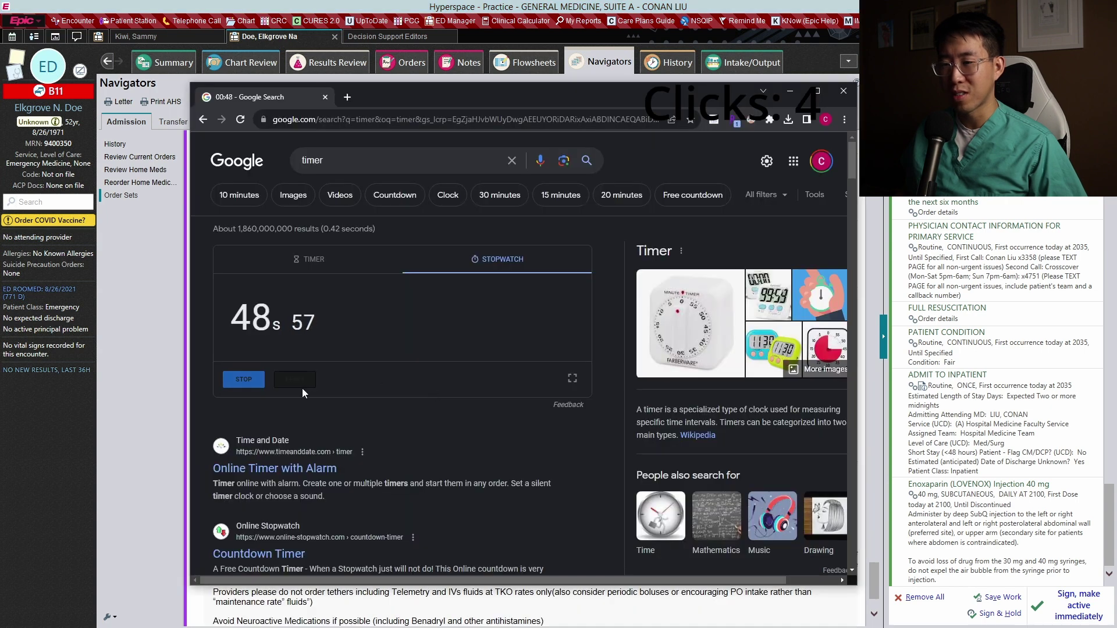
{"action": "left_click", "coordinate": [236, 383]}
{"action": "key", "text": "alt+Tab"}
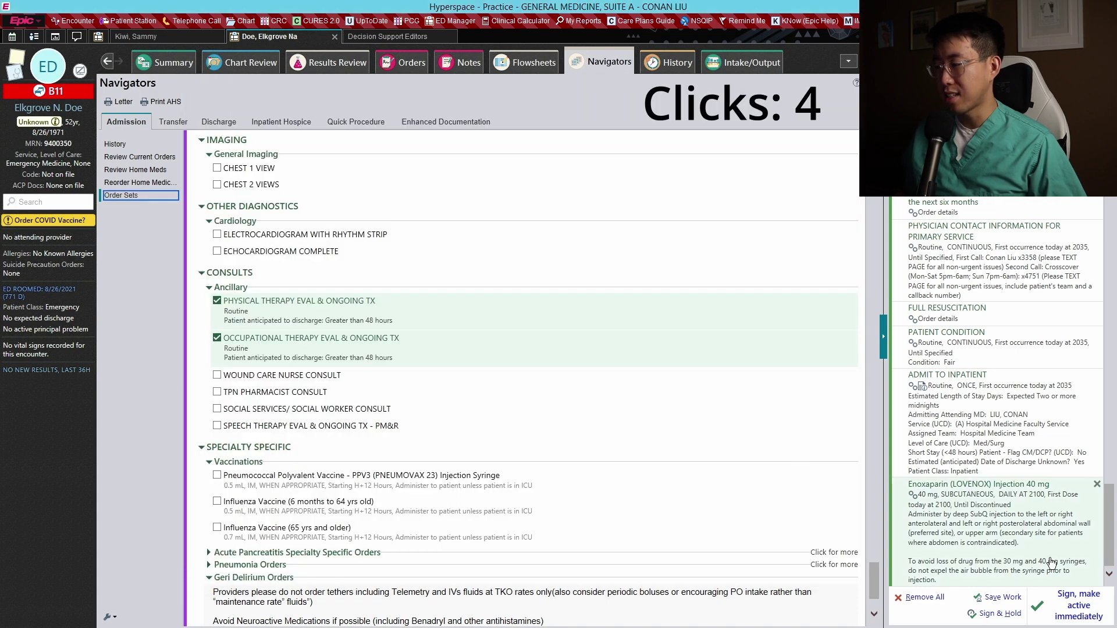